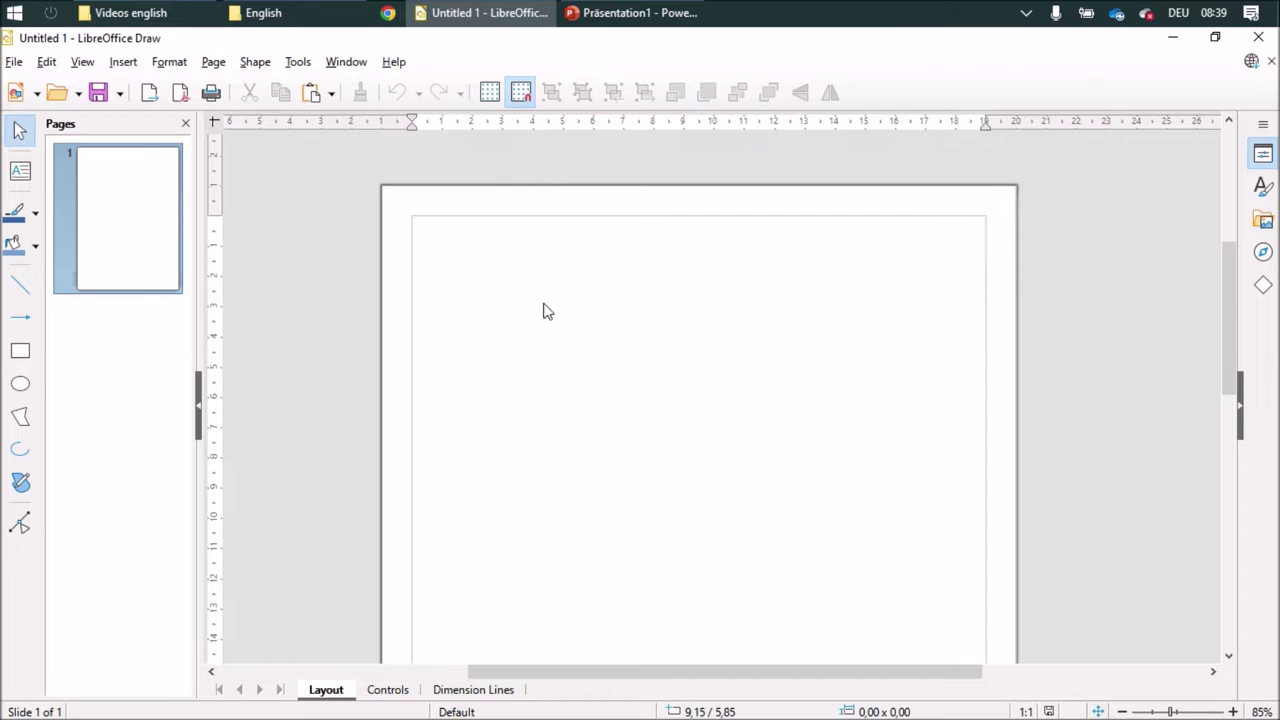
Turn on the dotted display grid and zoom in on the blank page.
{"action": "left_click", "coordinate": [489, 93]}
{"action": "scroll", "coordinate": [688, 483], "scroll_direction": "up", "scroll_amount": 1, "text": "ctrl"}
{"action": "scroll", "coordinate": [688, 483], "scroll_direction": "up", "scroll_amount": 1, "text": "ctrl"}
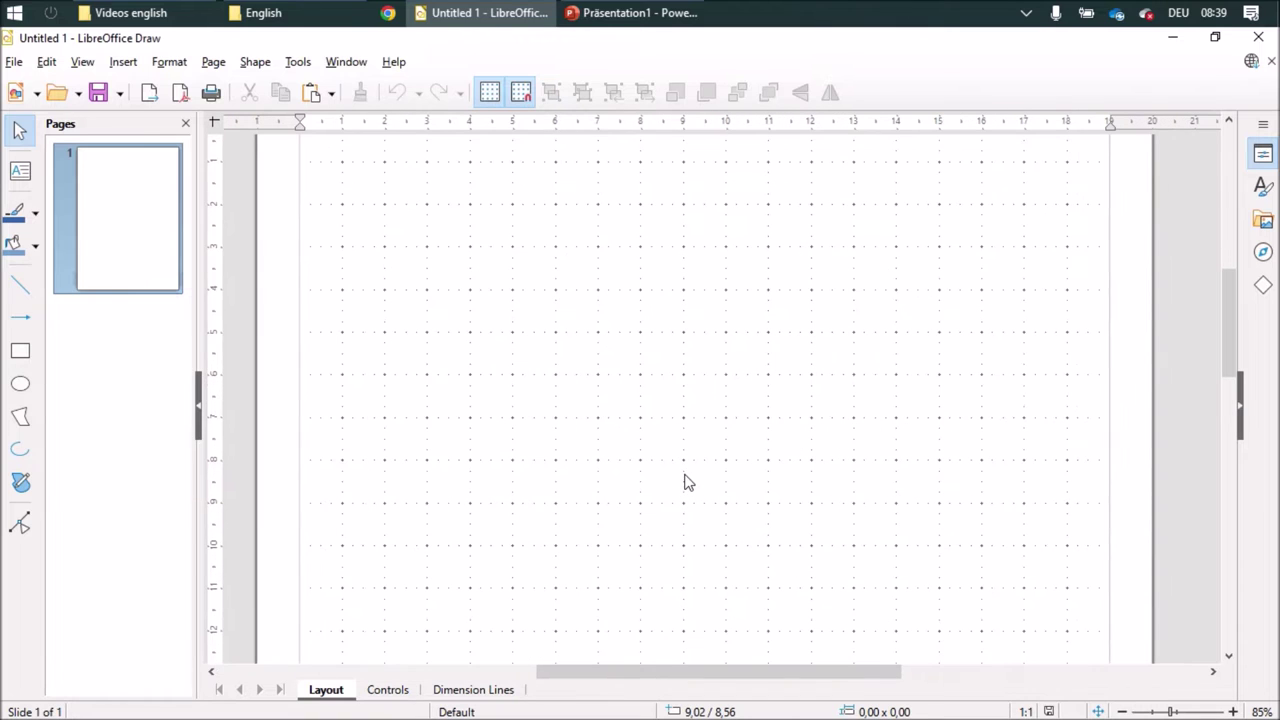
{"action": "left_click", "coordinate": [22, 289]}
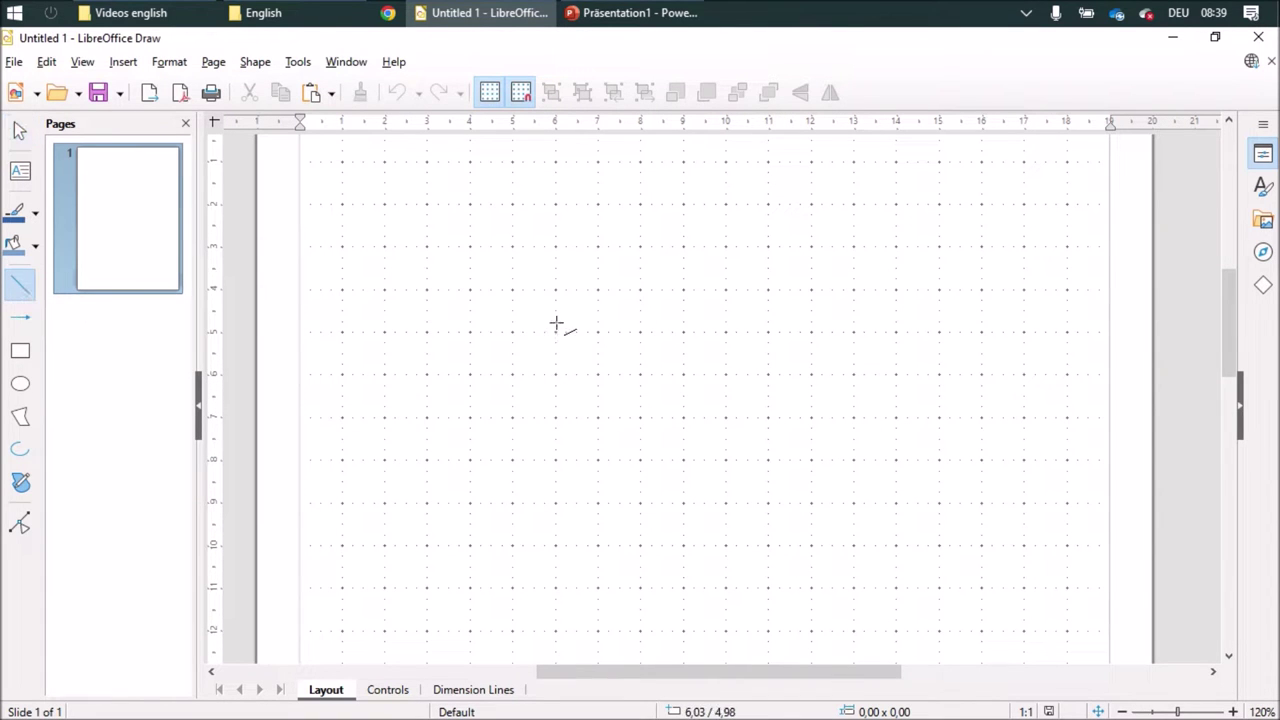
Draw a short vertical tick at the left end of the 1 cm horizontal line.
{"action": "mouse_move", "coordinate": [556, 321]}
{"action": "left_mouse_down"}
{"action": "mouse_move", "coordinate": [556, 343]}
{"action": "mouse_move", "coordinate": [572, 350]}
{"action": "mouse_move", "coordinate": [556, 332]}
{"action": "left_mouse_up"}
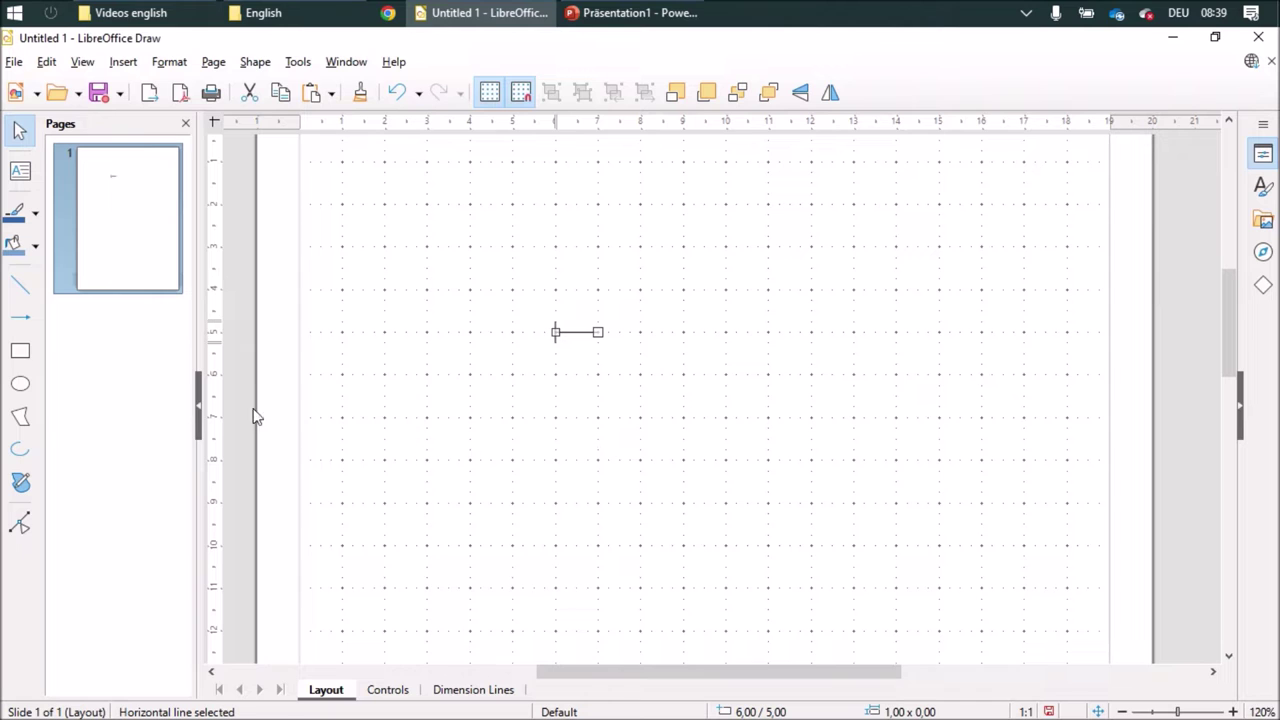
{"action": "left_click", "coordinate": [20, 171]}
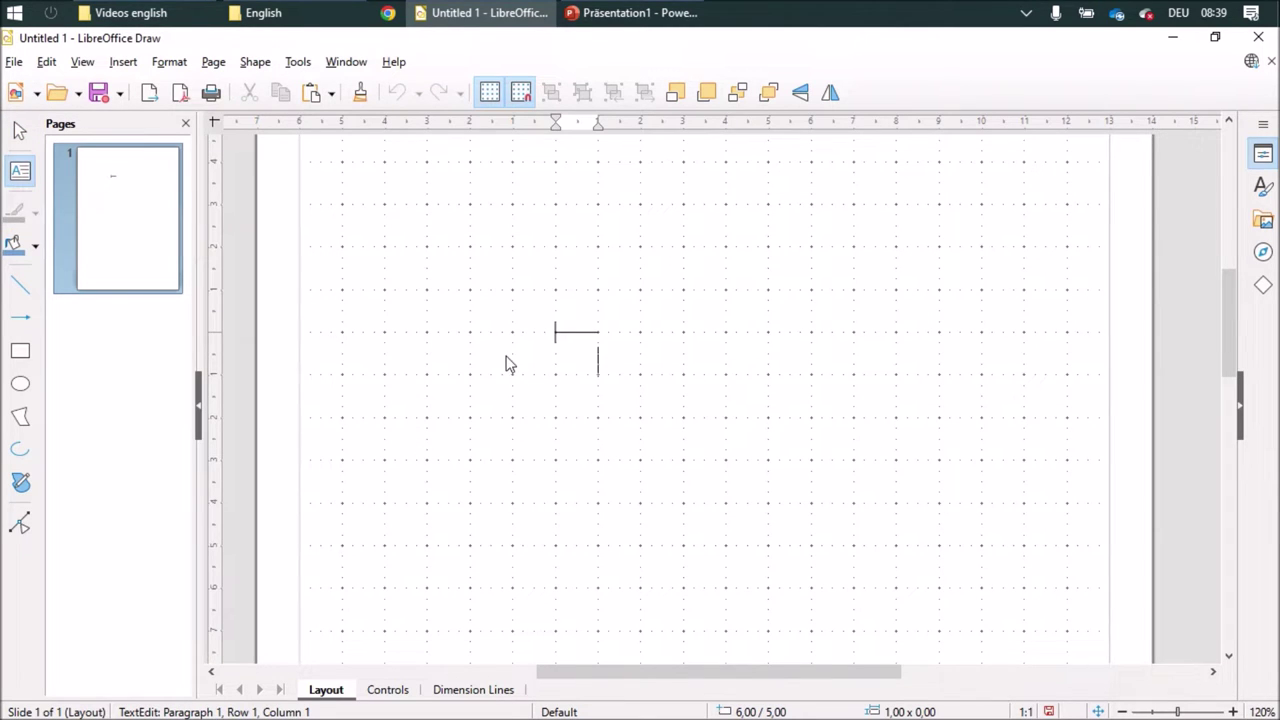
{"action": "left_click_drag", "start_coordinate": [506, 356], "coordinate": [601, 425]}
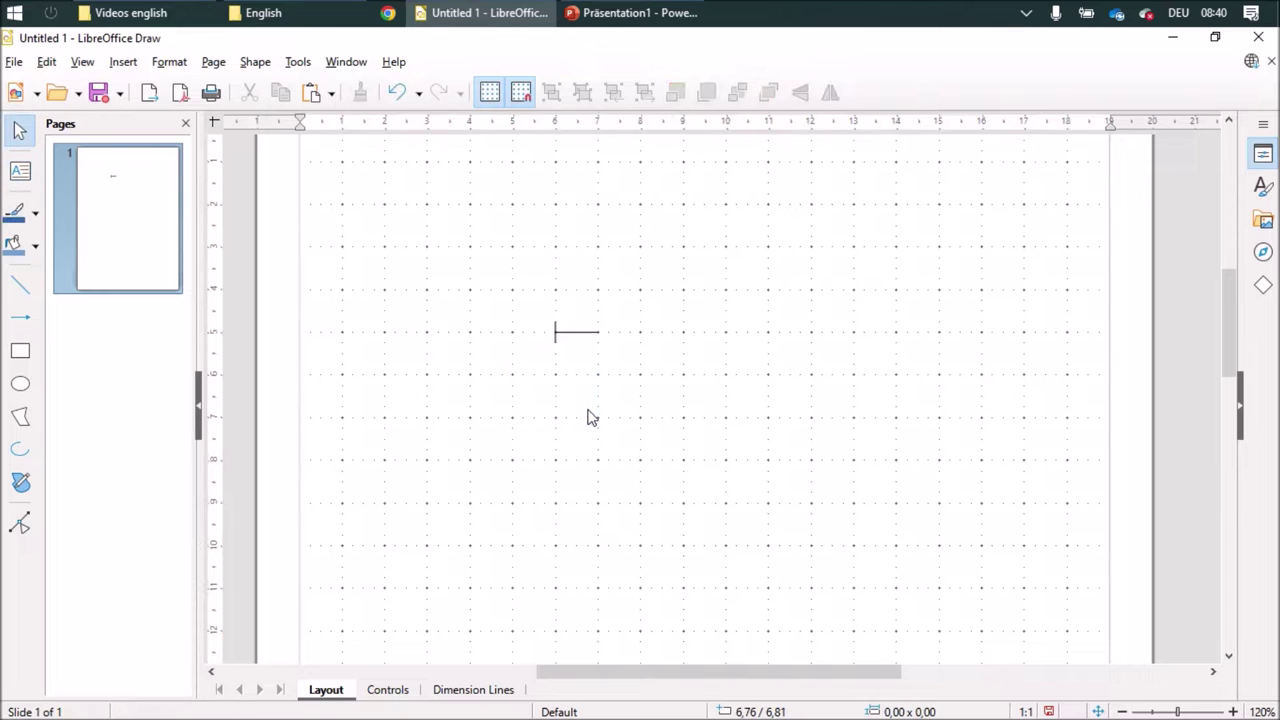
{"action": "left_click", "coordinate": [20, 171]}
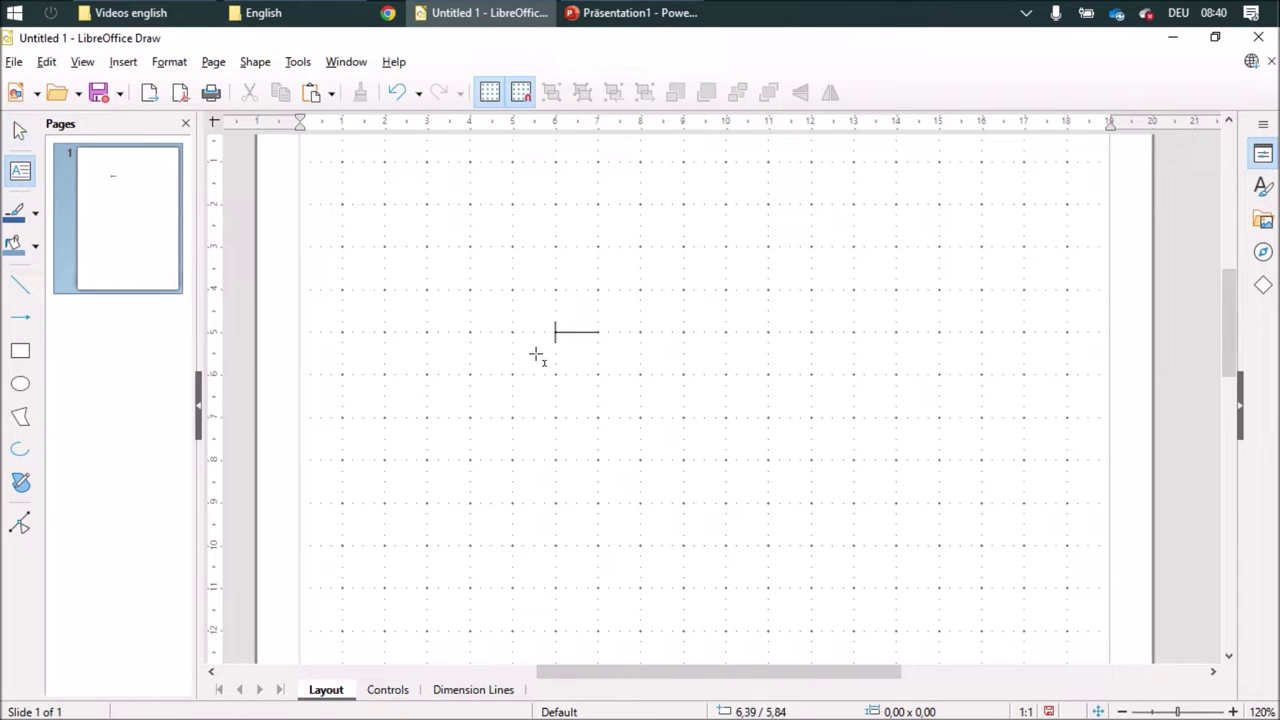
Add a centred 10 pt '0' text label in a box just under the tick.
{"action": "left_click_drag", "start_coordinate": [533, 345], "coordinate": [575, 374]}
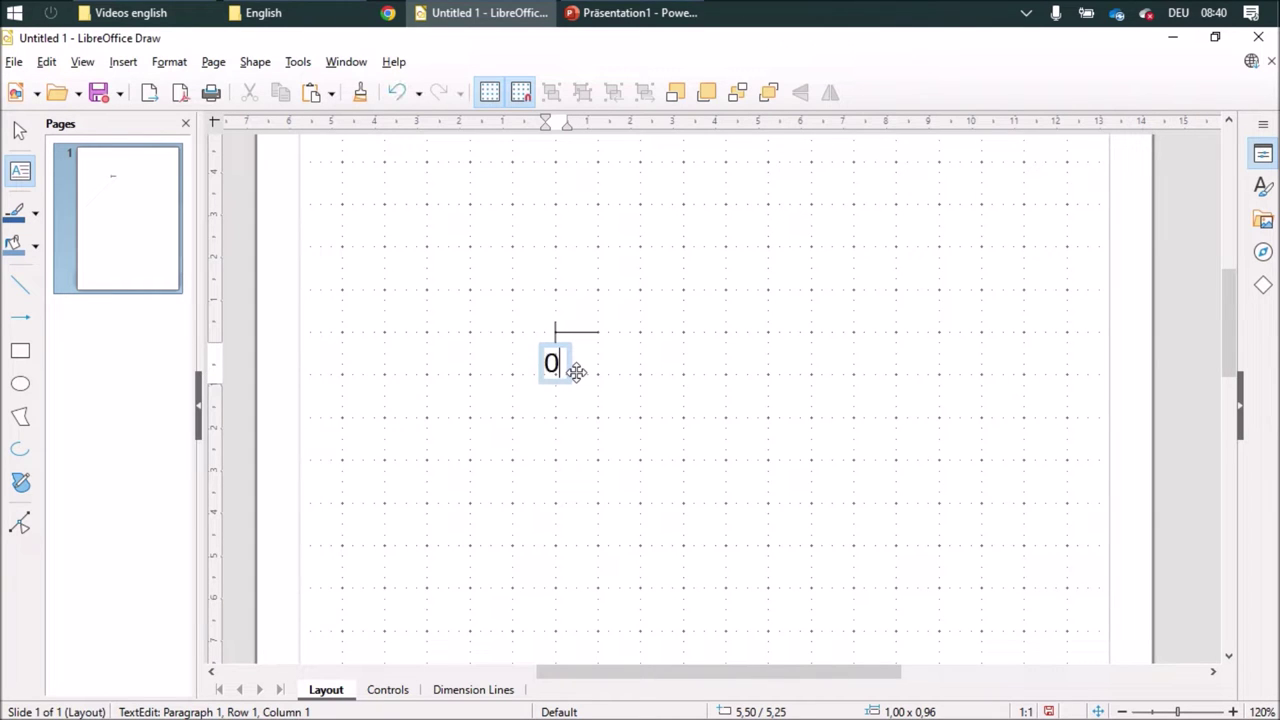
{"action": "type", "text": "0"}
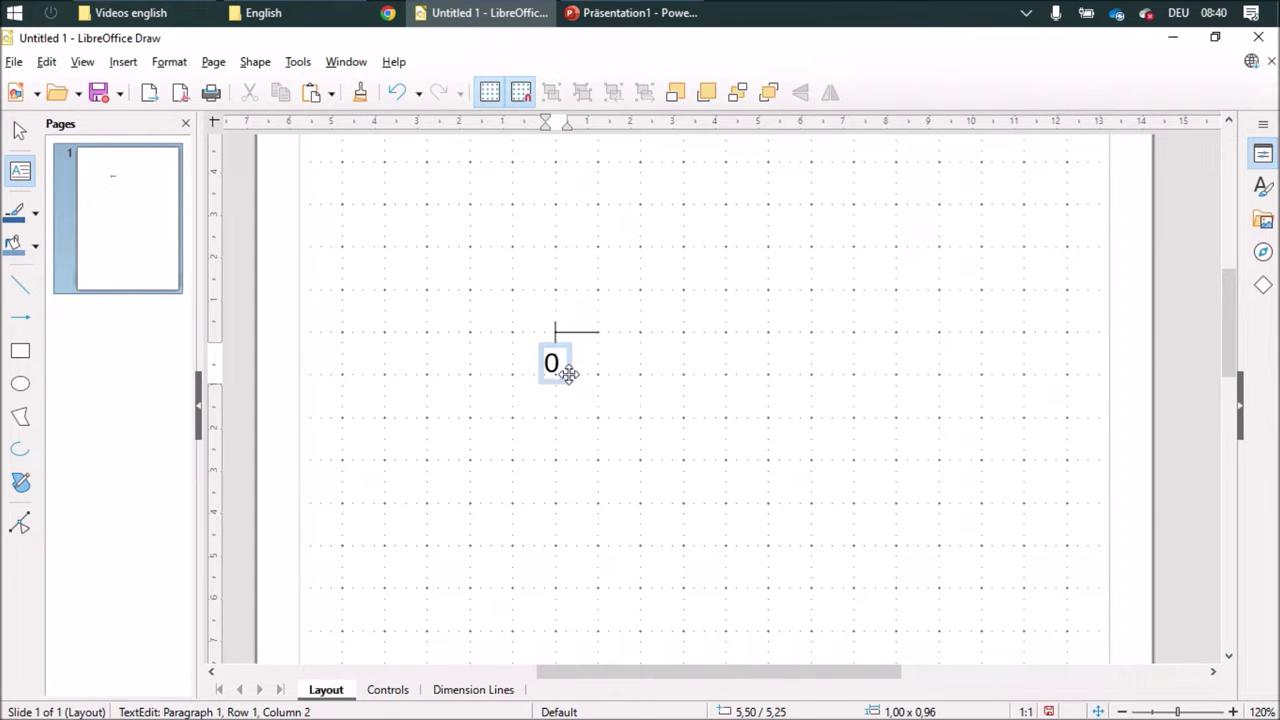
{"action": "left_click", "coordinate": [1263, 155]}
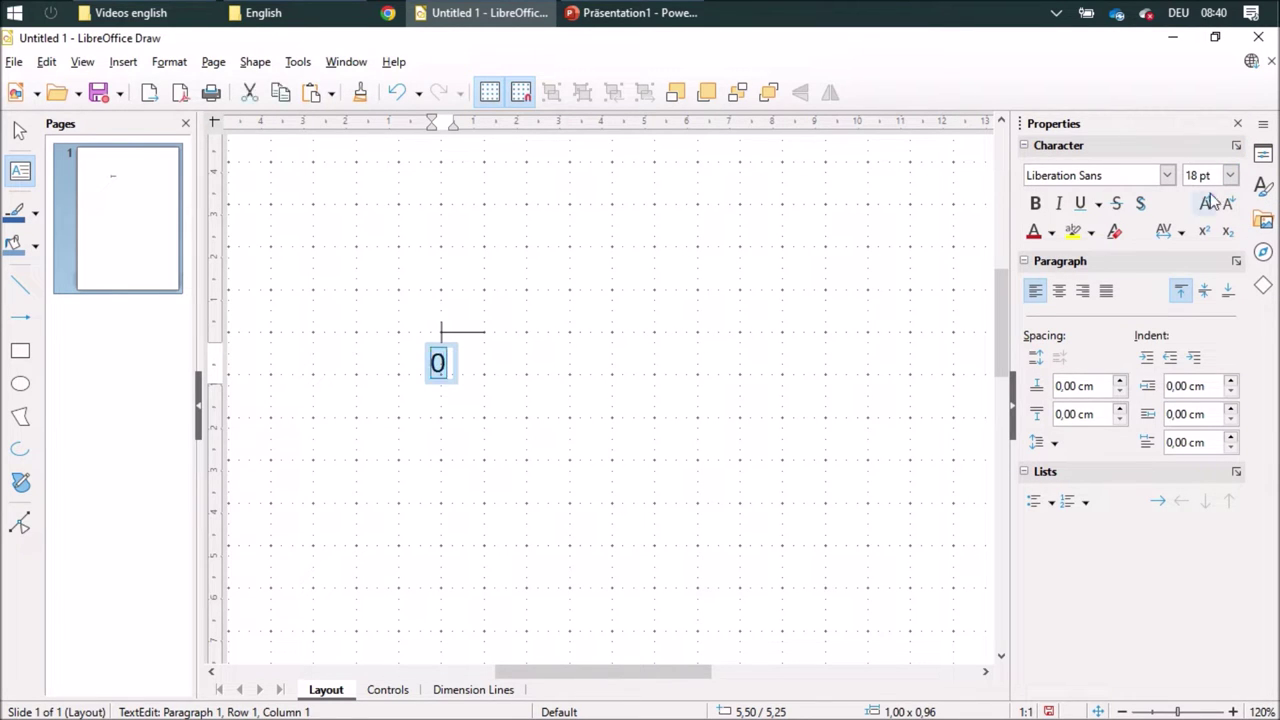
{"action": "left_click", "coordinate": [1232, 175]}
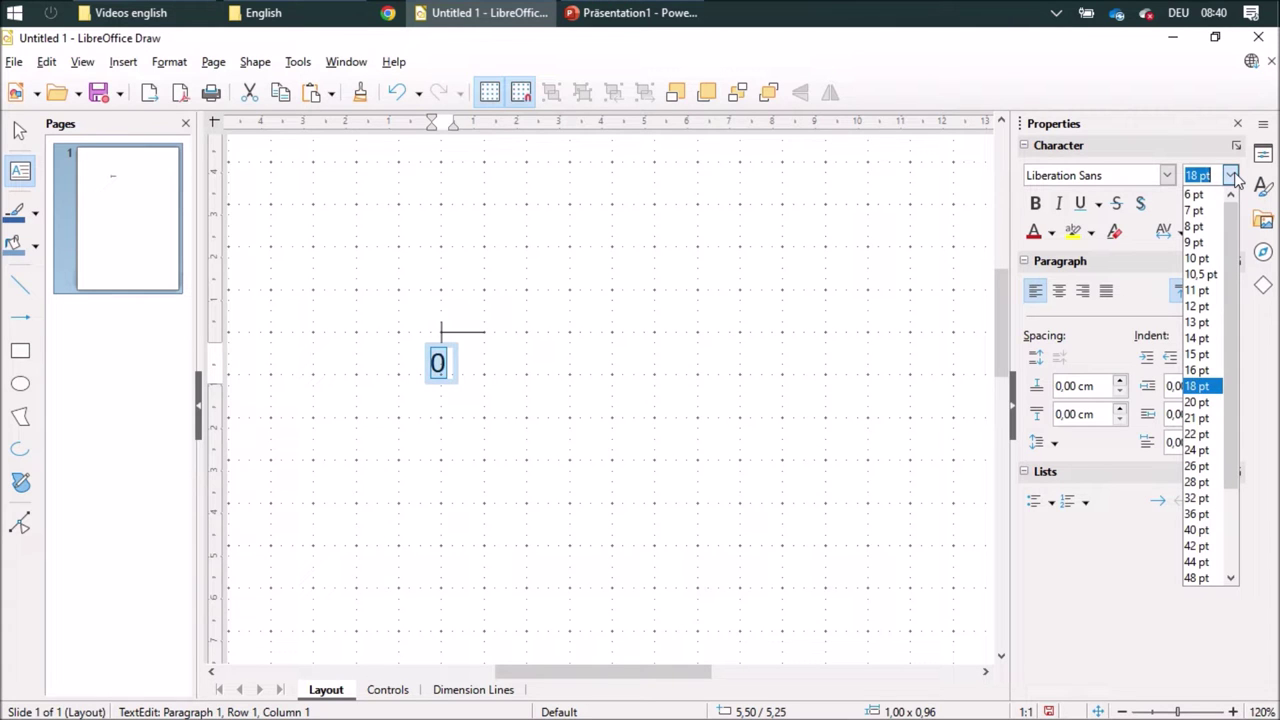
{"action": "left_click", "coordinate": [1210, 260]}
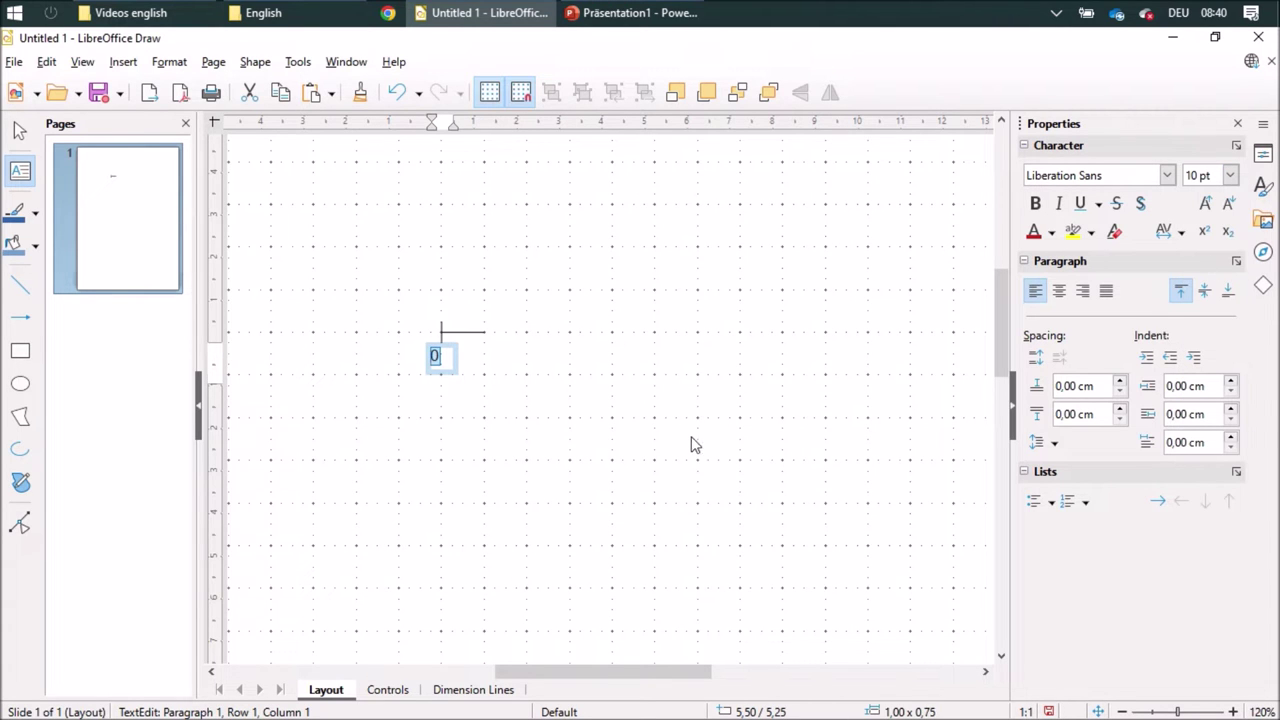
{"action": "left_click", "coordinate": [1061, 293]}
{"action": "left_click", "coordinate": [545, 363]}
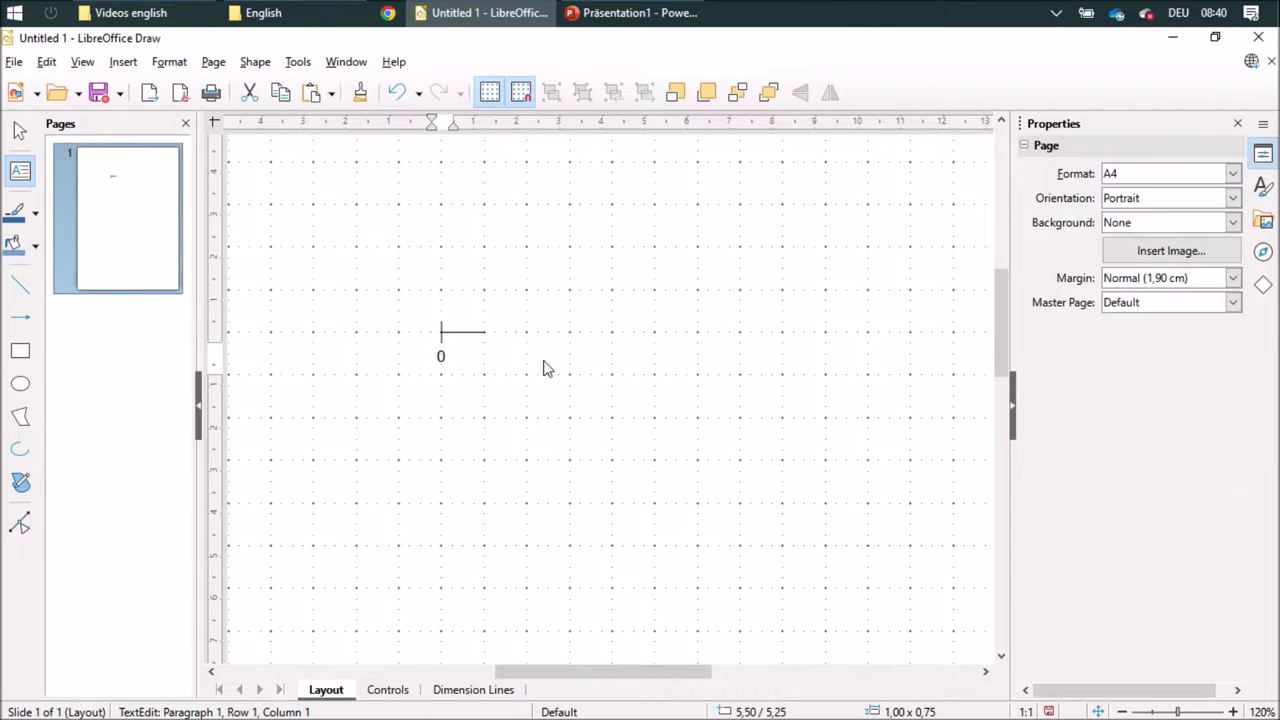
{"action": "left_click_drag", "start_coordinate": [385, 296], "coordinate": [566, 417]}
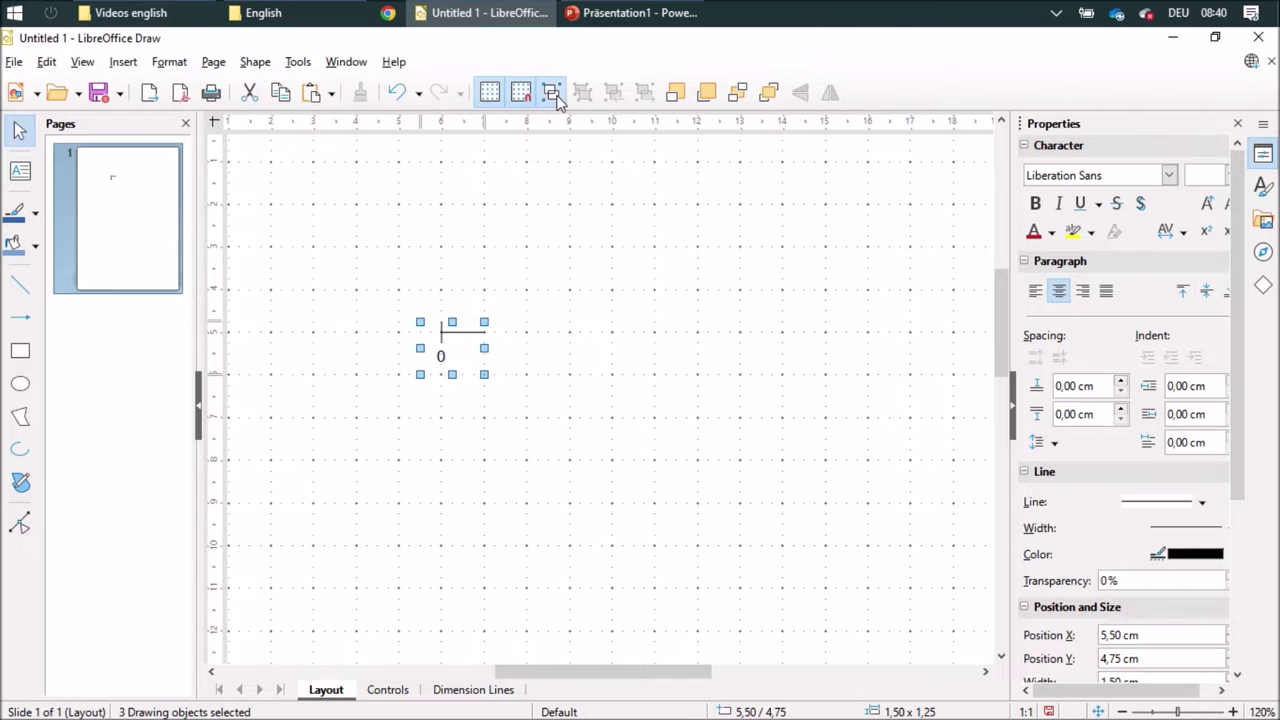
Group the line, tick and 0 label, then copy it 1 cm right and relabel it 1.
{"action": "left_click", "coordinate": [551, 92]}
{"action": "left_click", "coordinate": [618, 362]}
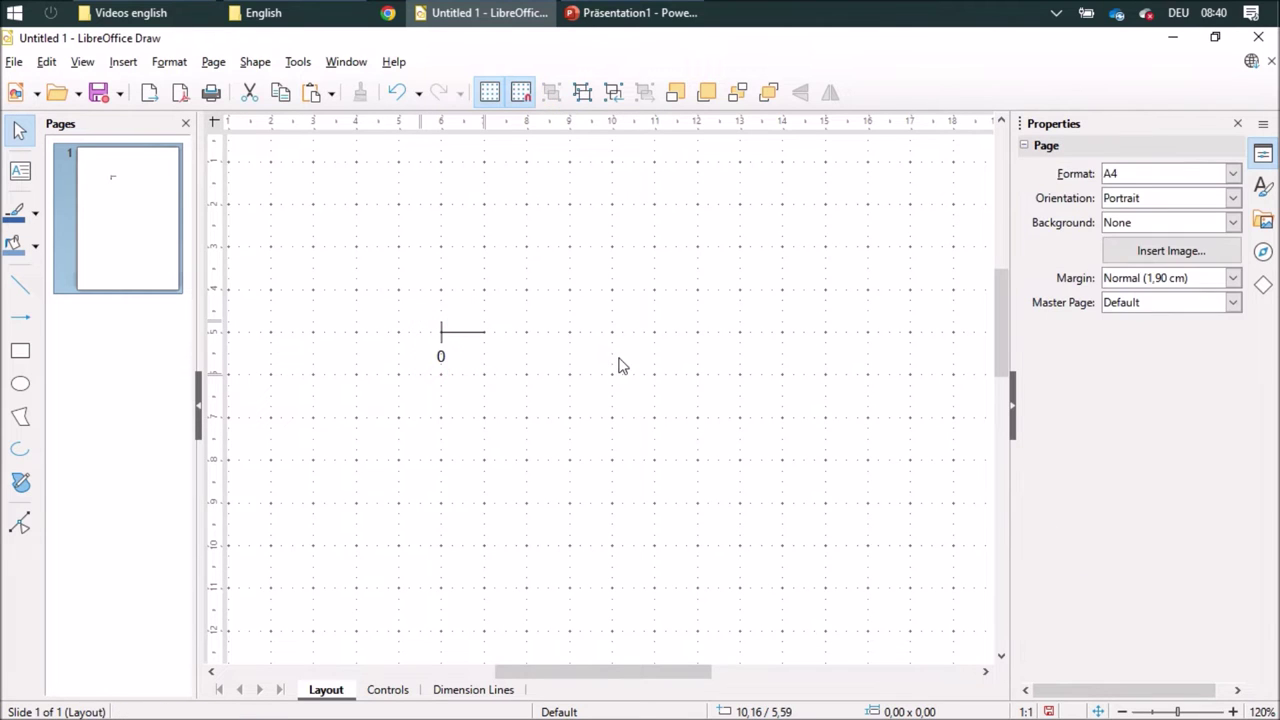
{"action": "left_click", "coordinate": [462, 333]}
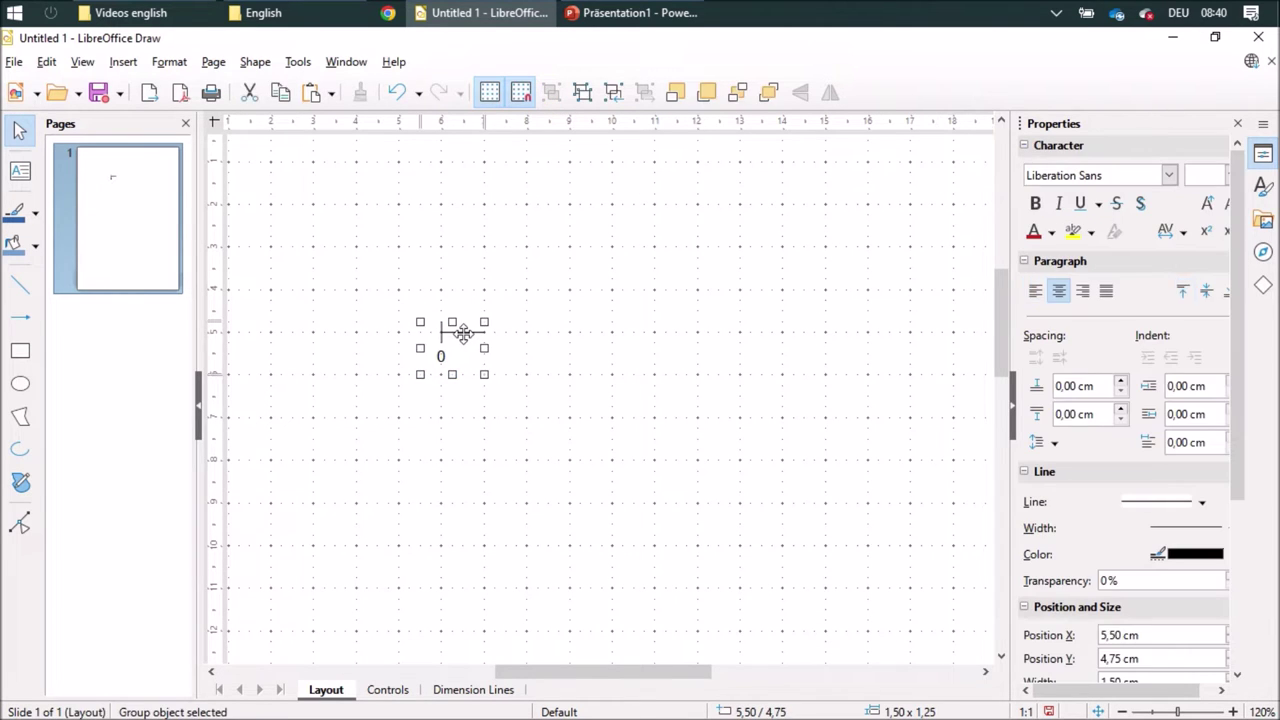
{"action": "left_click_drag", "start_coordinate": [462, 333], "coordinate": [507, 346]}
{"action": "double_click", "coordinate": [483, 357]}
{"action": "double_click", "coordinate": [483, 357]}
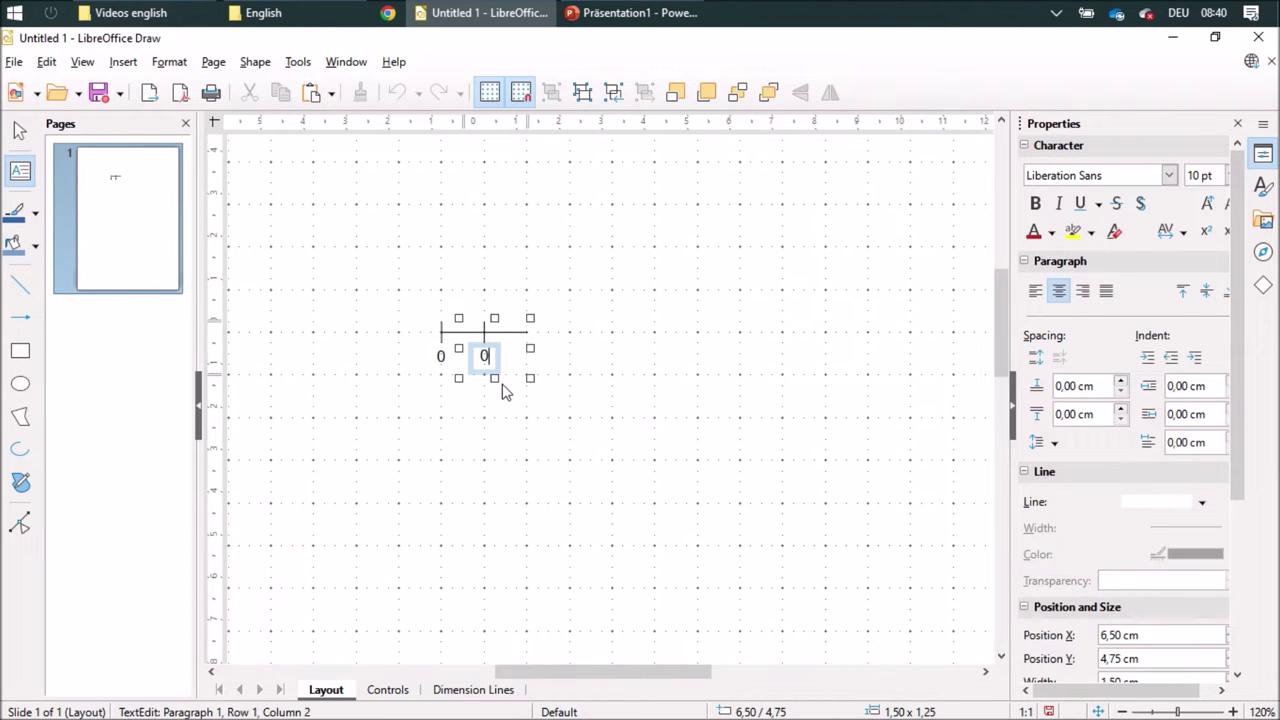
{"action": "type", "text": "1"}
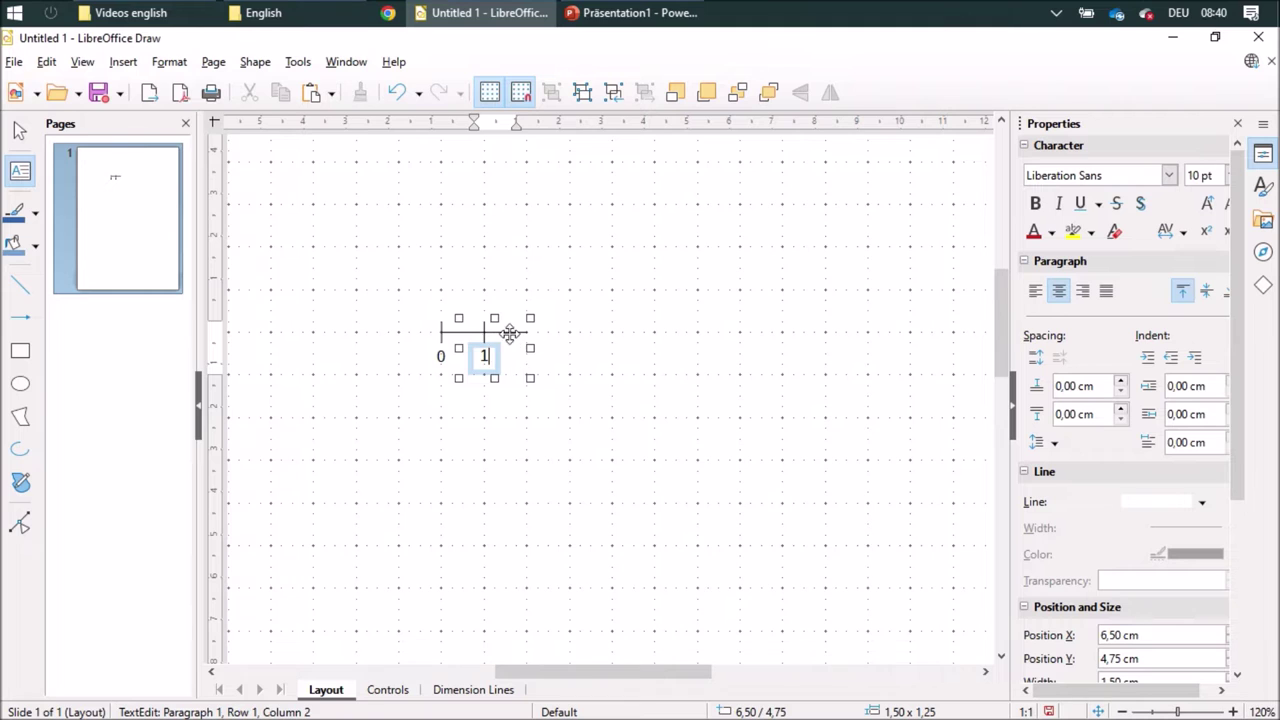
Add three more copies to the right, relabelled 2, 3 and 4.
{"action": "left_click_drag", "start_coordinate": [509, 331], "coordinate": [549, 337]}
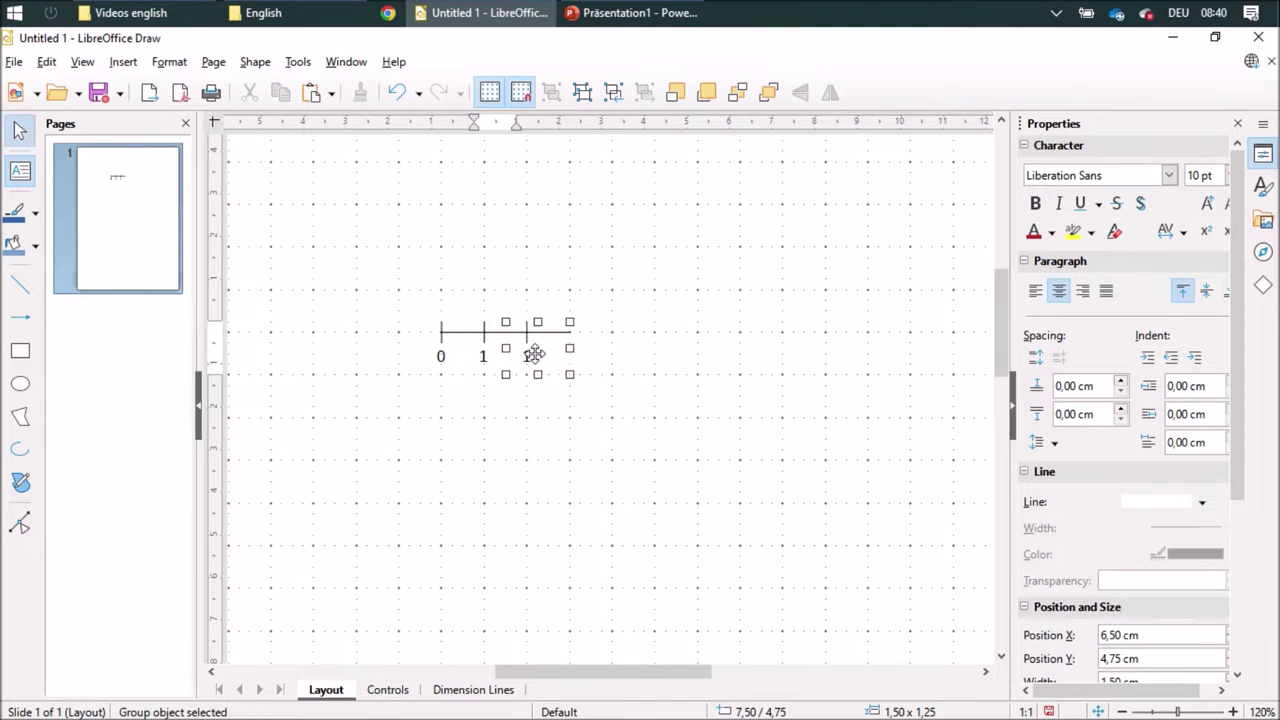
{"action": "double_click", "coordinate": [527, 355]}
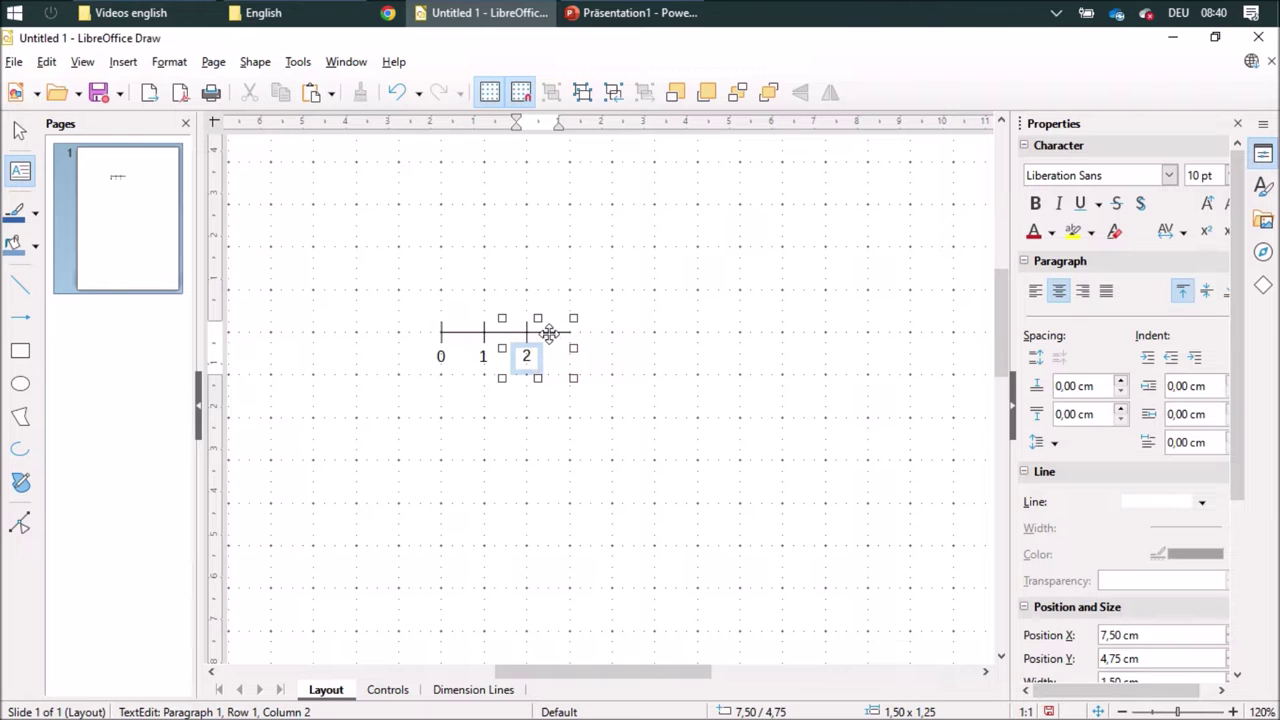
{"action": "left_click", "coordinate": [549, 331]}
{"action": "left_click_drag", "start_coordinate": [549, 331], "coordinate": [583, 351]}
{"action": "double_click", "coordinate": [571, 356]}
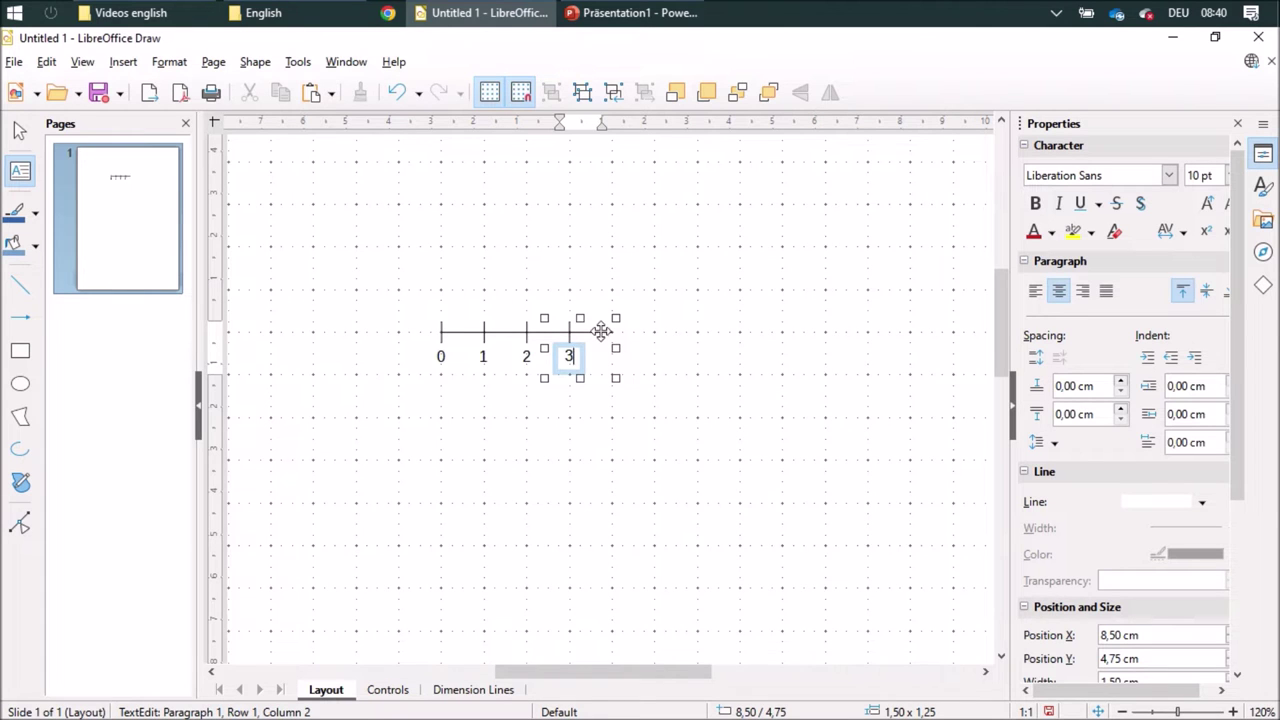
{"action": "left_click_drag", "start_coordinate": [600, 333], "coordinate": [620, 356]}
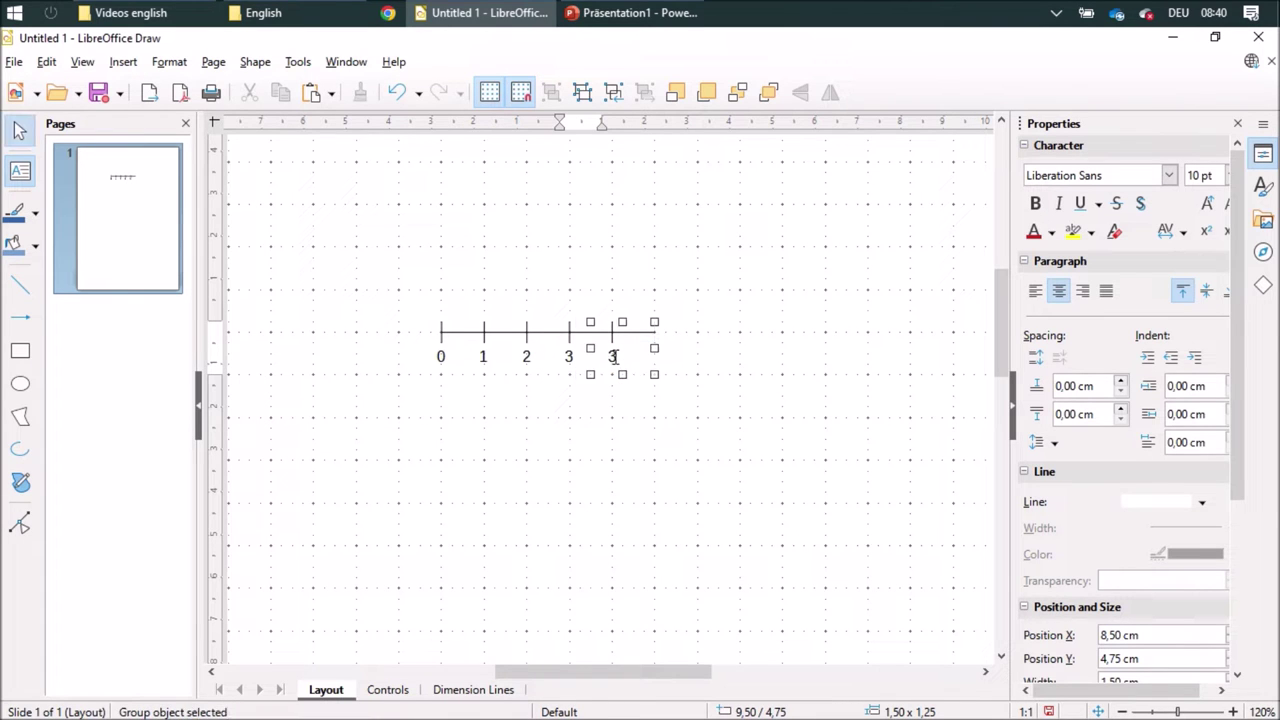
{"action": "double_click", "coordinate": [614, 357]}
{"action": "key", "text": "BackSpace"}
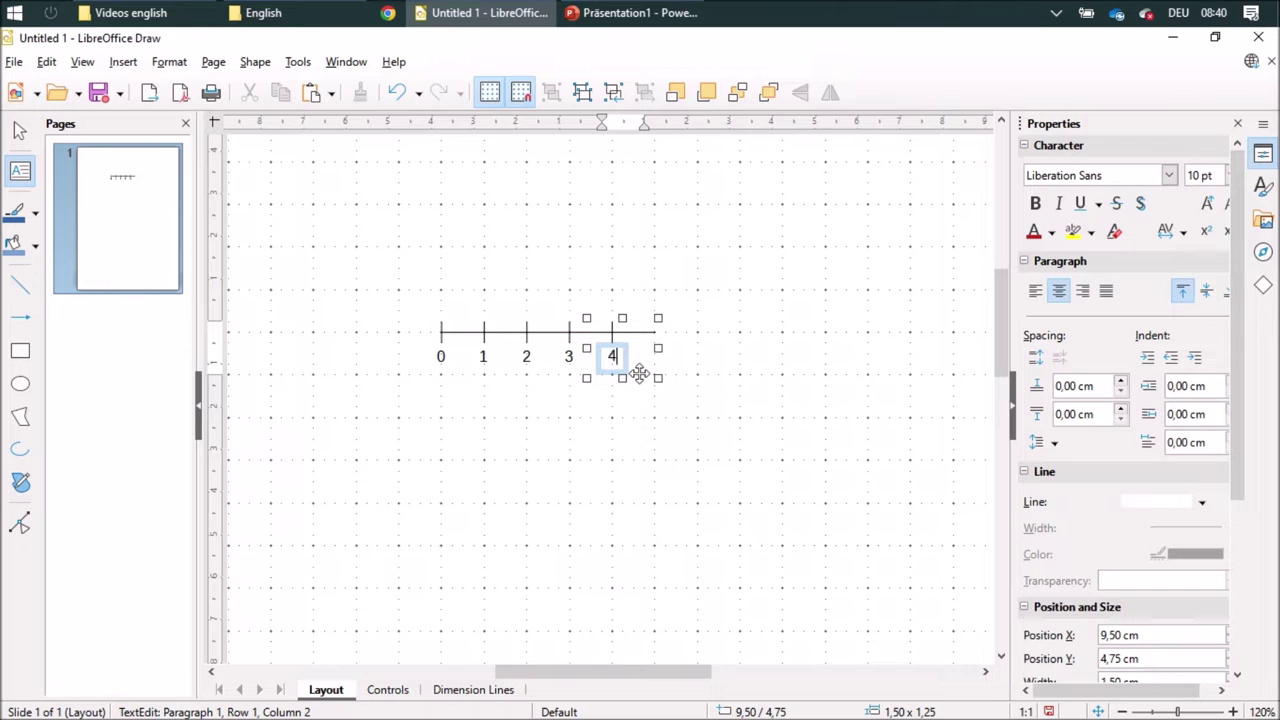
{"action": "left_click", "coordinate": [728, 452]}
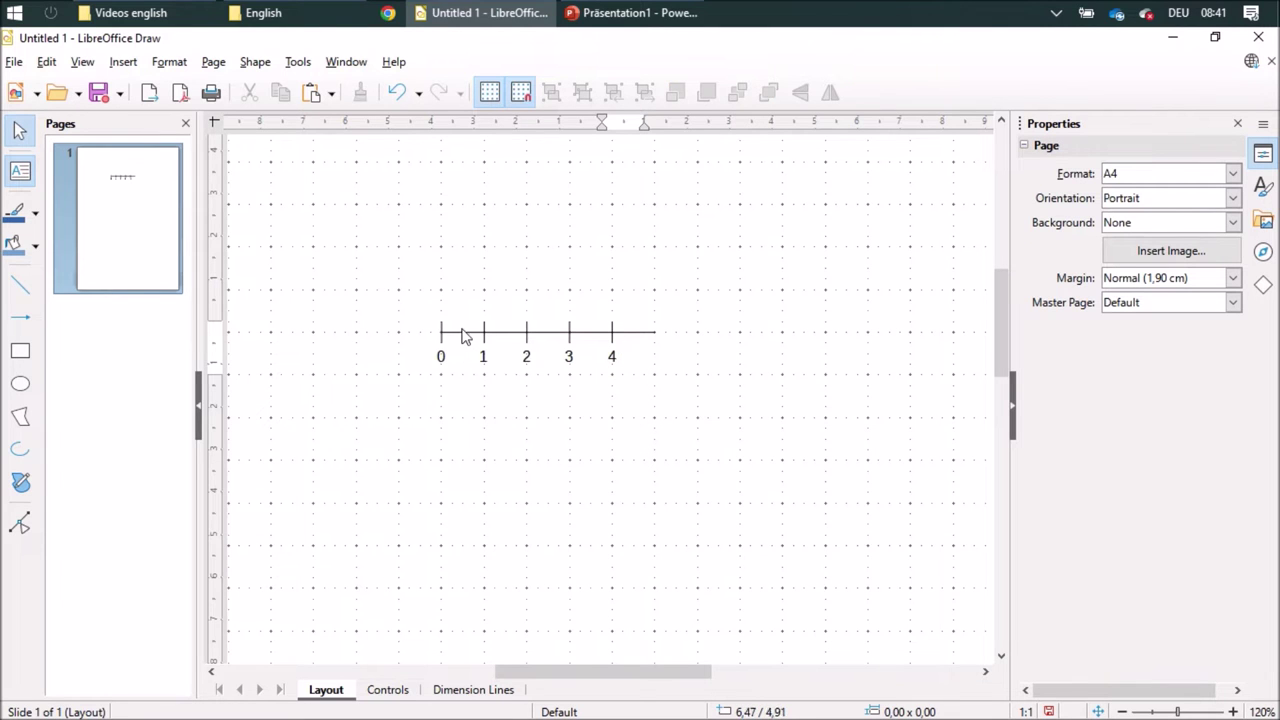
Copy the 0 tick group to the left and relabel the copies -1, -2, -3 and -4.
{"action": "left_click", "coordinate": [462, 334]}
{"action": "left_click_drag", "start_coordinate": [458, 330], "coordinate": [292, 329]}
{"action": "double_click", "coordinate": [400, 356]}
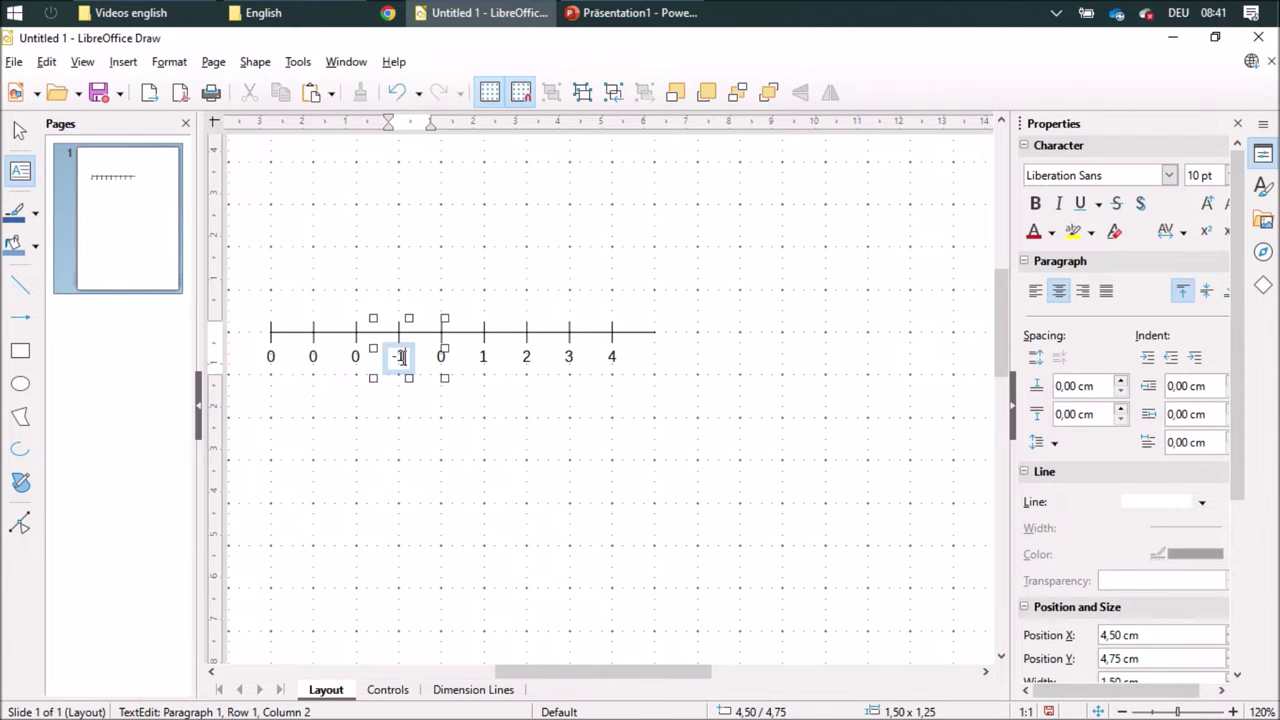
{"action": "left_click", "coordinate": [356, 357]}
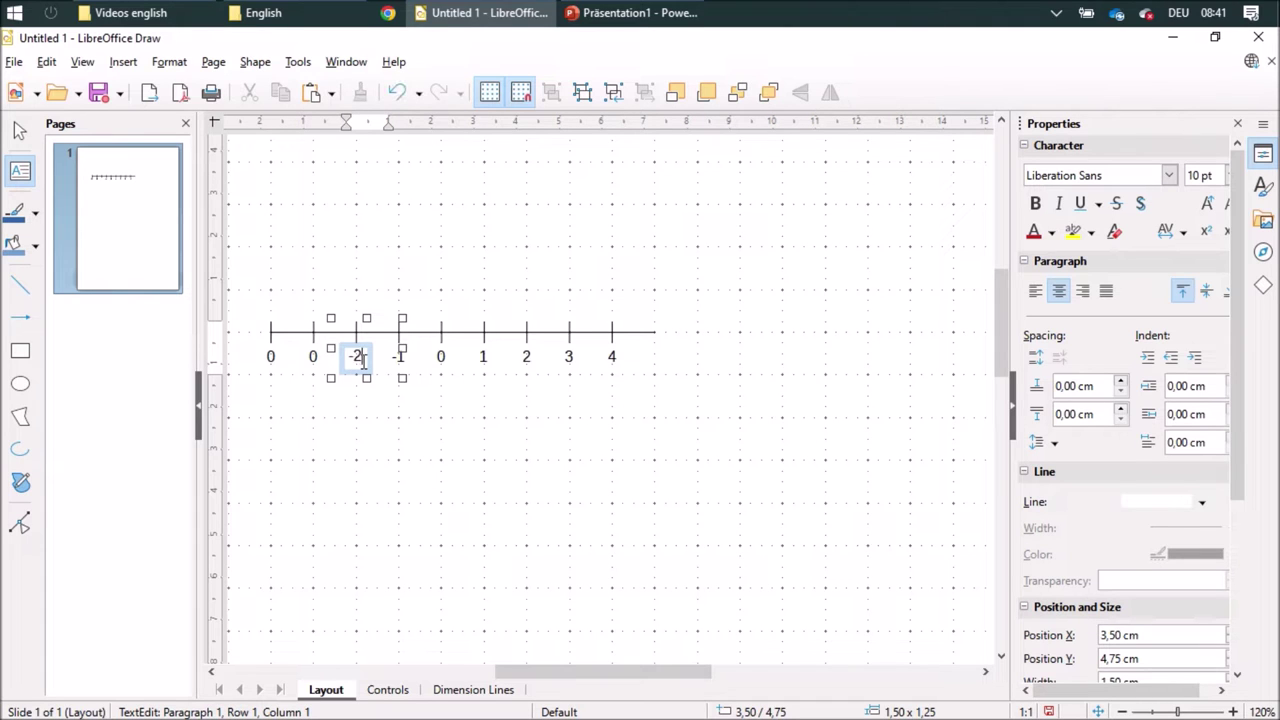
{"action": "left_click", "coordinate": [314, 357]}
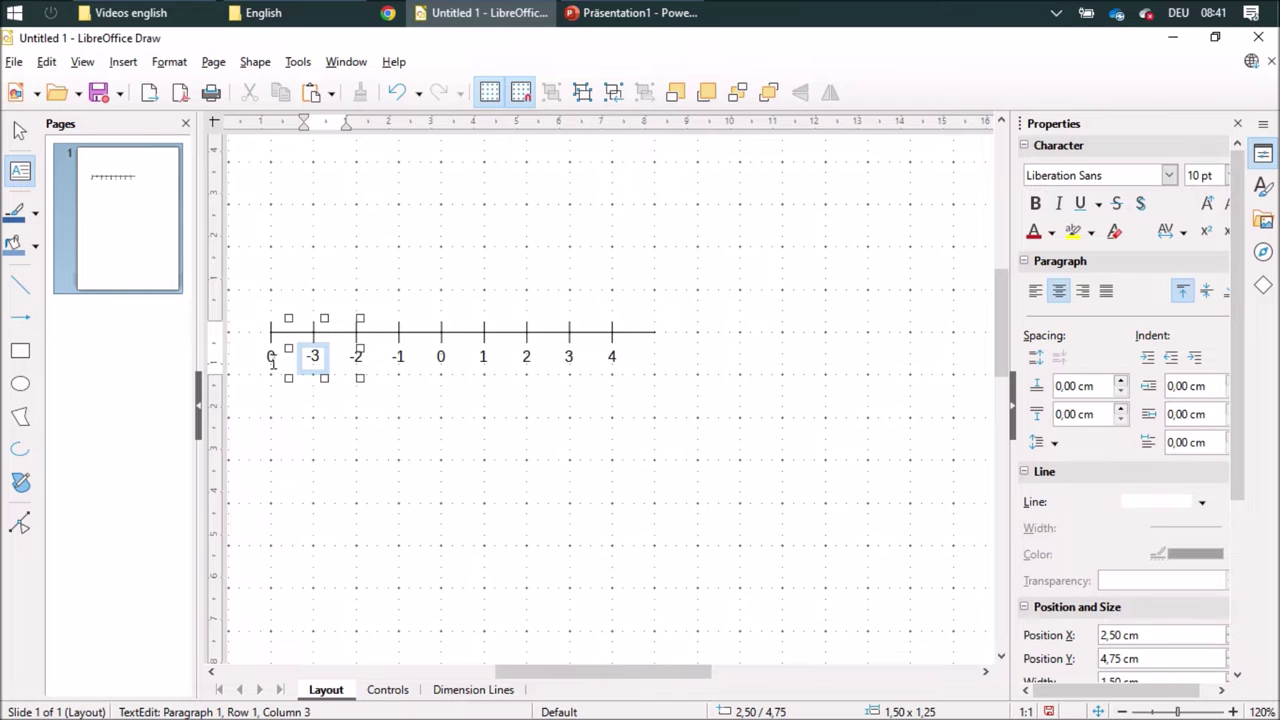
{"action": "left_click", "coordinate": [276, 357]}
{"action": "left_click", "coordinate": [272, 357]}
{"action": "key", "text": "BackSpace"}
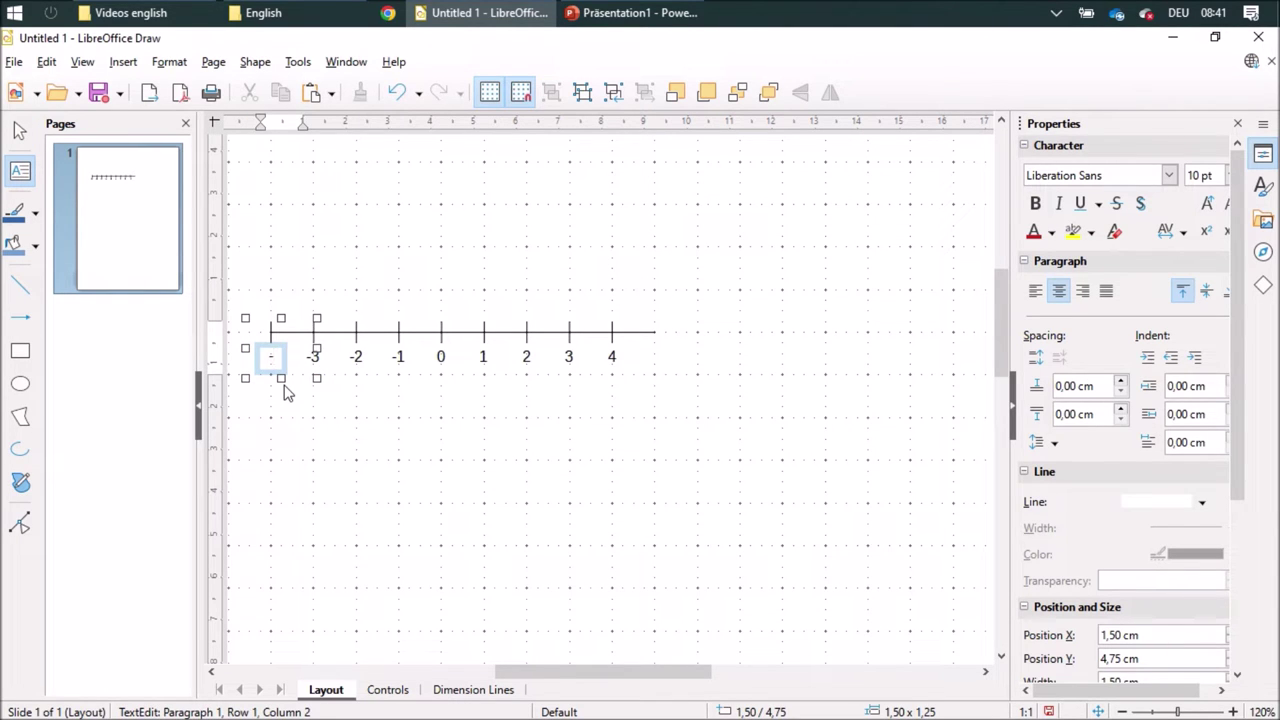
{"action": "type", "text": "-4"}
{"action": "left_click", "coordinate": [486, 449]}
{"action": "left_click", "coordinate": [460, 333]}
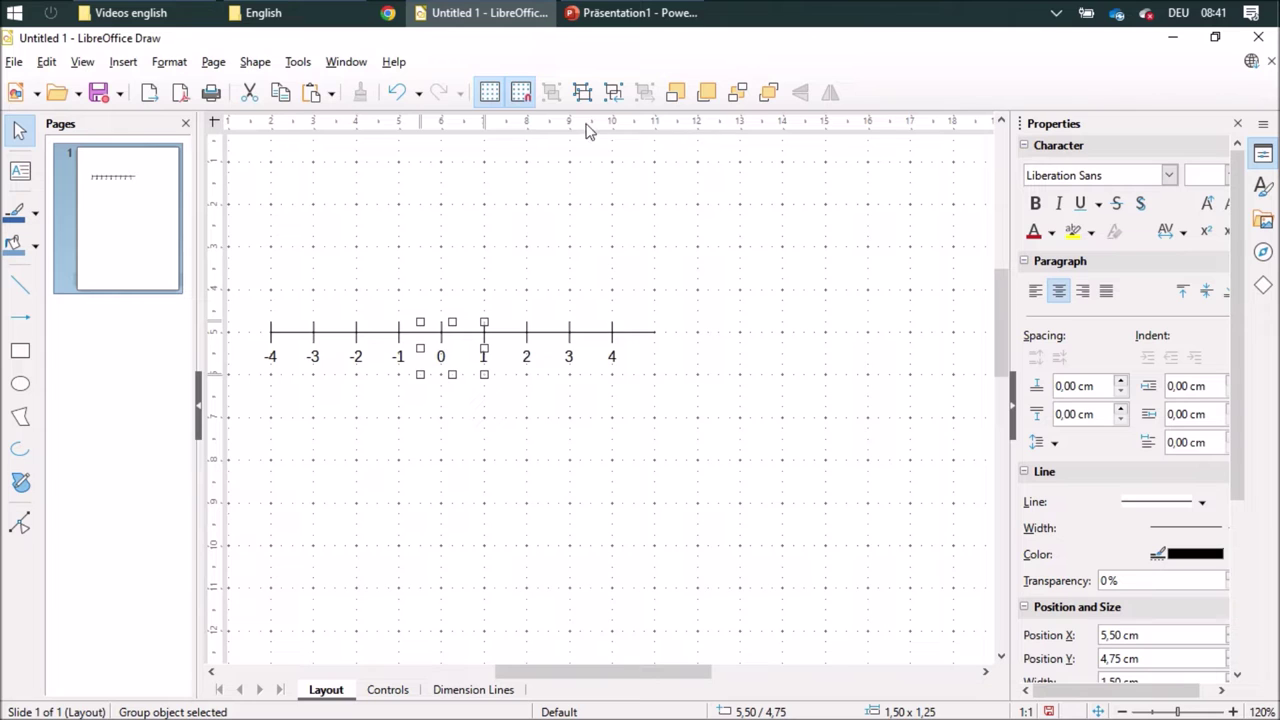
{"action": "left_click", "coordinate": [582, 92]}
Drag the 0 text frame slightly left so it clears the origin tick.
{"action": "left_click", "coordinate": [441, 377]}
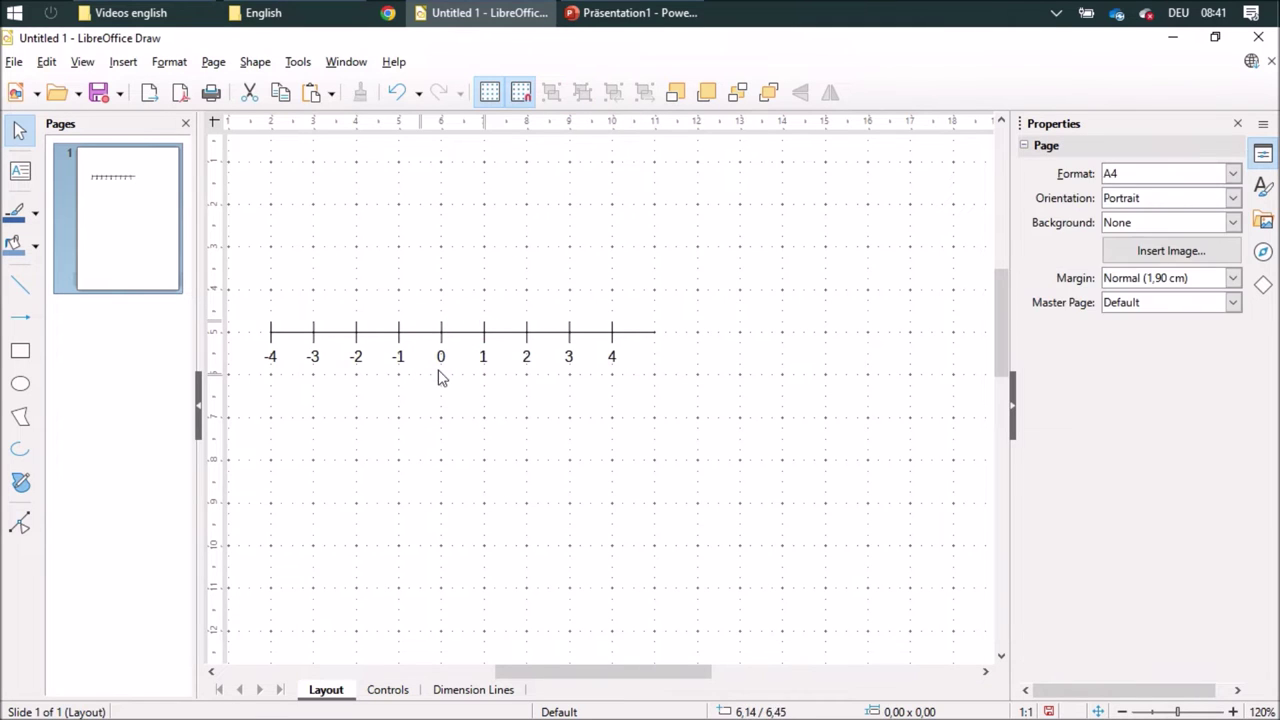
{"action": "left_click", "coordinate": [441, 352]}
{"action": "key", "text": "Delete"}
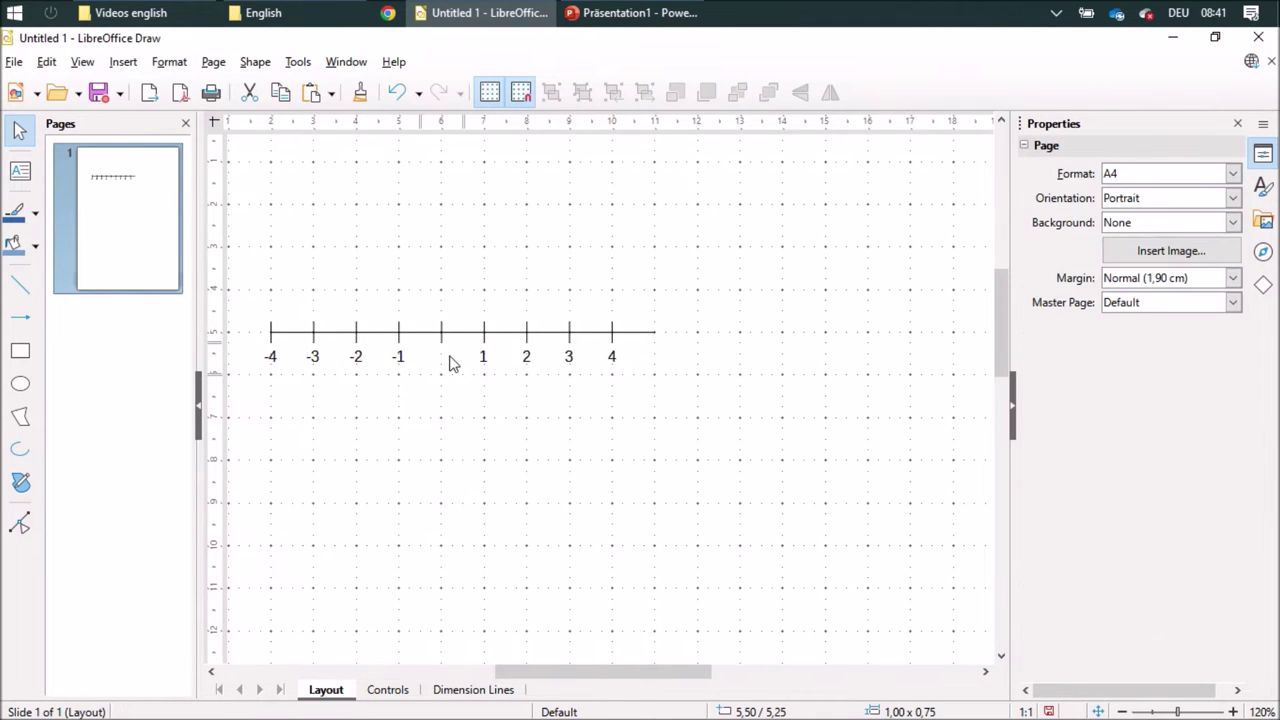
{"action": "scroll", "coordinate": [598, 530], "scroll_direction": "up", "scroll_amount": 1}
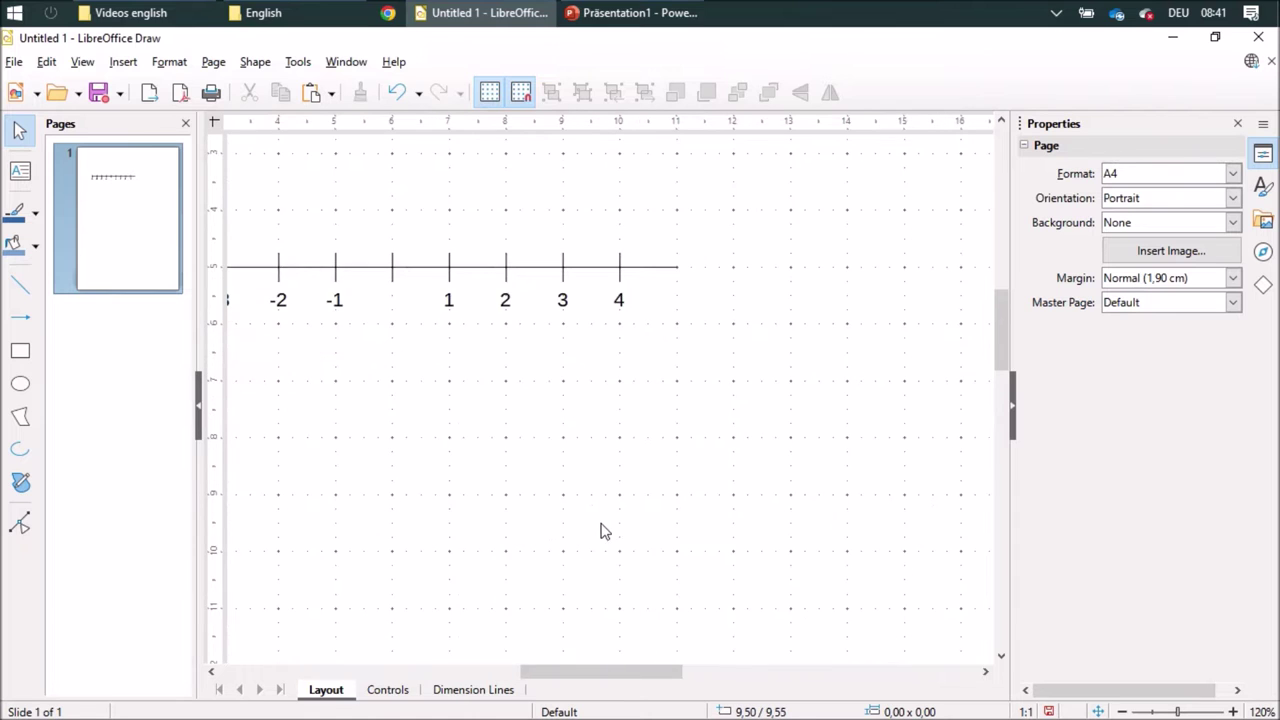
{"action": "scroll", "coordinate": [603, 531], "scroll_direction": "down", "scroll_amount": 2}
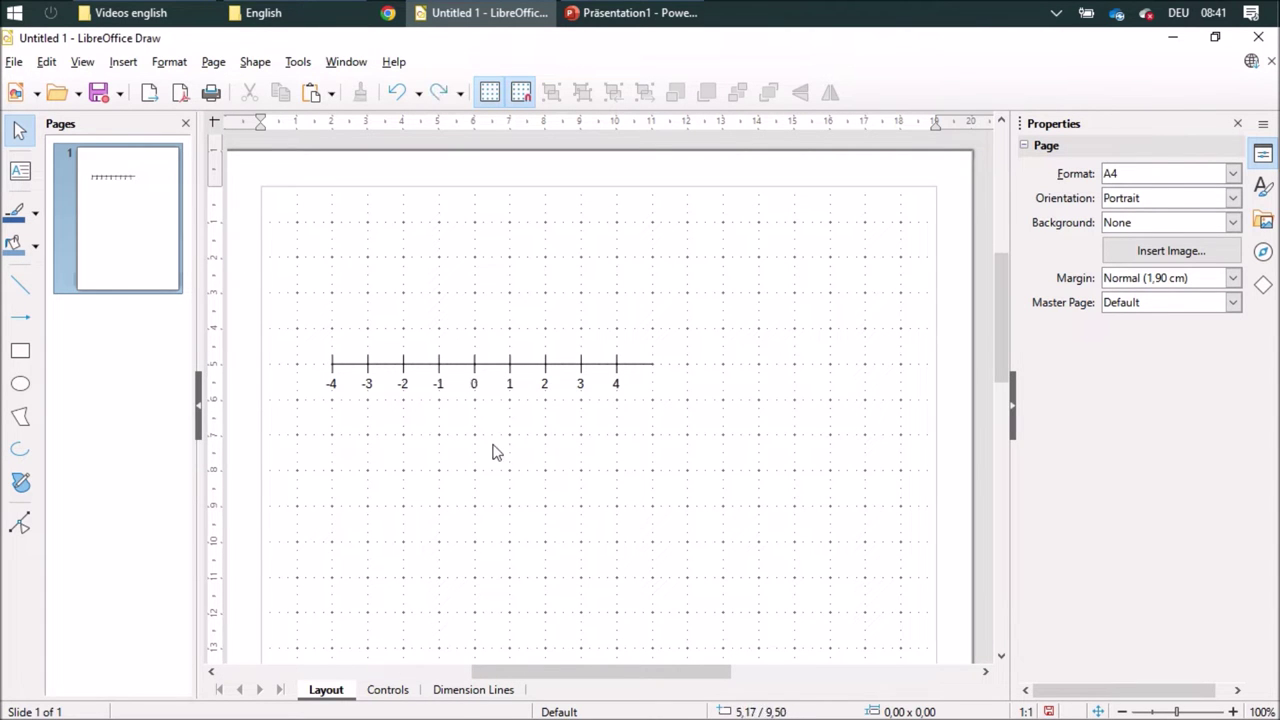
{"action": "mouse_move", "coordinate": [478, 383]}
{"action": "left_mouse_down"}
{"action": "mouse_move", "coordinate": [786, 397]}
{"action": "mouse_move", "coordinate": [468, 373]}
{"action": "left_mouse_up"}
{"action": "left_click", "coordinate": [857, 549]}
Draw a short horizontal tick one unit above the origin with a vertical segment rising from it.
{"action": "left_click", "coordinate": [20, 286]}
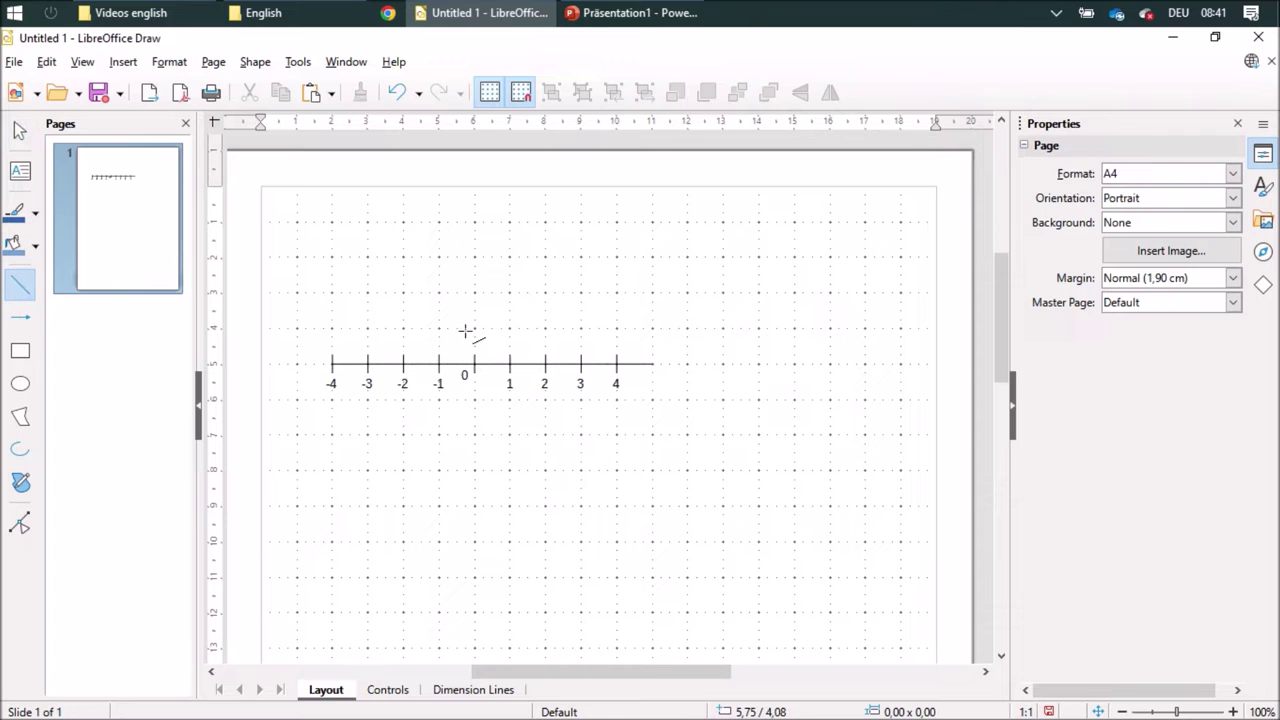
{"action": "left_click_drag", "start_coordinate": [464, 328], "coordinate": [488, 334]}
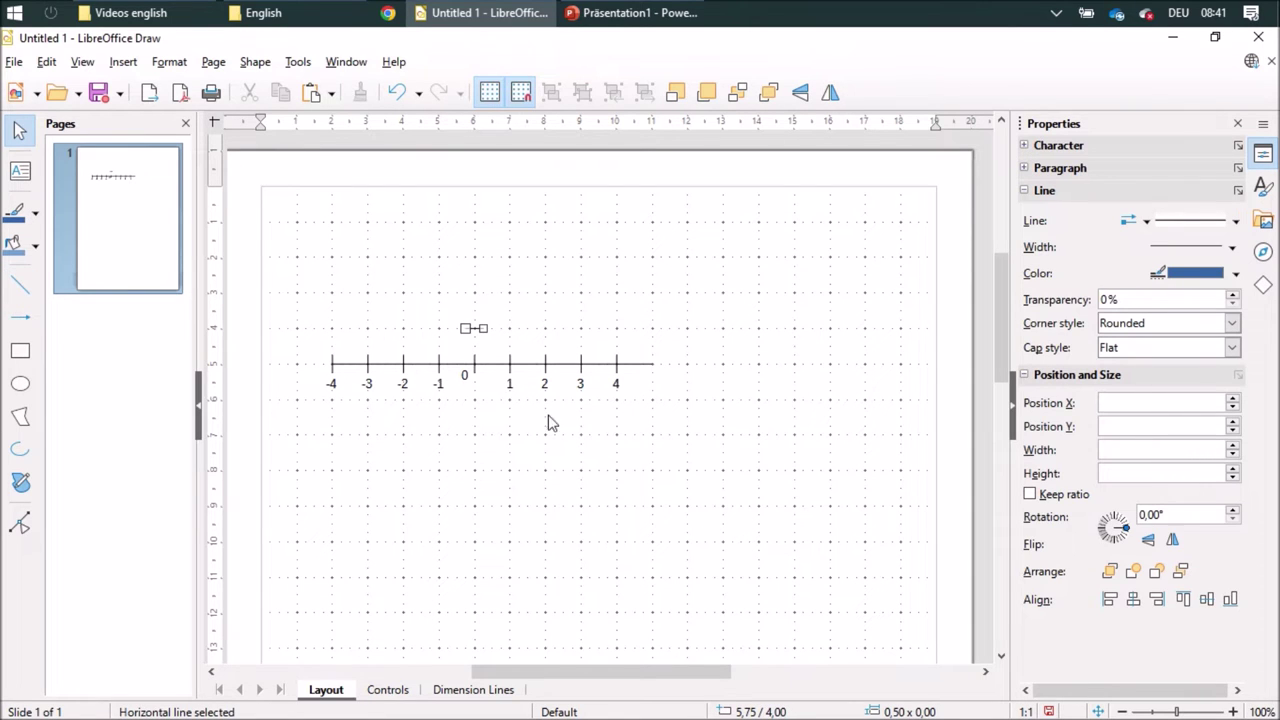
{"action": "left_click", "coordinate": [20, 286]}
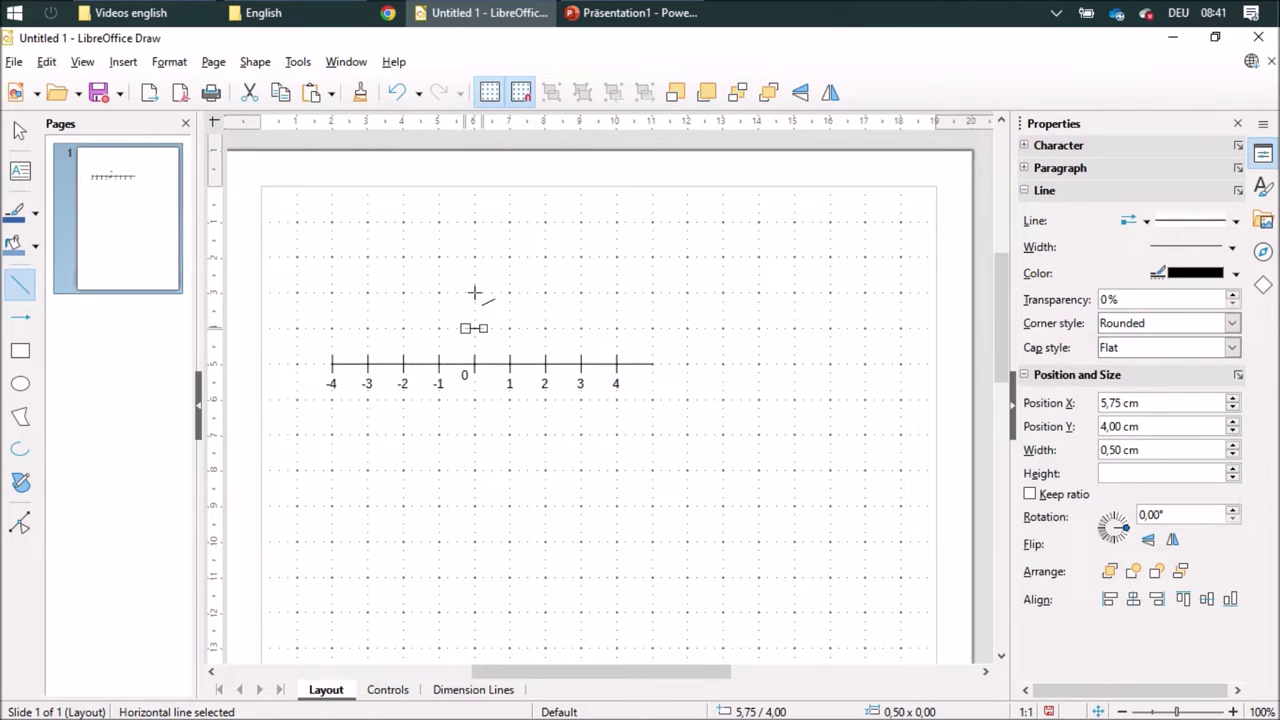
{"action": "left_click_drag", "start_coordinate": [475, 293], "coordinate": [475, 328]}
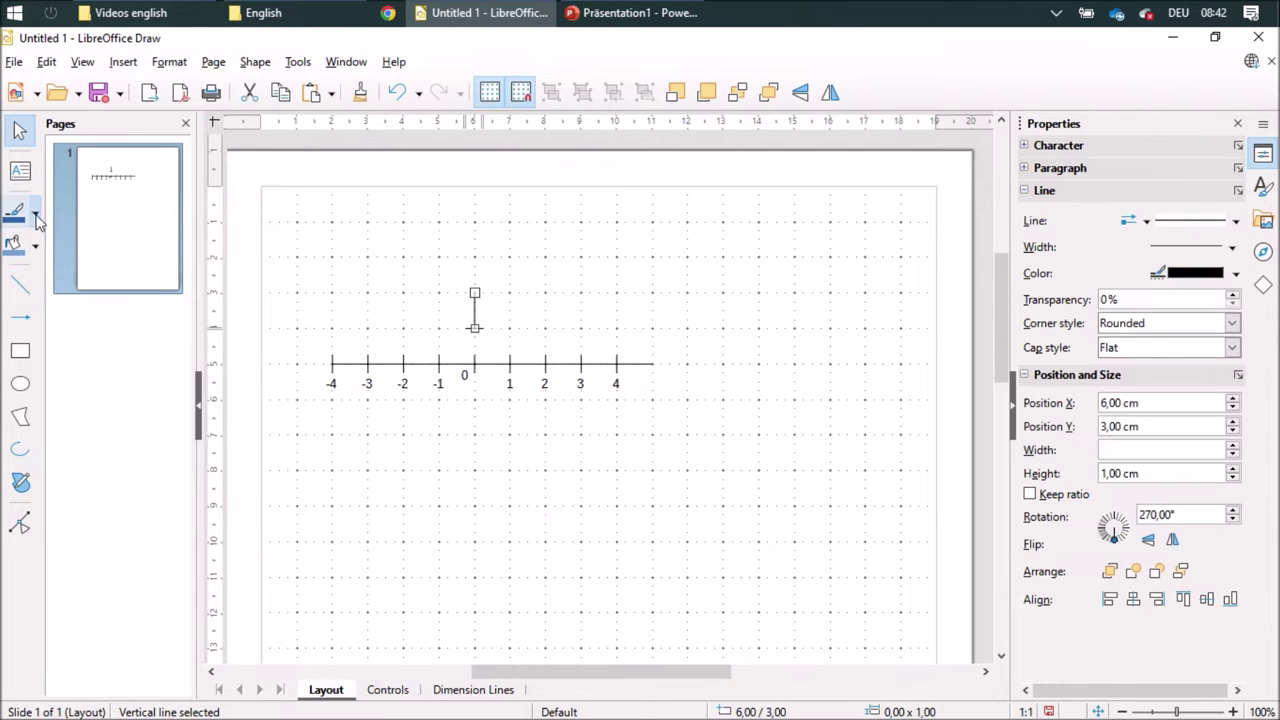
Create a text label box to the left of the new tick.
{"action": "left_click", "coordinate": [20, 171]}
{"action": "left_click", "coordinate": [438, 314]}
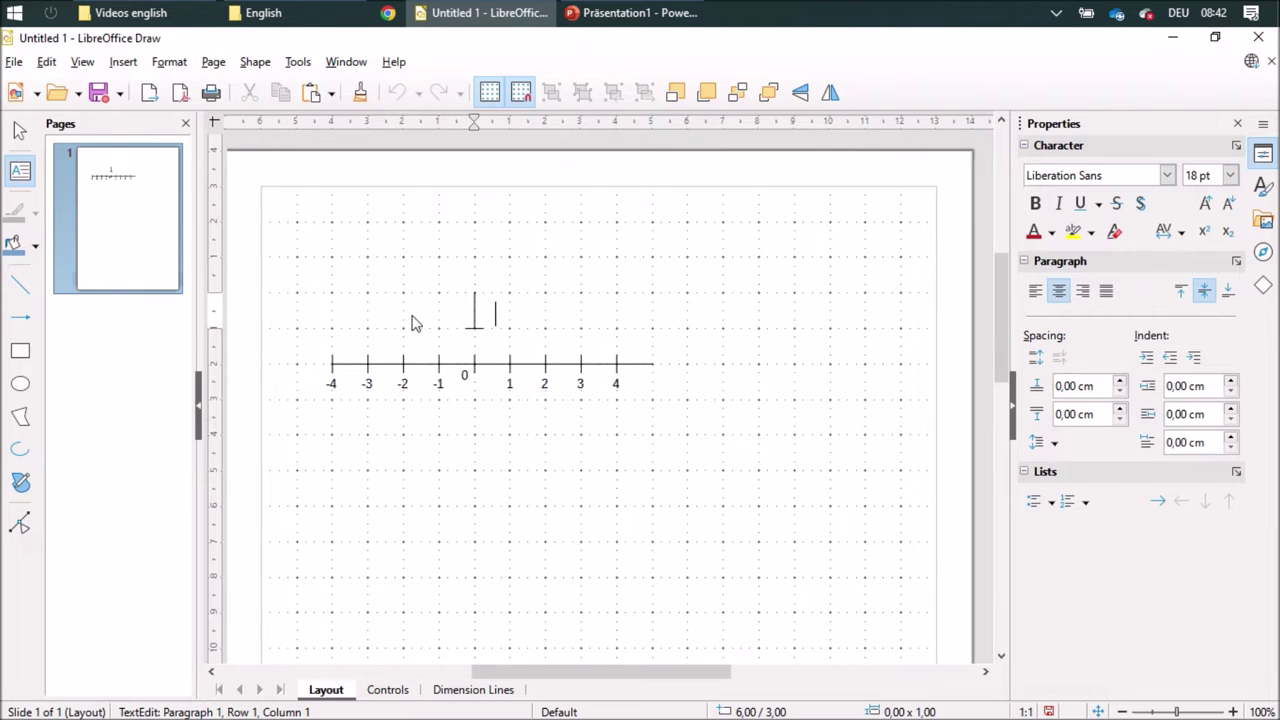
{"action": "left_click_drag", "start_coordinate": [410, 315], "coordinate": [466, 354]}
{"action": "key", "text": "Escape"}
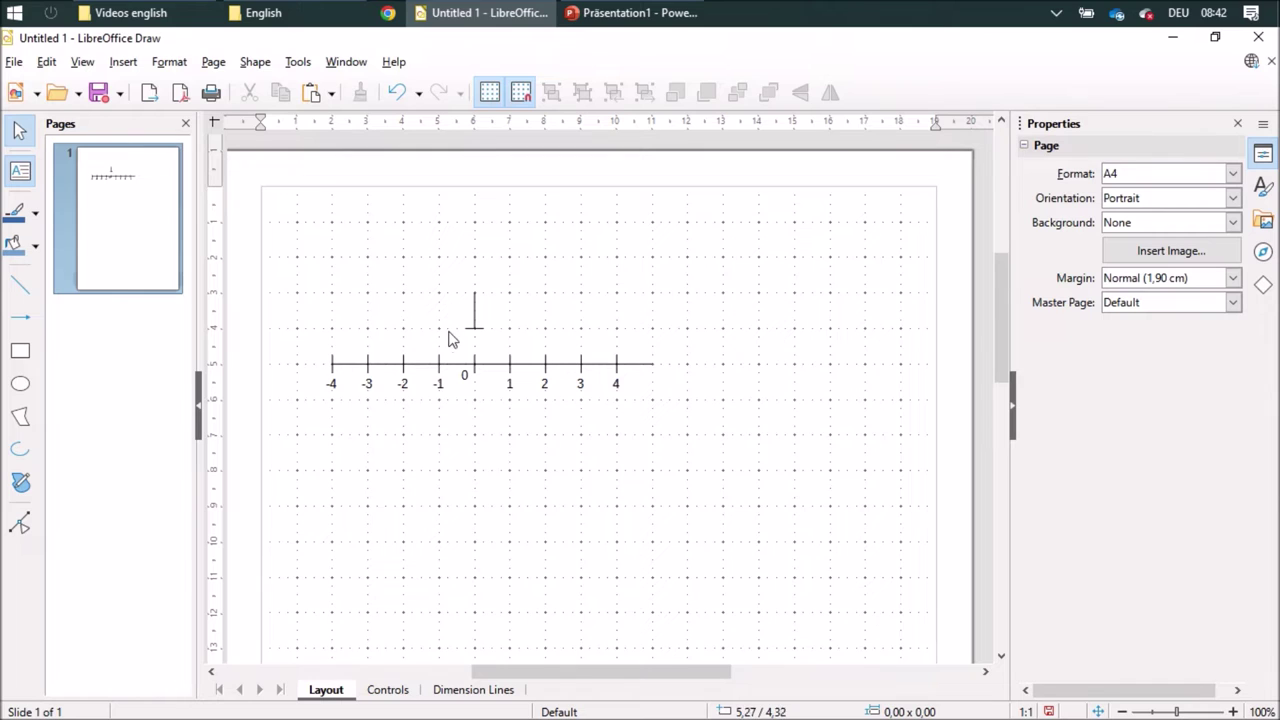
{"action": "left_click", "coordinate": [31, 178]}
{"action": "left_click_drag", "start_coordinate": [420, 320], "coordinate": [462, 347]}
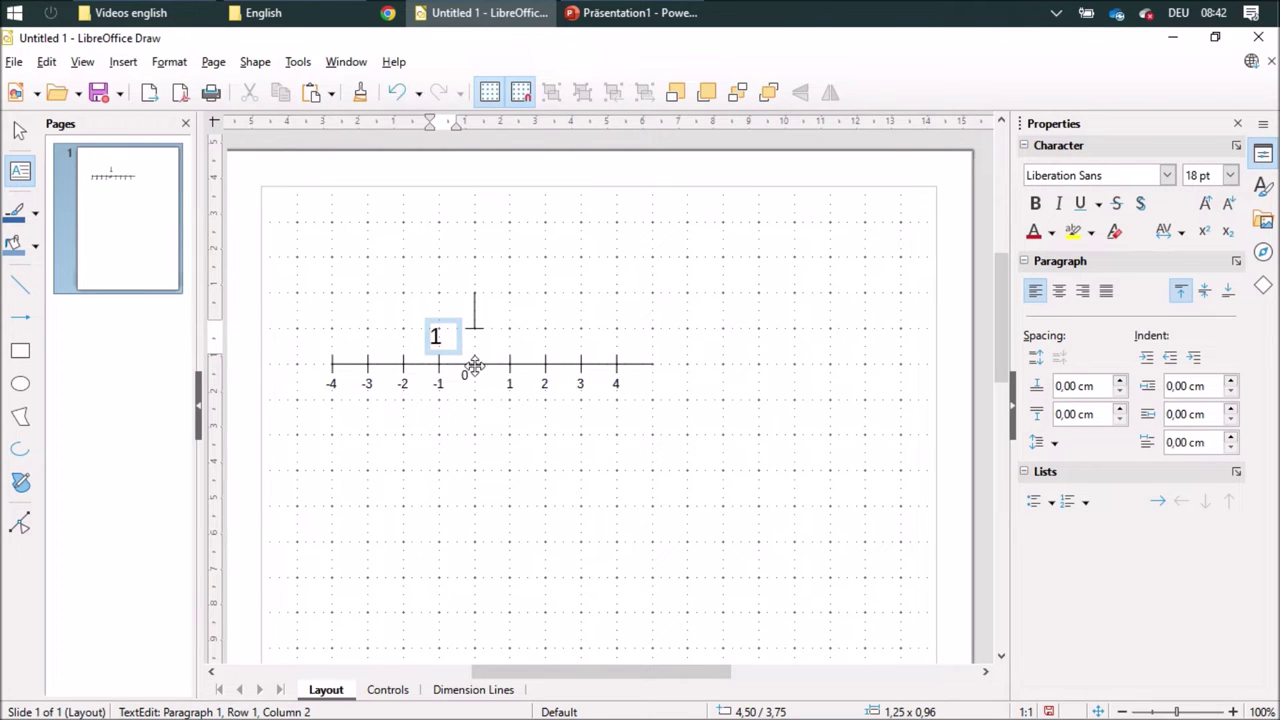
Make the '1' label 10 pt and right-aligned against its tick.
{"action": "left_click_drag", "start_coordinate": [434, 336], "coordinate": [426, 338]}
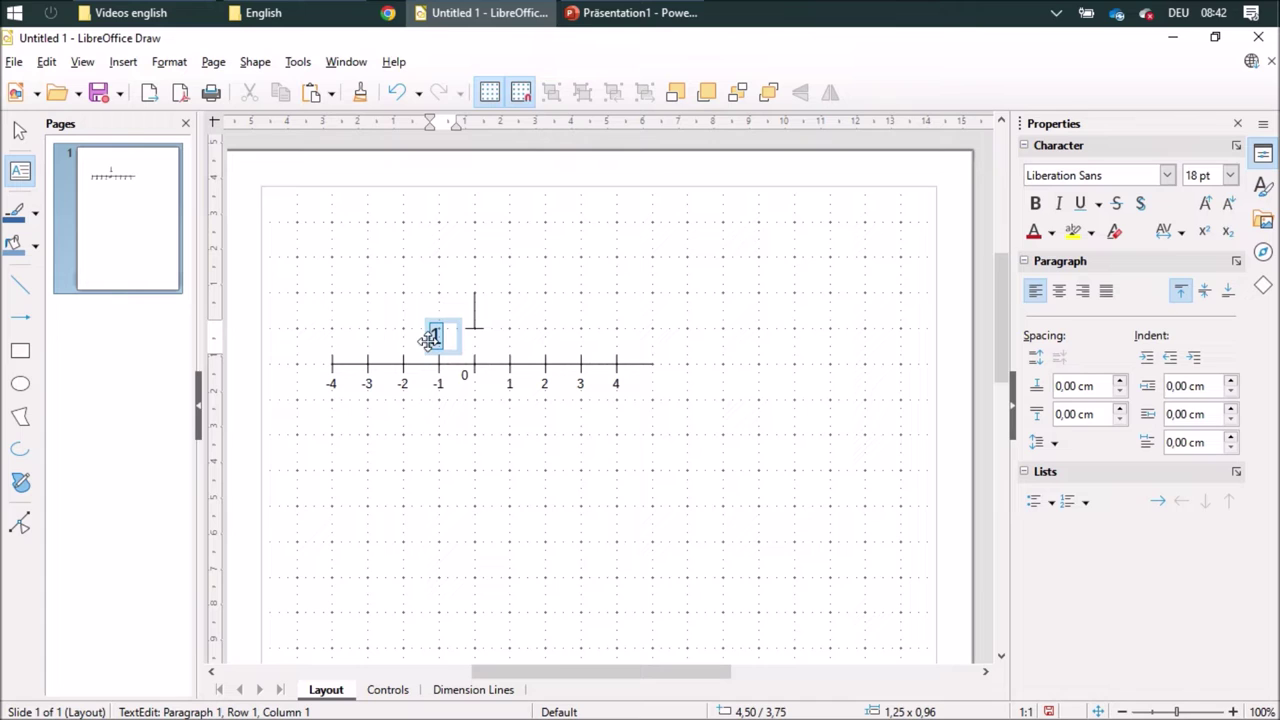
{"action": "left_click", "coordinate": [1230, 175]}
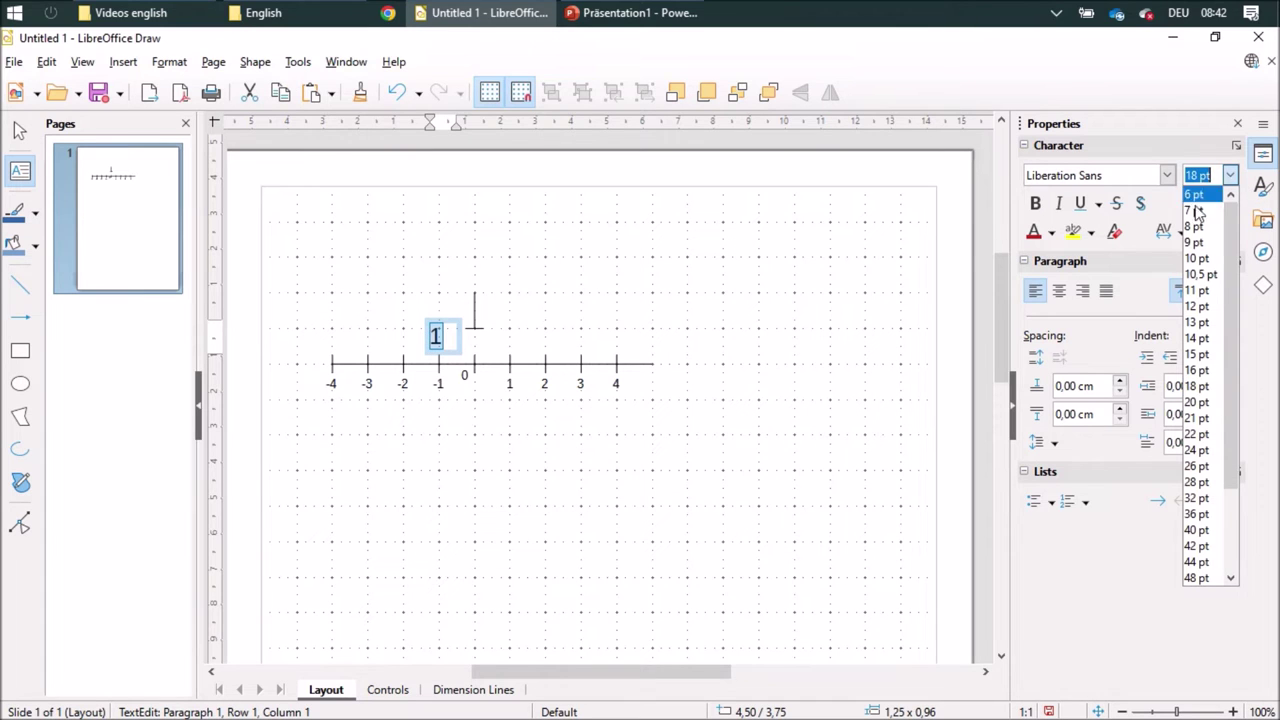
{"action": "left_click", "coordinate": [1198, 258]}
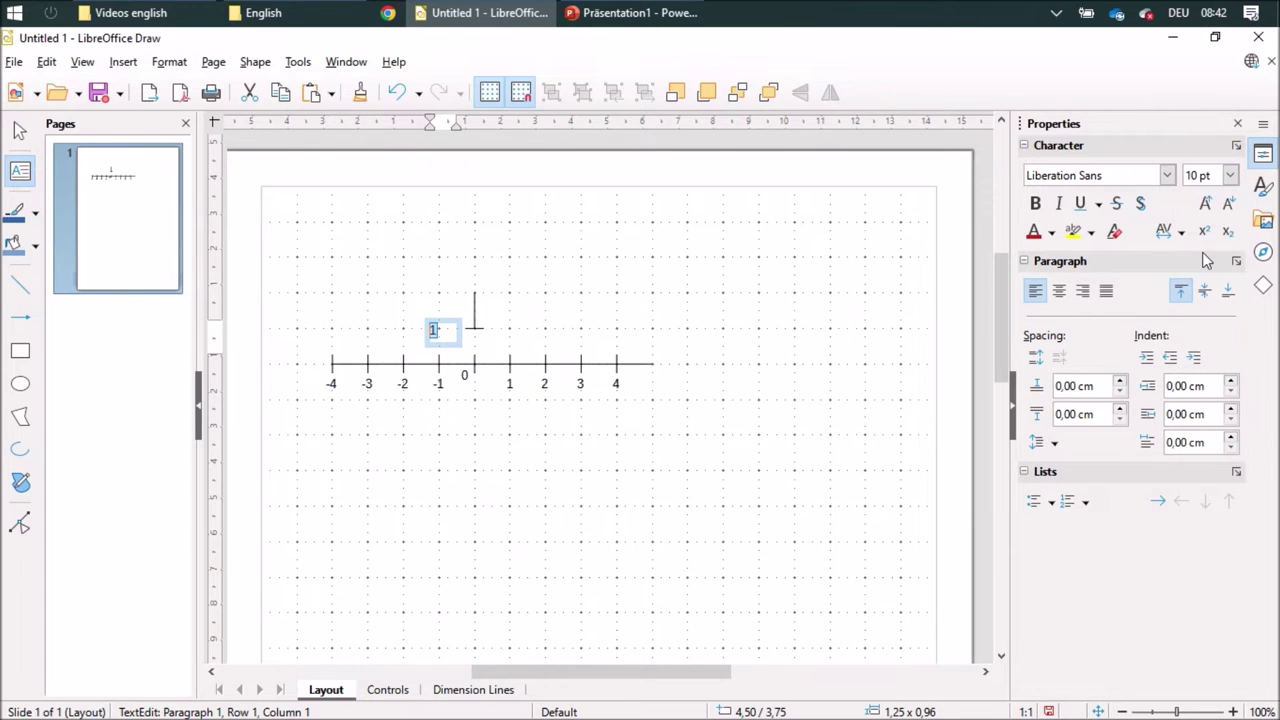
{"action": "left_click", "coordinate": [1083, 297]}
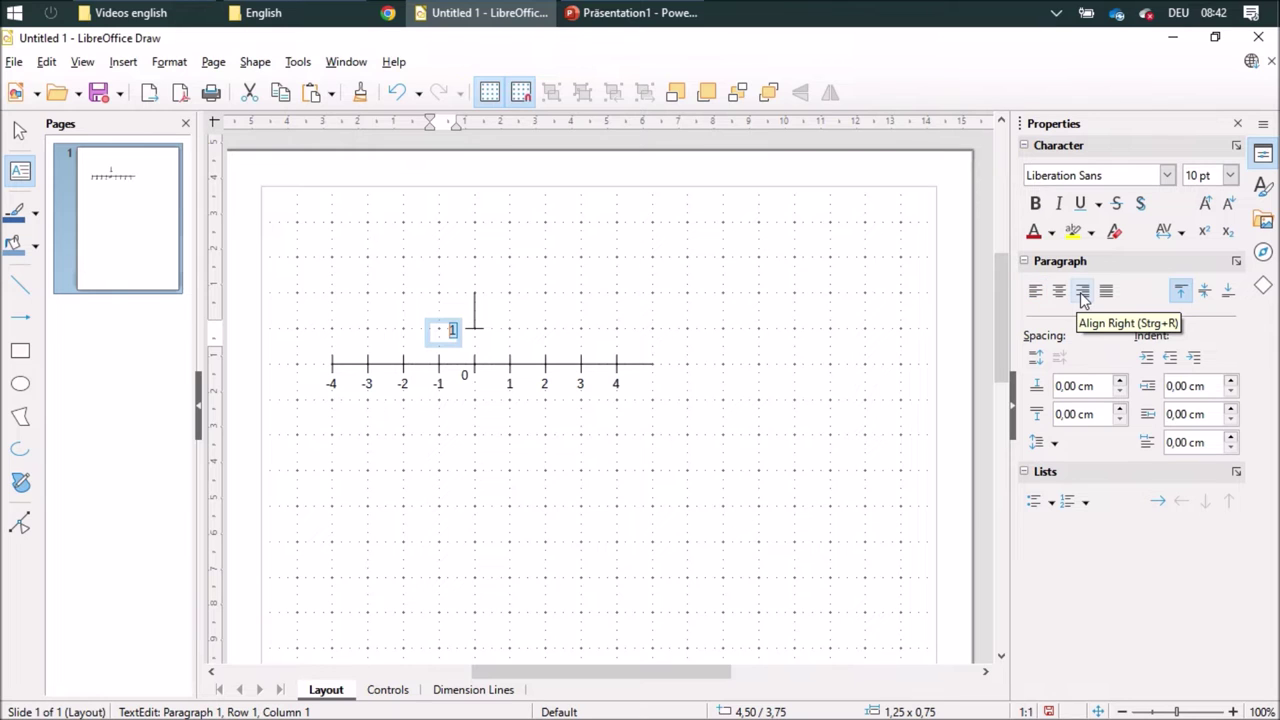
{"action": "left_click", "coordinate": [621, 286]}
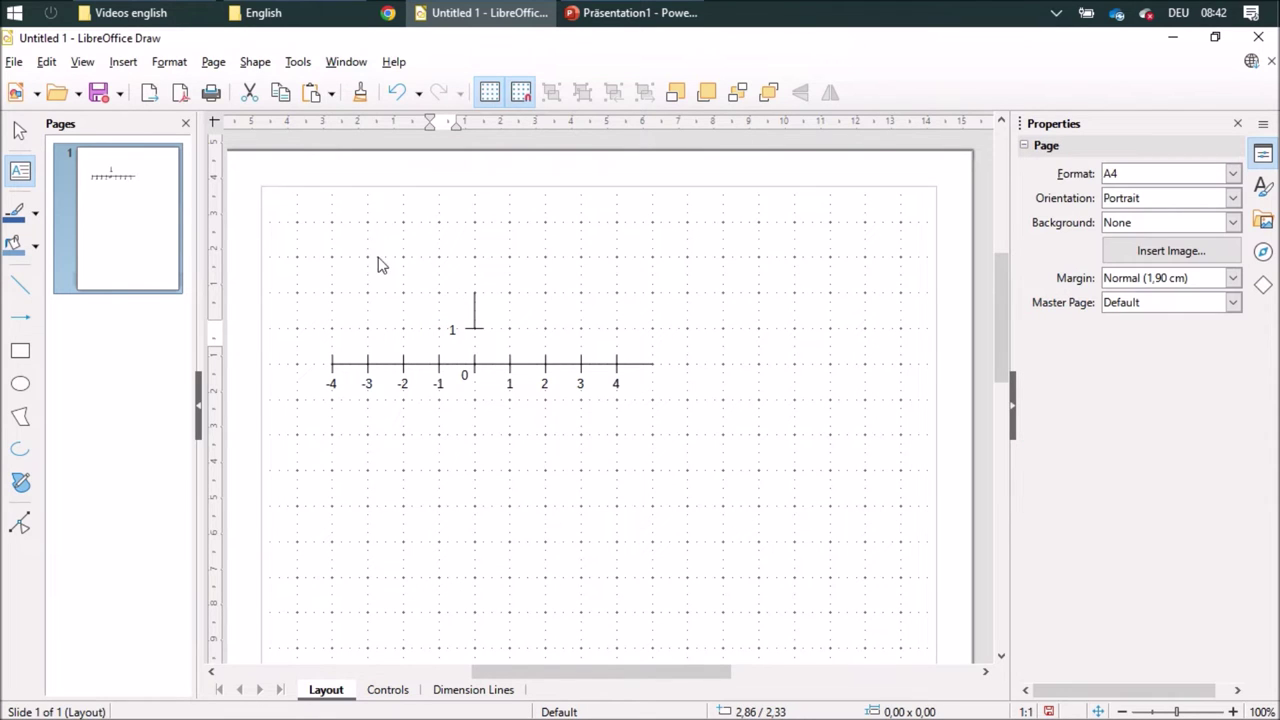
{"action": "left_click_drag", "start_coordinate": [399, 253], "coordinate": [537, 362]}
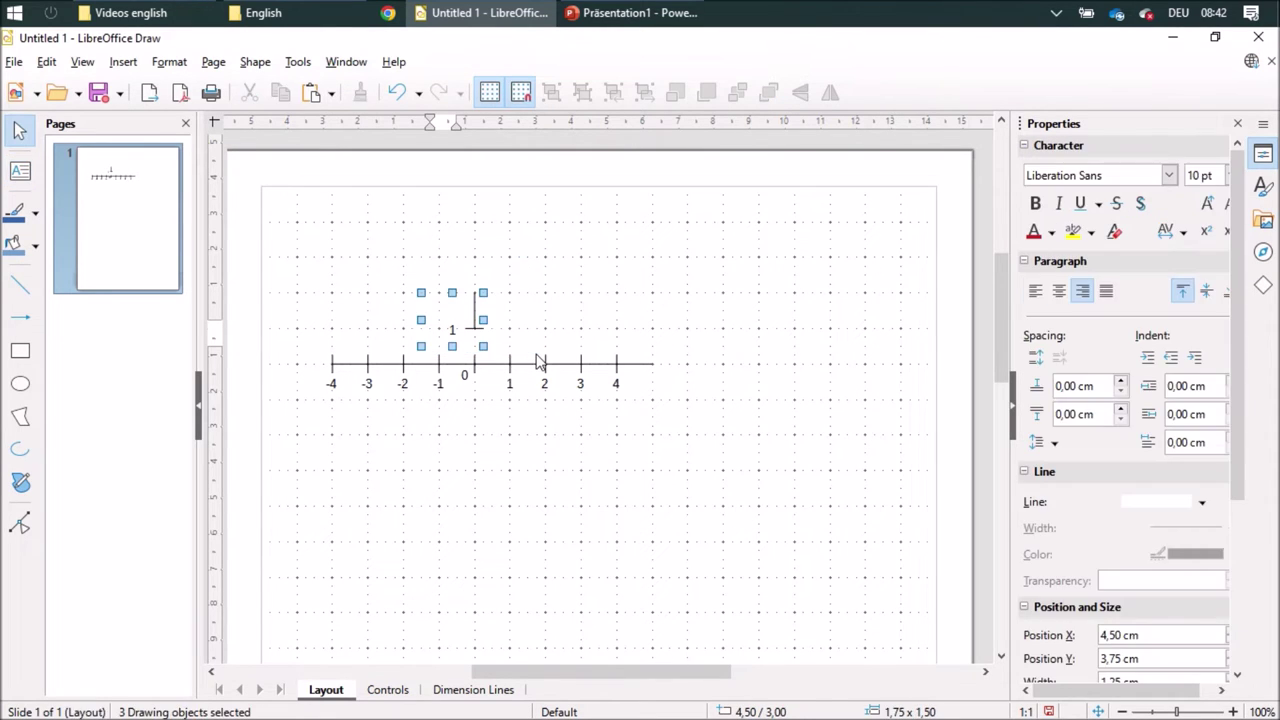
Group the 1 label with its tick and segment, copy it up the axis, and relabel one copy 2.
{"action": "left_click", "coordinate": [551, 92]}
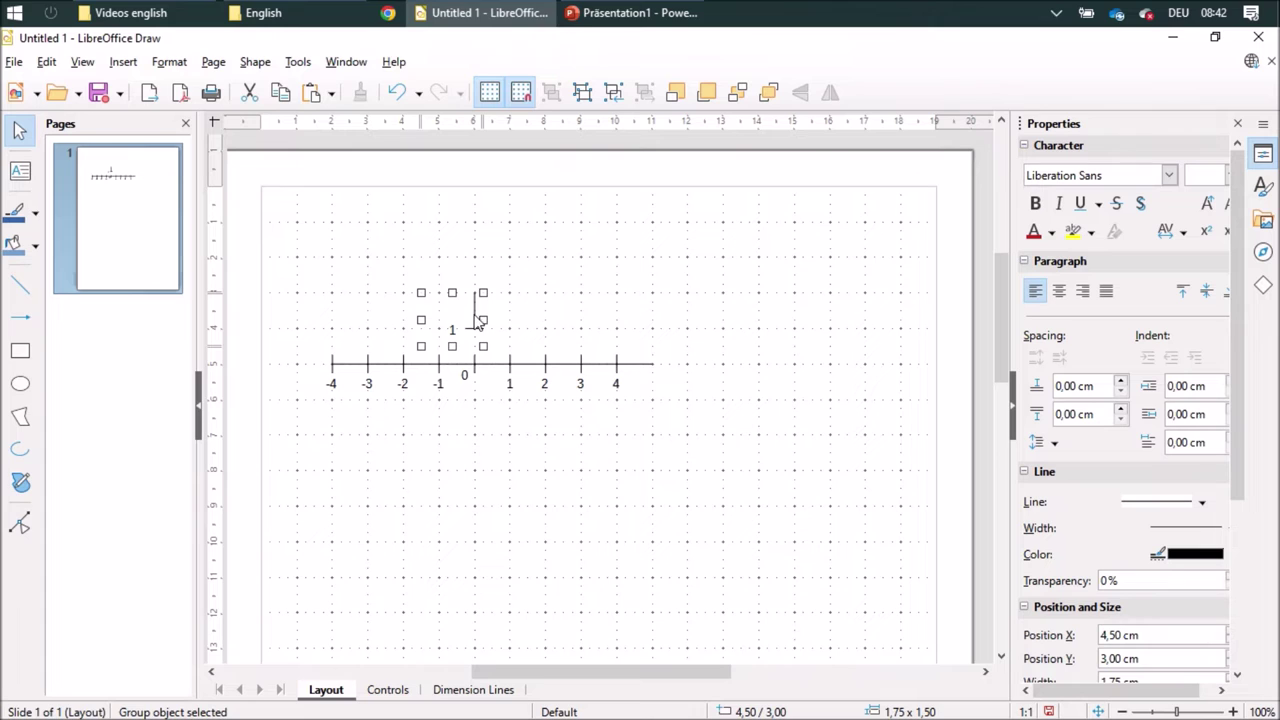
{"action": "left_click_drag", "start_coordinate": [479, 320], "coordinate": [474, 222]}
{"action": "left_click", "coordinate": [589, 297]}
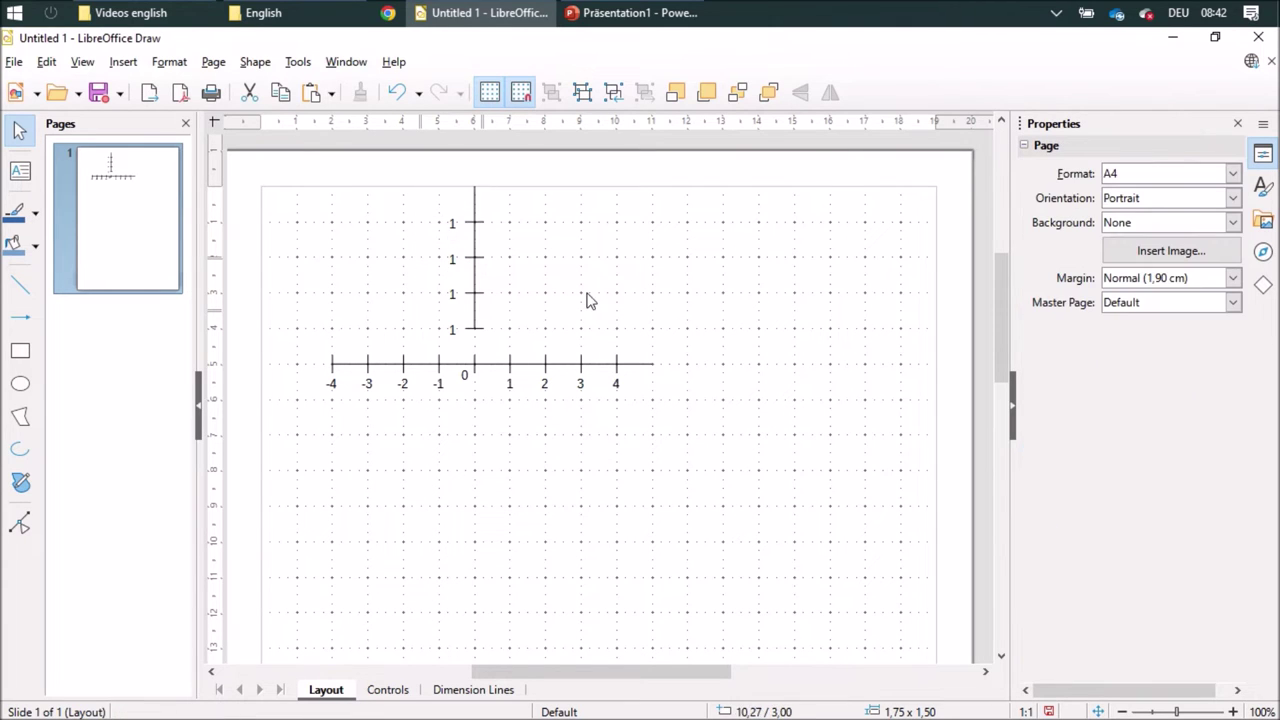
{"action": "double_click", "coordinate": [452, 294]}
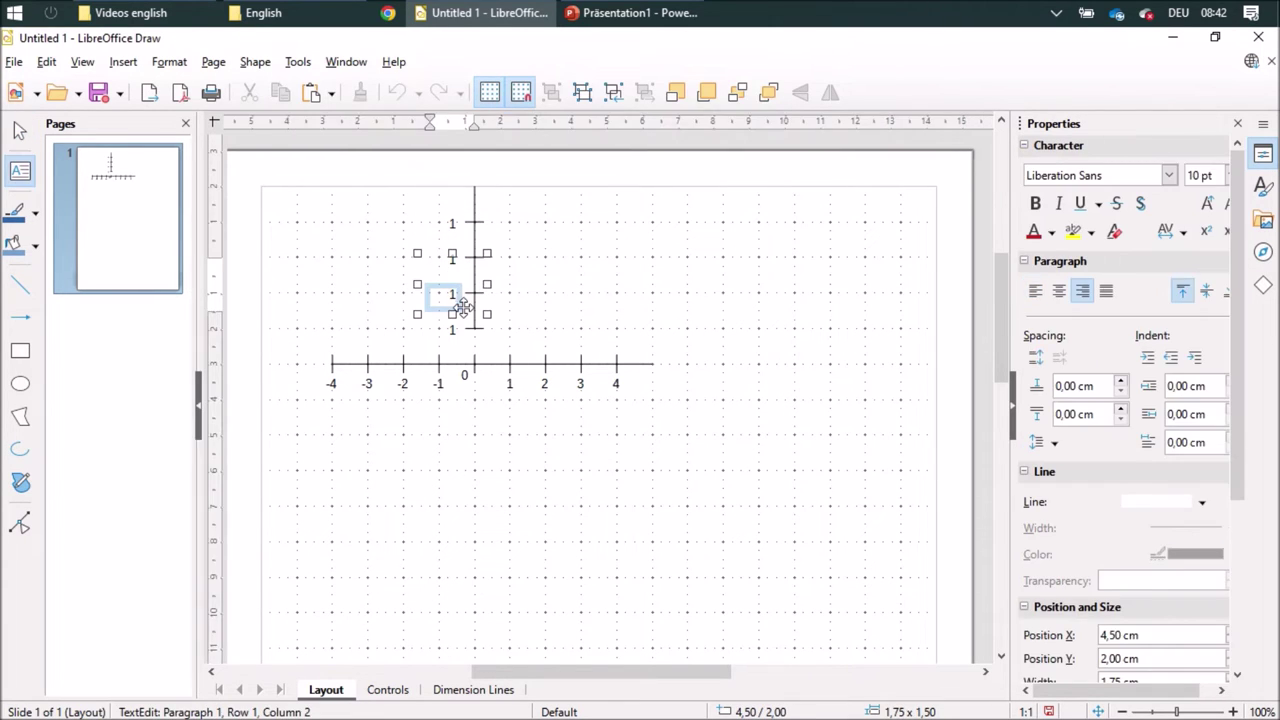
{"action": "type", "text": "2"}
Relabel the upper copies 4 and 3, and copy the 1 tick group below the horizontal axis.
{"action": "left_click", "coordinate": [455, 222]}
{"action": "double_click", "coordinate": [455, 222]}
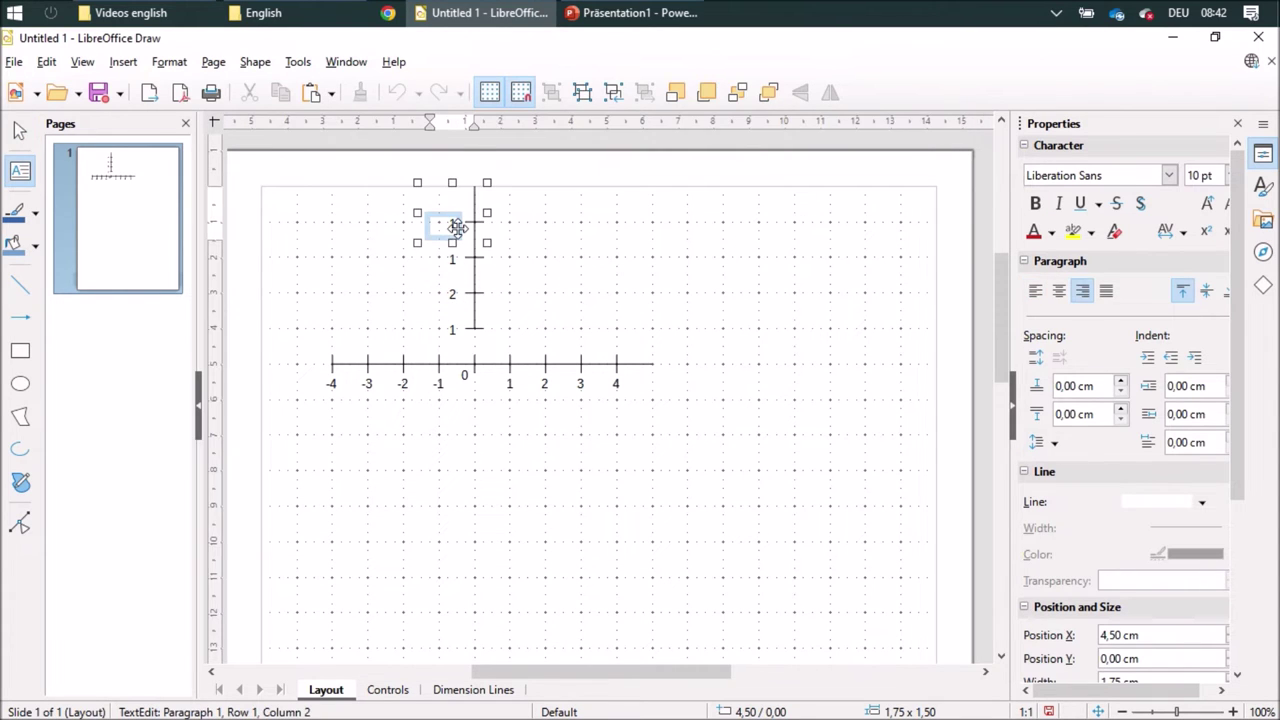
{"action": "type", "text": "4"}
{"action": "left_click", "coordinate": [448, 262]}
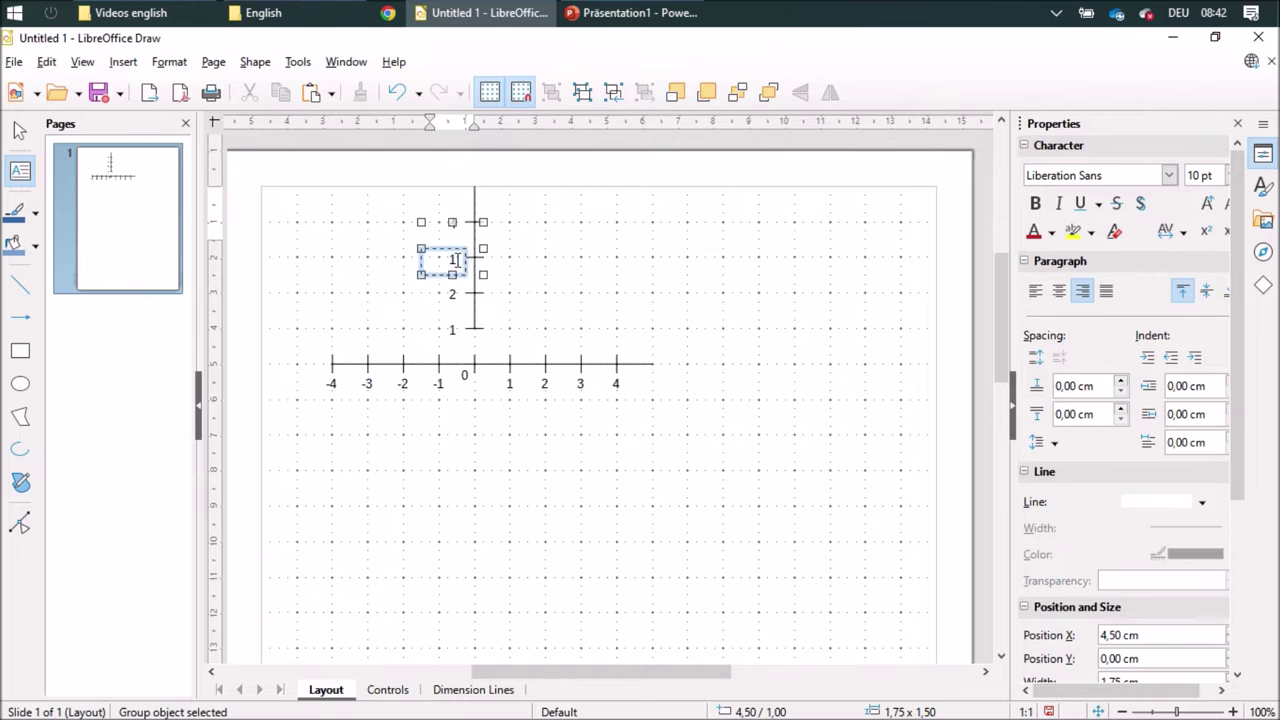
{"action": "double_click", "coordinate": [453, 262]}
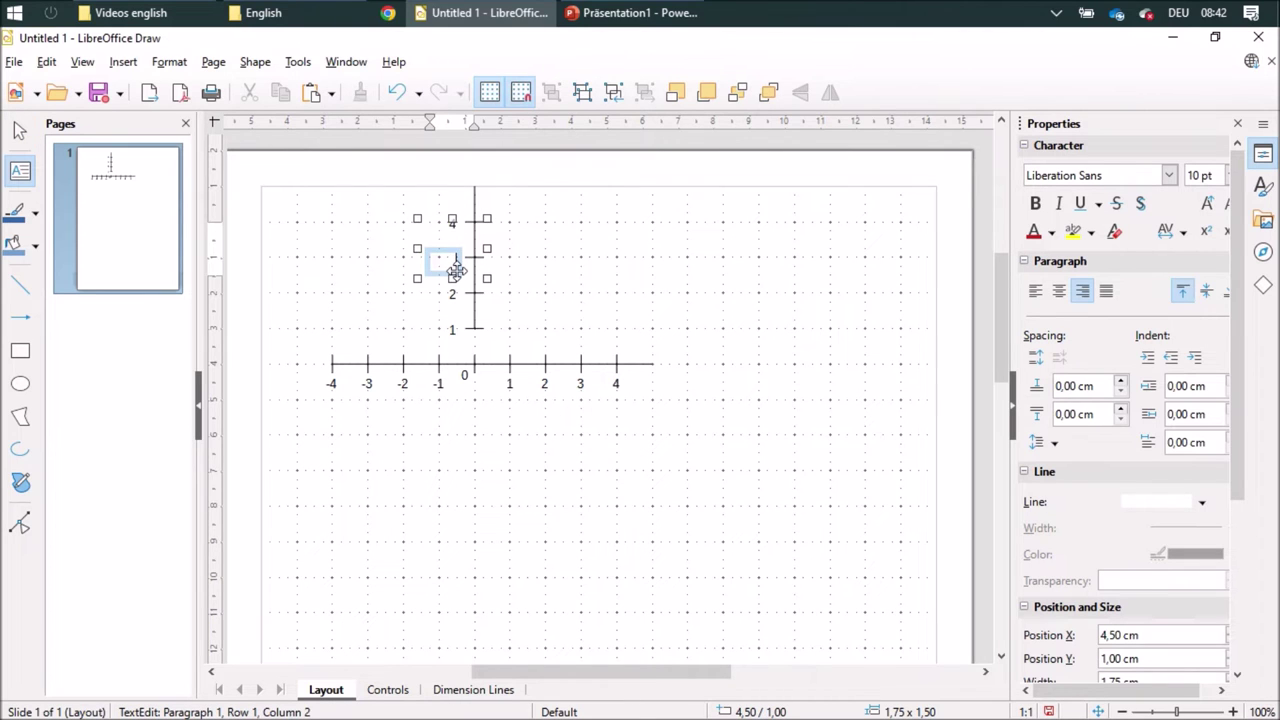
{"action": "left_click", "coordinate": [746, 317]}
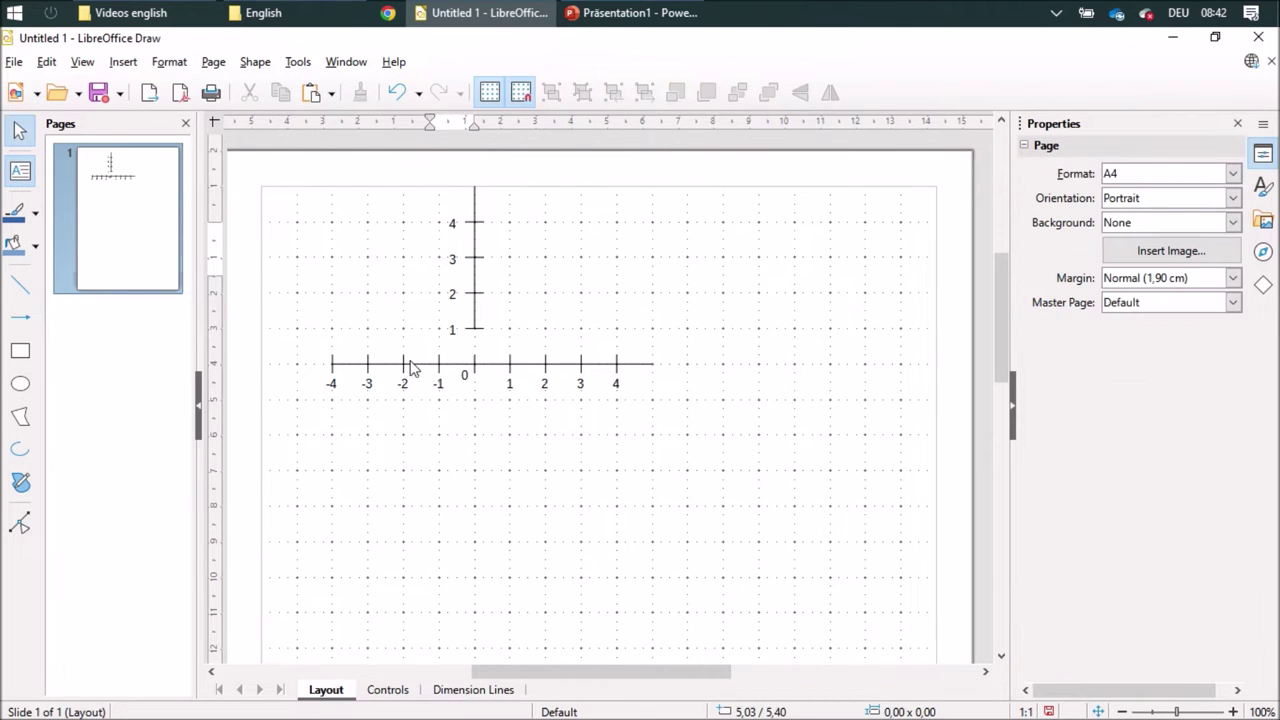
{"action": "left_click", "coordinate": [474, 325]}
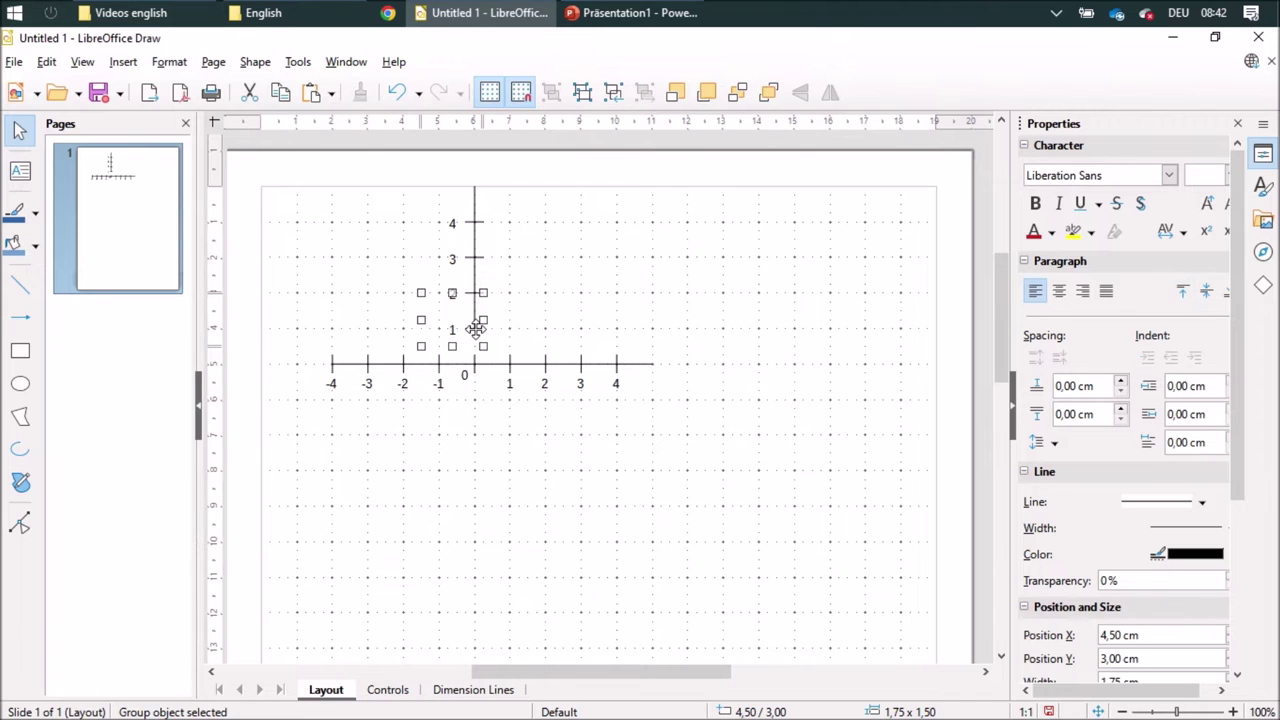
{"action": "left_click_drag", "start_coordinate": [474, 328], "coordinate": [473, 399]}
Copy tick labels down the lower y-axis and edit them to read -2, -3 and -4.
{"action": "double_click", "coordinate": [455, 403]}
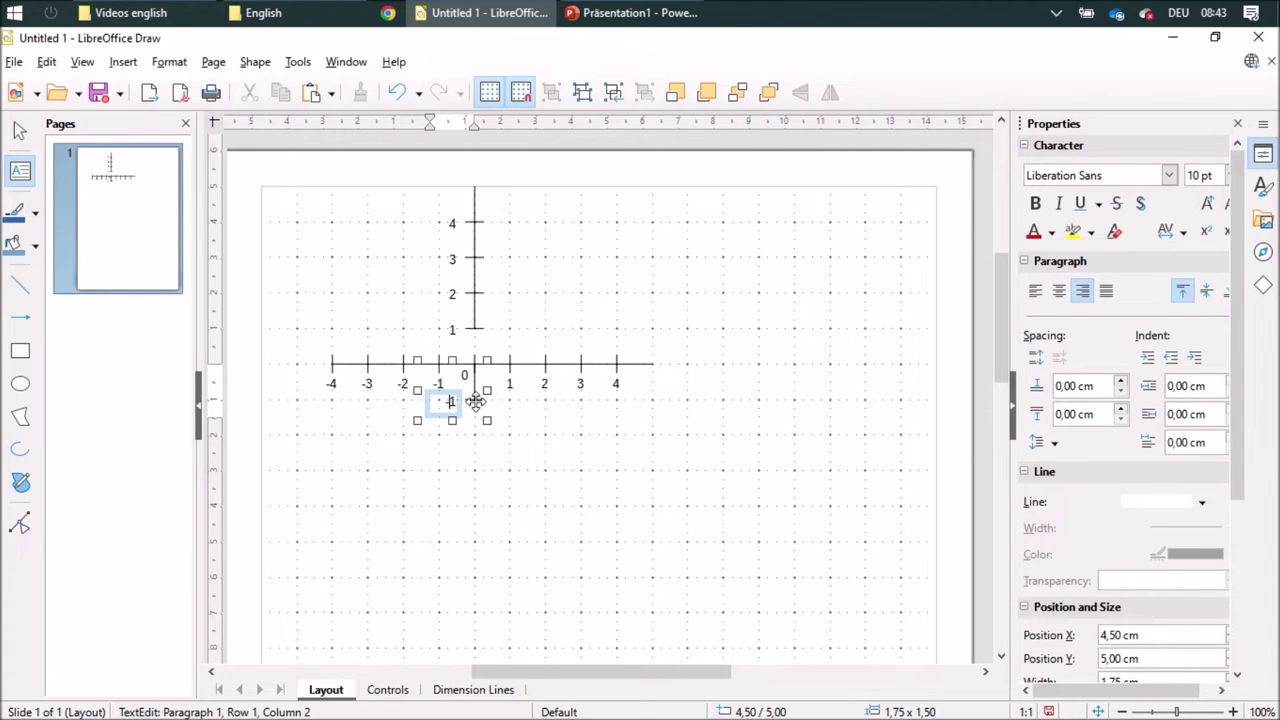
{"action": "left_click_drag", "start_coordinate": [477, 400], "coordinate": [479, 450]}
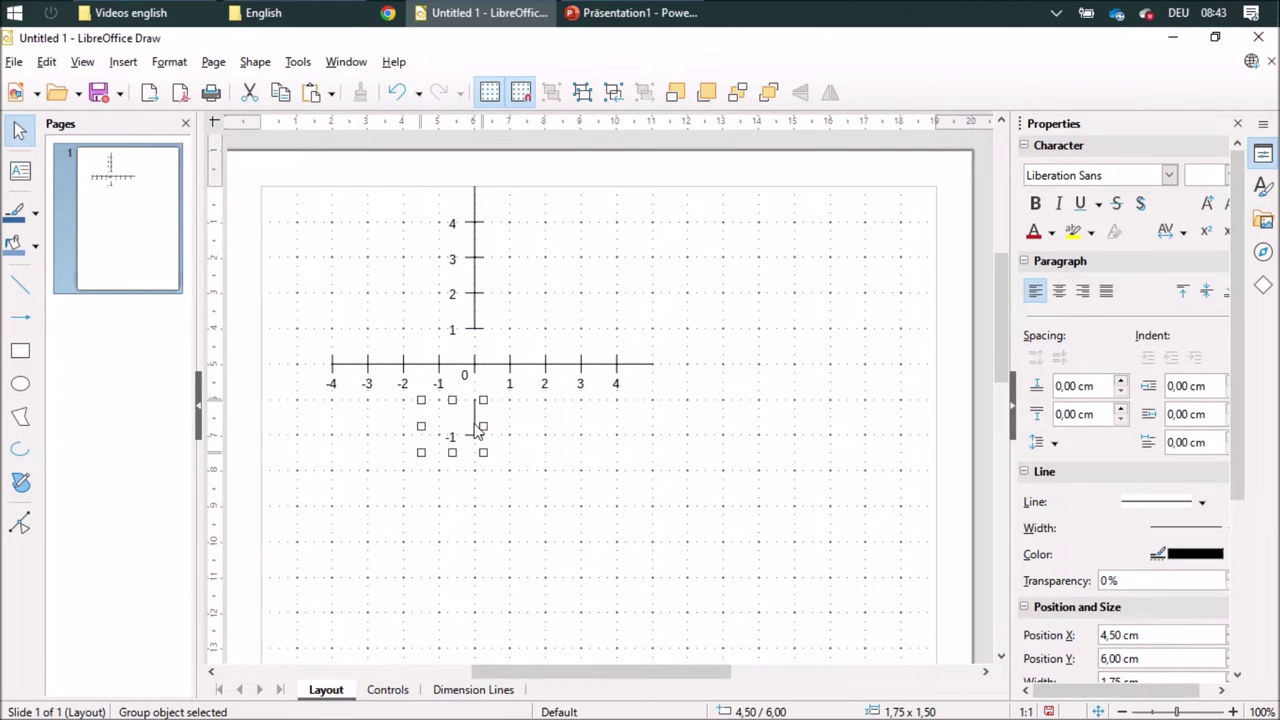
{"action": "left_click_drag", "start_coordinate": [477, 429], "coordinate": [477, 392]}
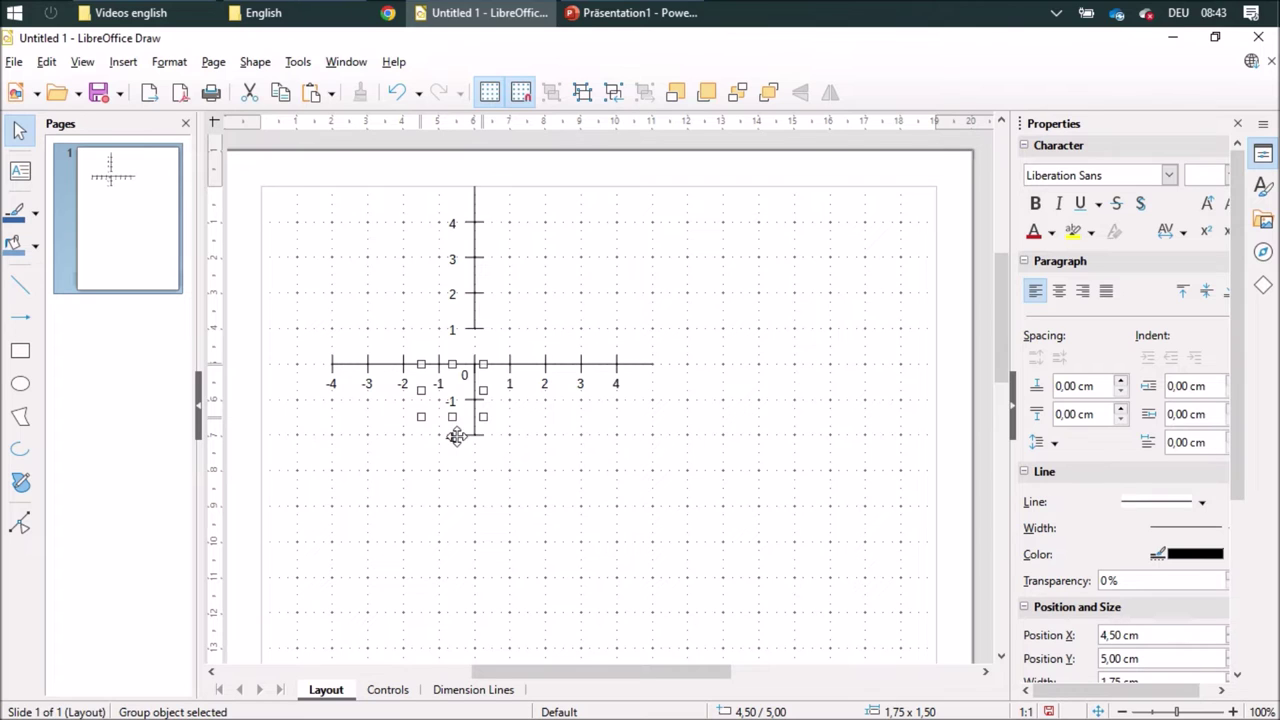
{"action": "left_click", "coordinate": [455, 437]}
{"action": "double_click", "coordinate": [455, 437]}
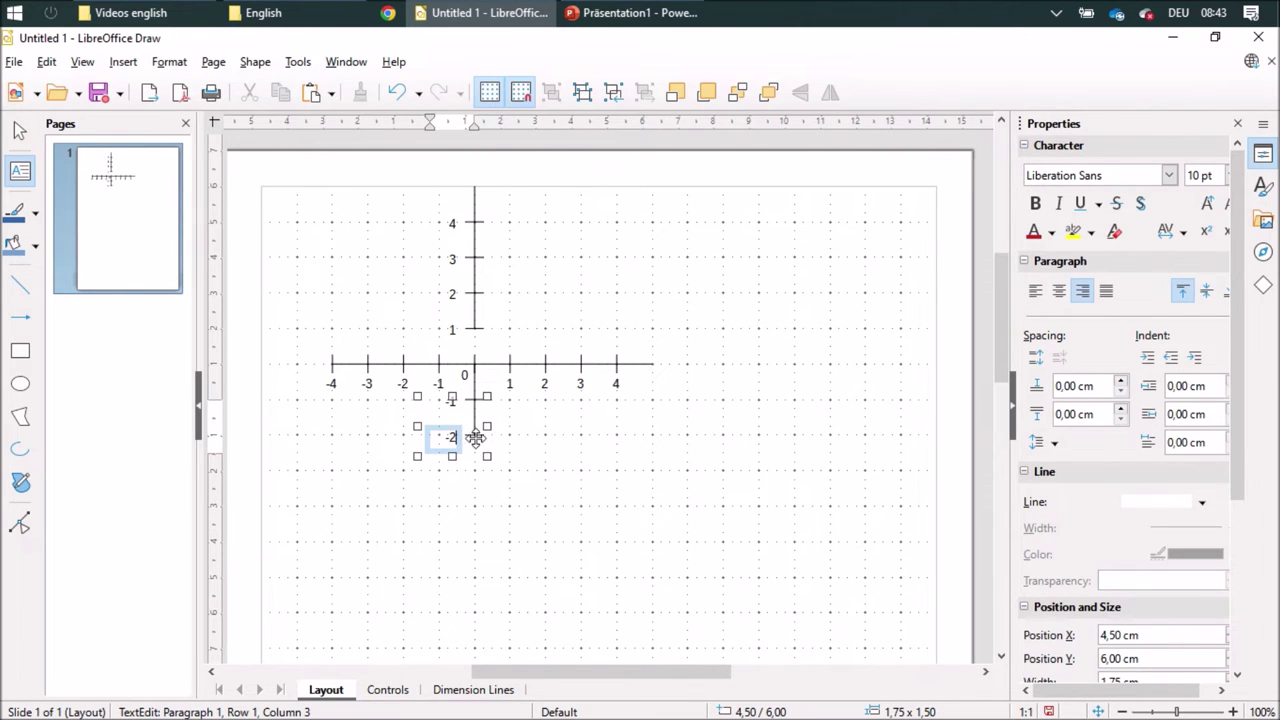
{"action": "left_click_drag", "start_coordinate": [475, 437], "coordinate": [455, 467]}
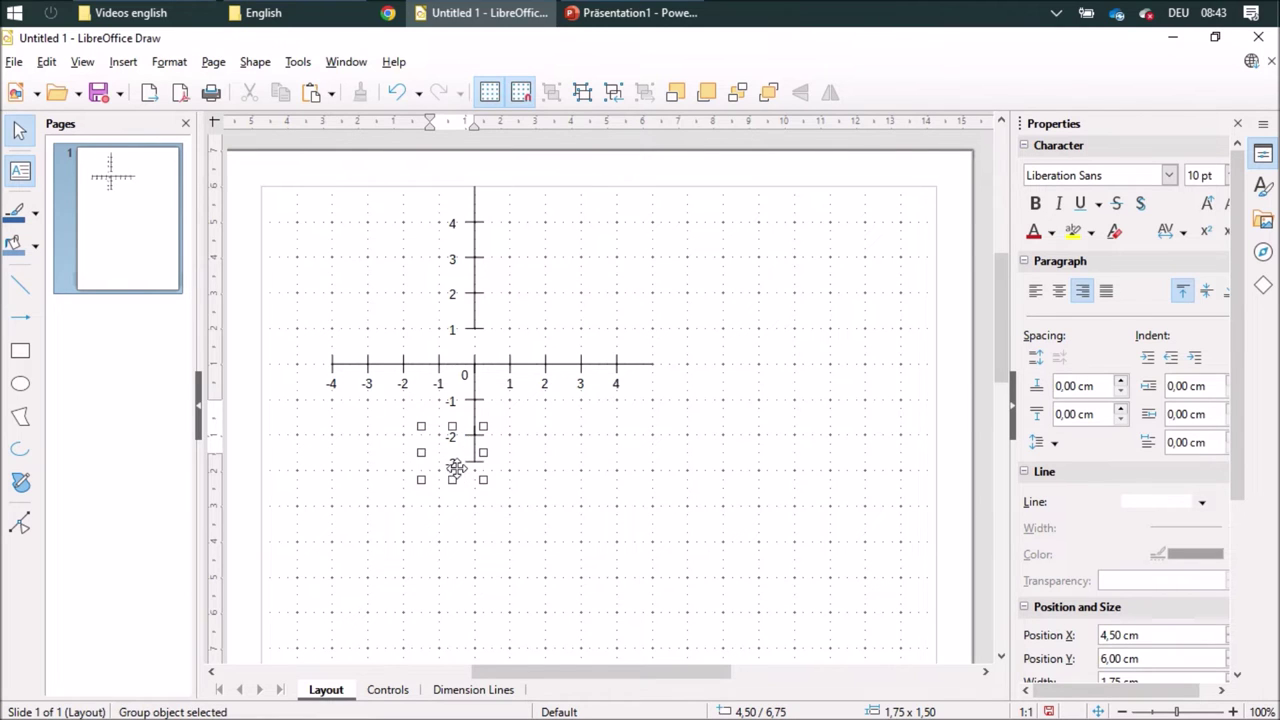
{"action": "double_click", "coordinate": [448, 463]}
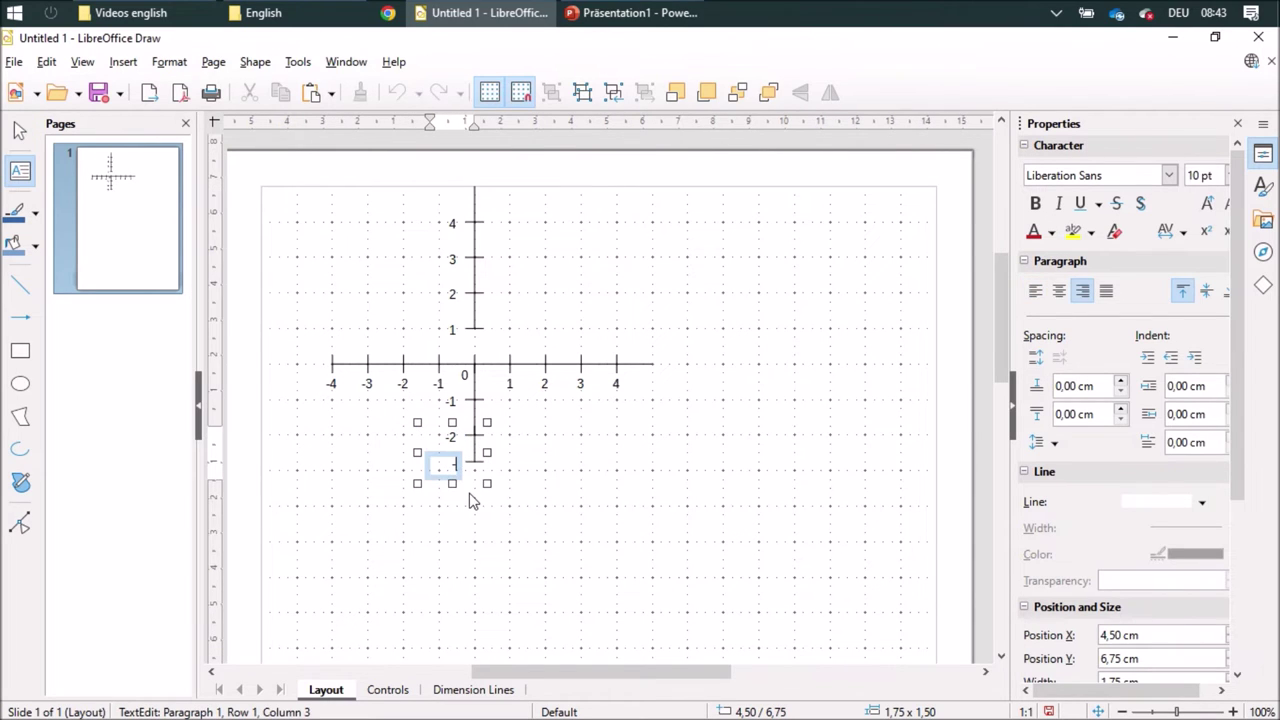
{"action": "left_click_drag", "start_coordinate": [474, 458], "coordinate": [476, 503]}
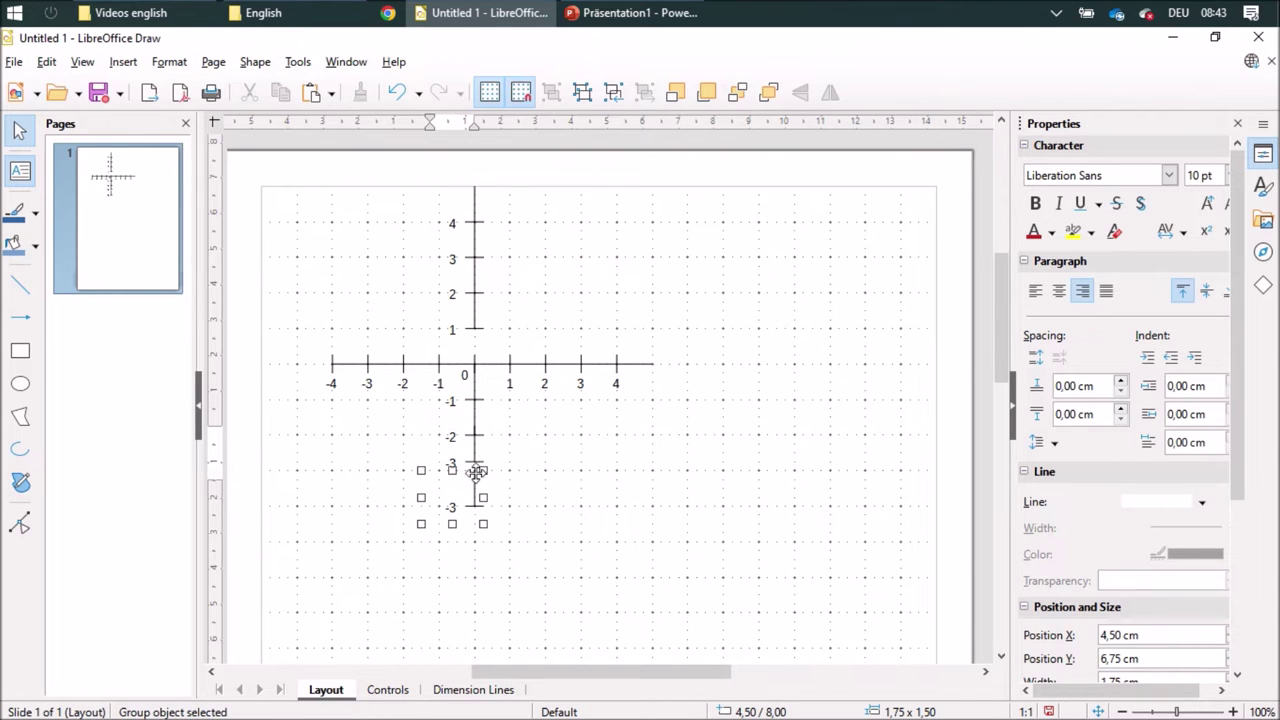
{"action": "key", "text": "Down"}
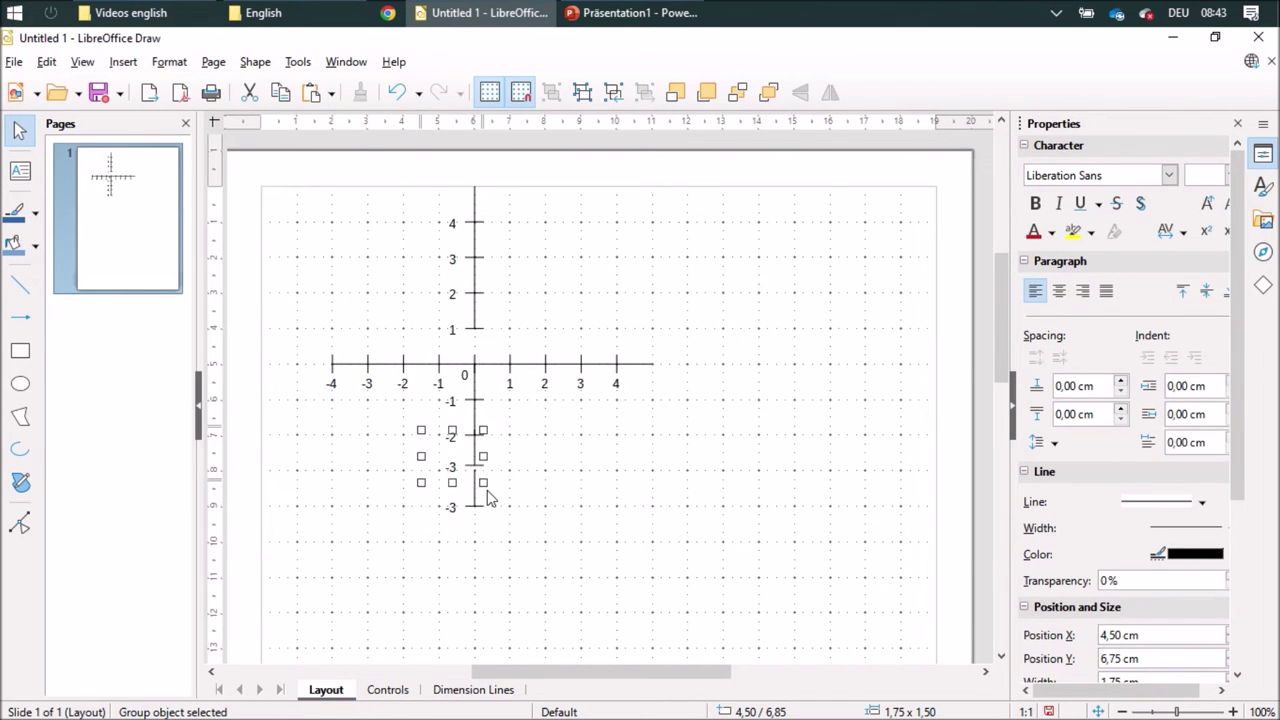
{"action": "double_click", "coordinate": [454, 510]}
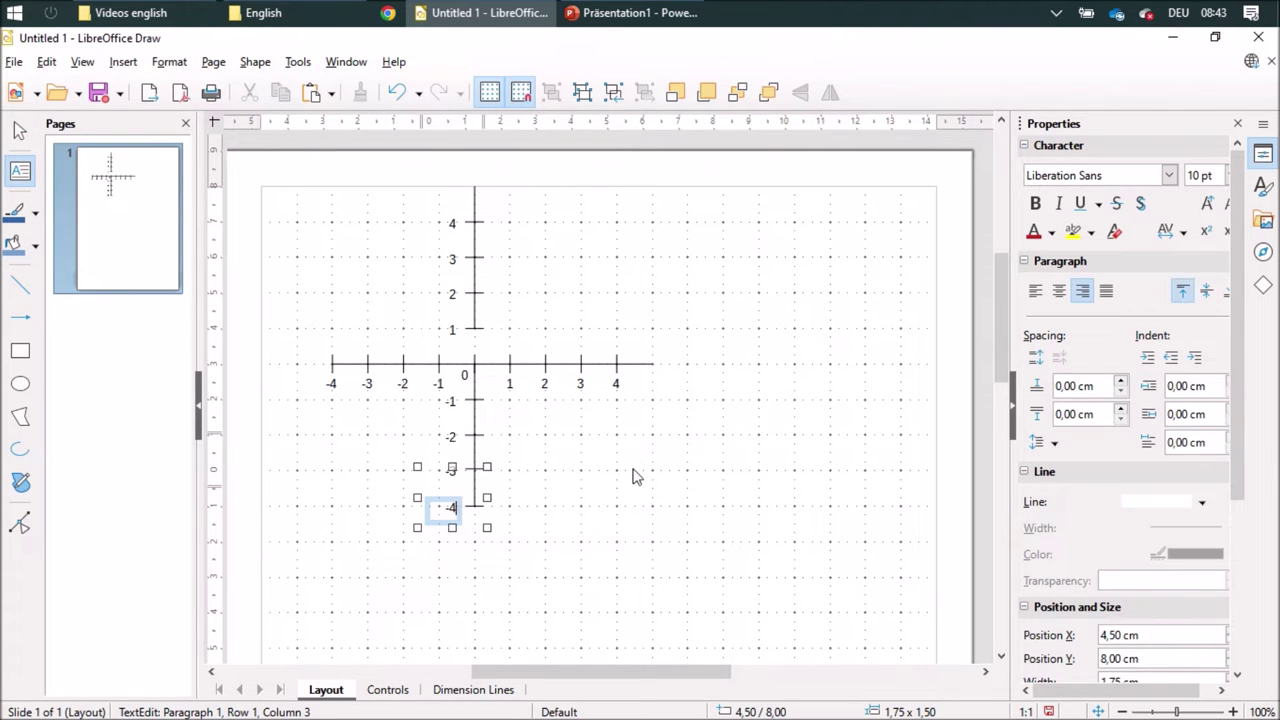
{"action": "left_click", "coordinate": [838, 474]}
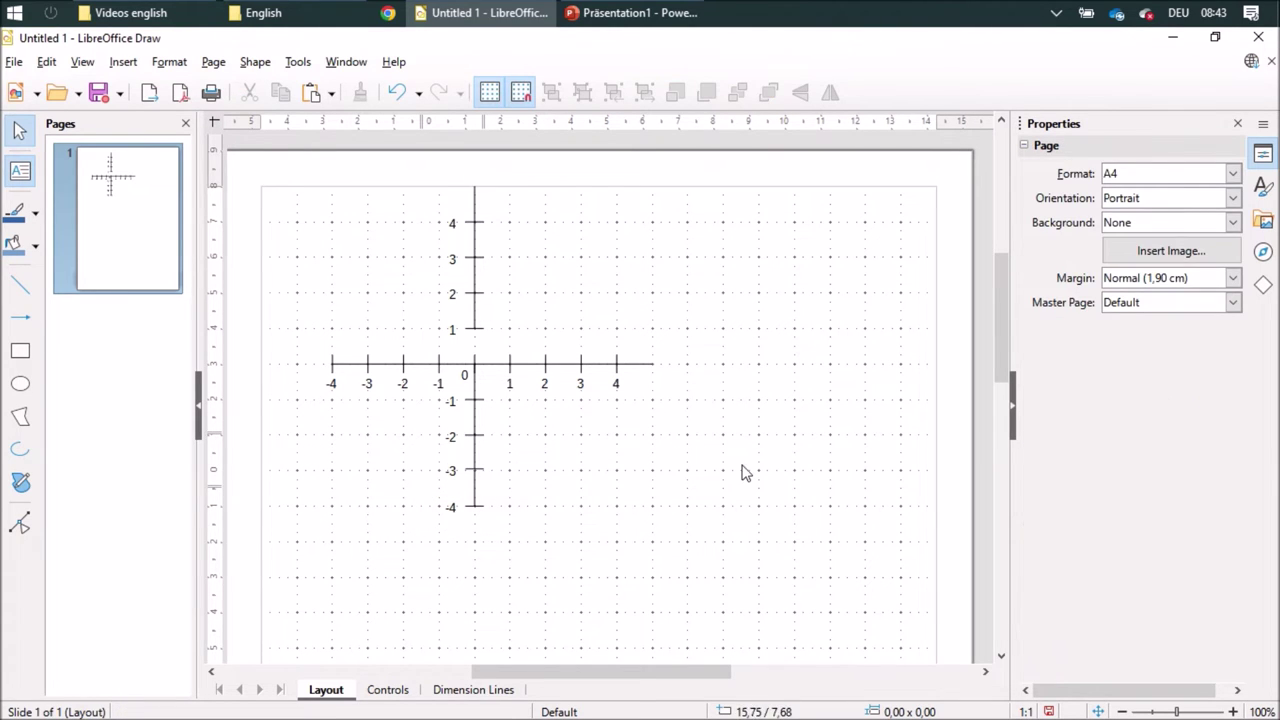
Draw the missing y-axis line segment between 0 and 1.
{"action": "left_click", "coordinate": [20, 289]}
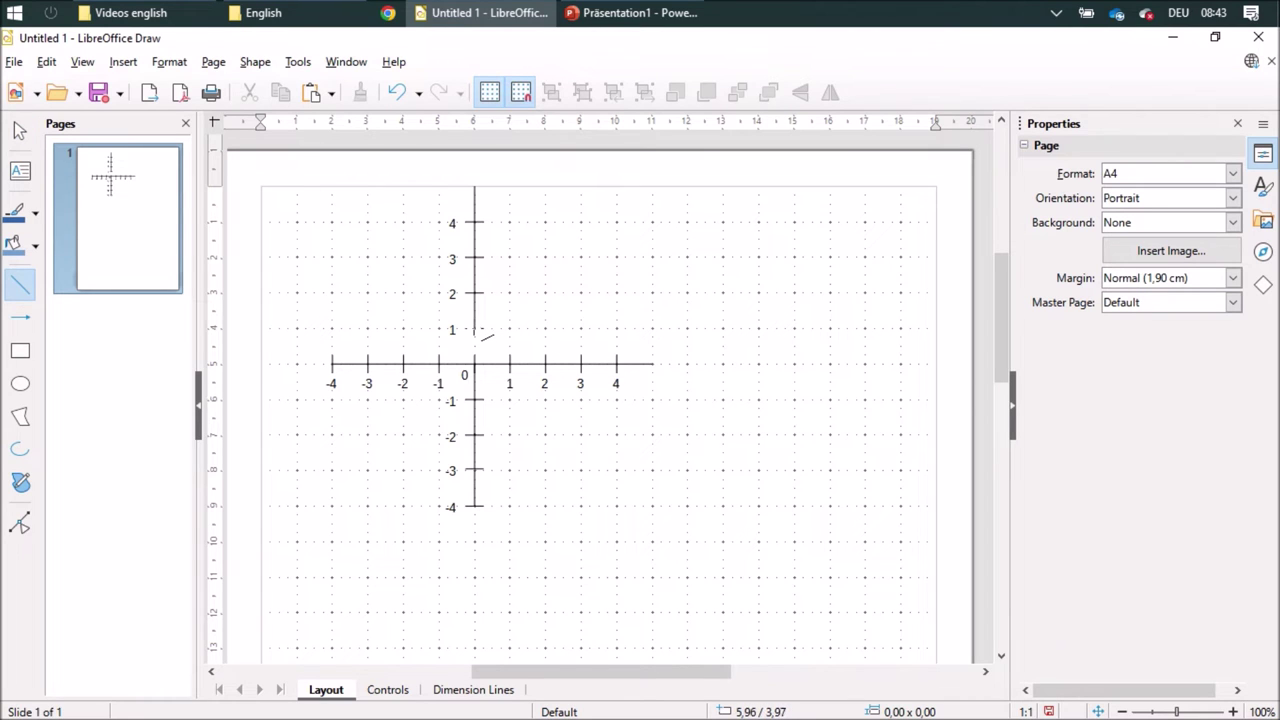
{"action": "left_click_drag", "start_coordinate": [476, 329], "coordinate": [475, 364]}
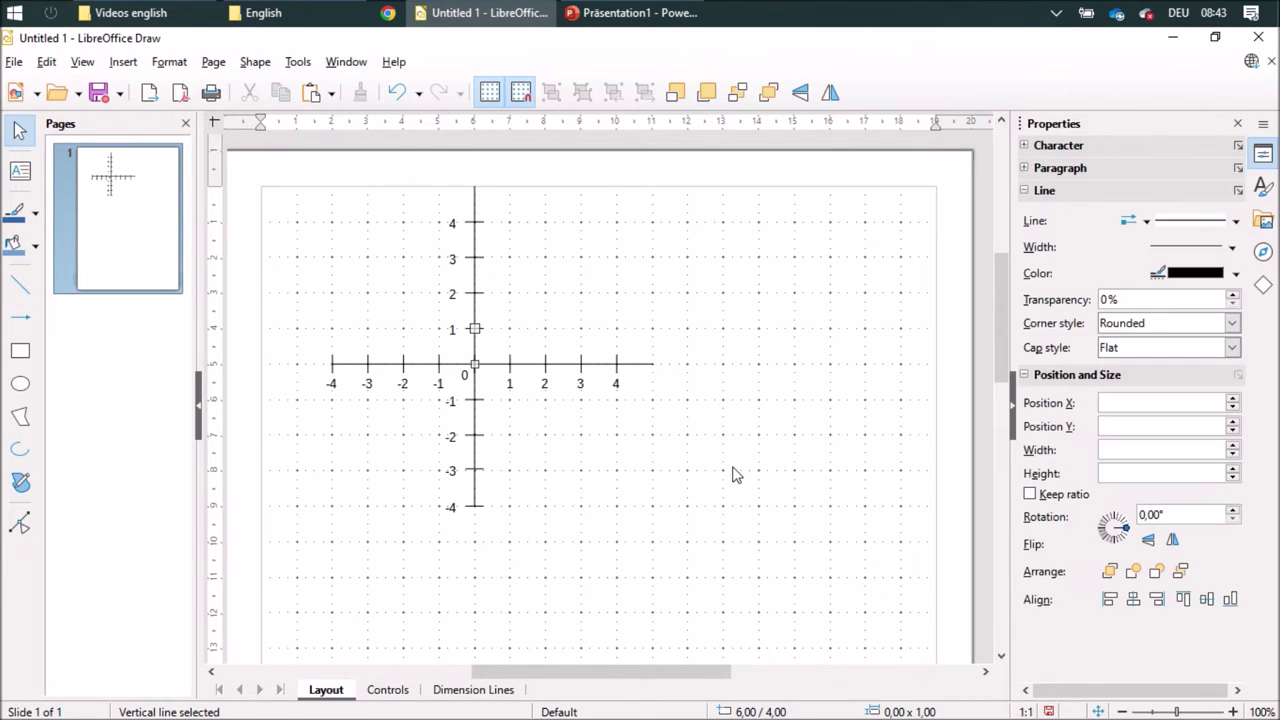
{"action": "left_click", "coordinate": [763, 469]}
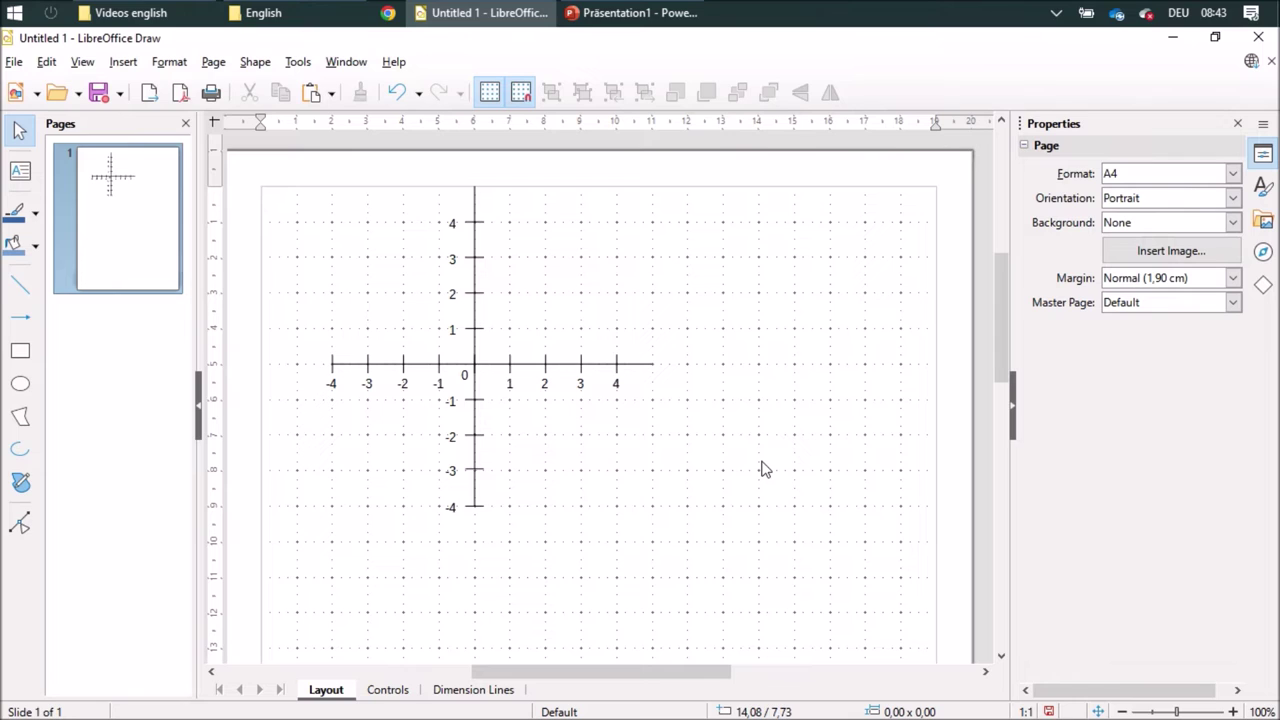
Add arrowheads extending the x-axis rightward and the y-axis upward, keeping a flat cap.
{"action": "left_click", "coordinate": [18, 320]}
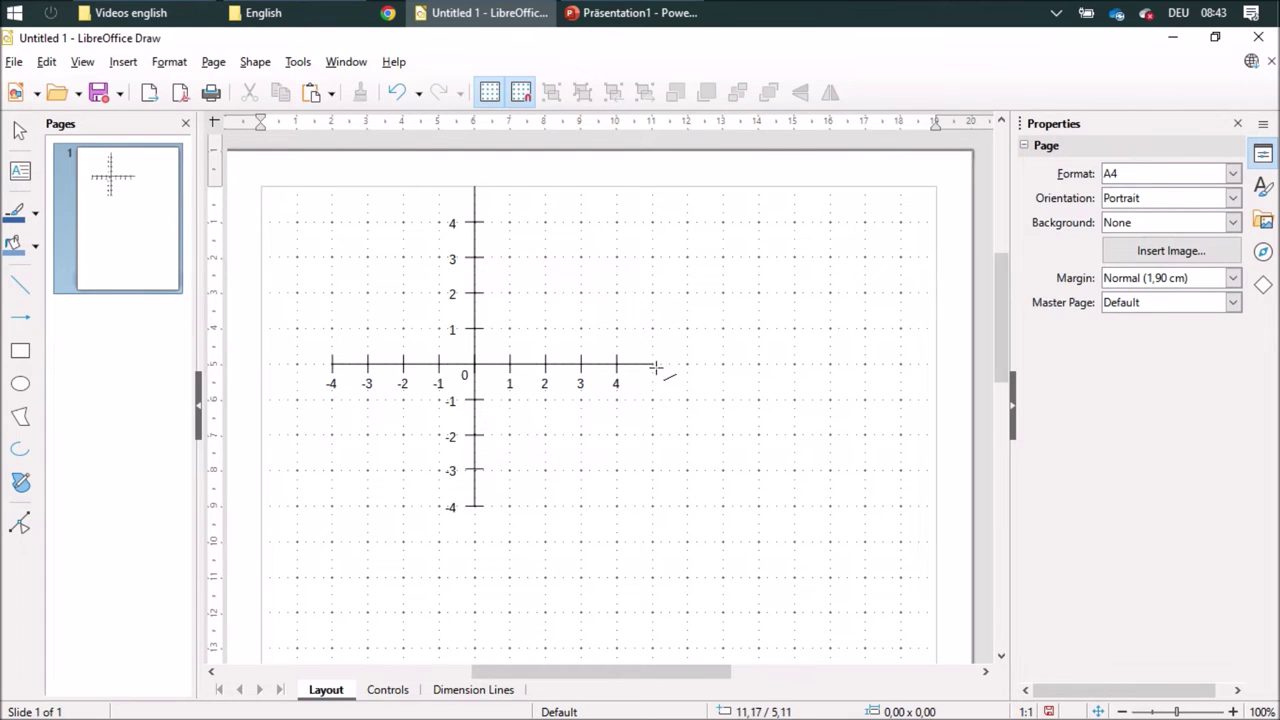
{"action": "left_click_drag", "start_coordinate": [650, 364], "coordinate": [661, 364]}
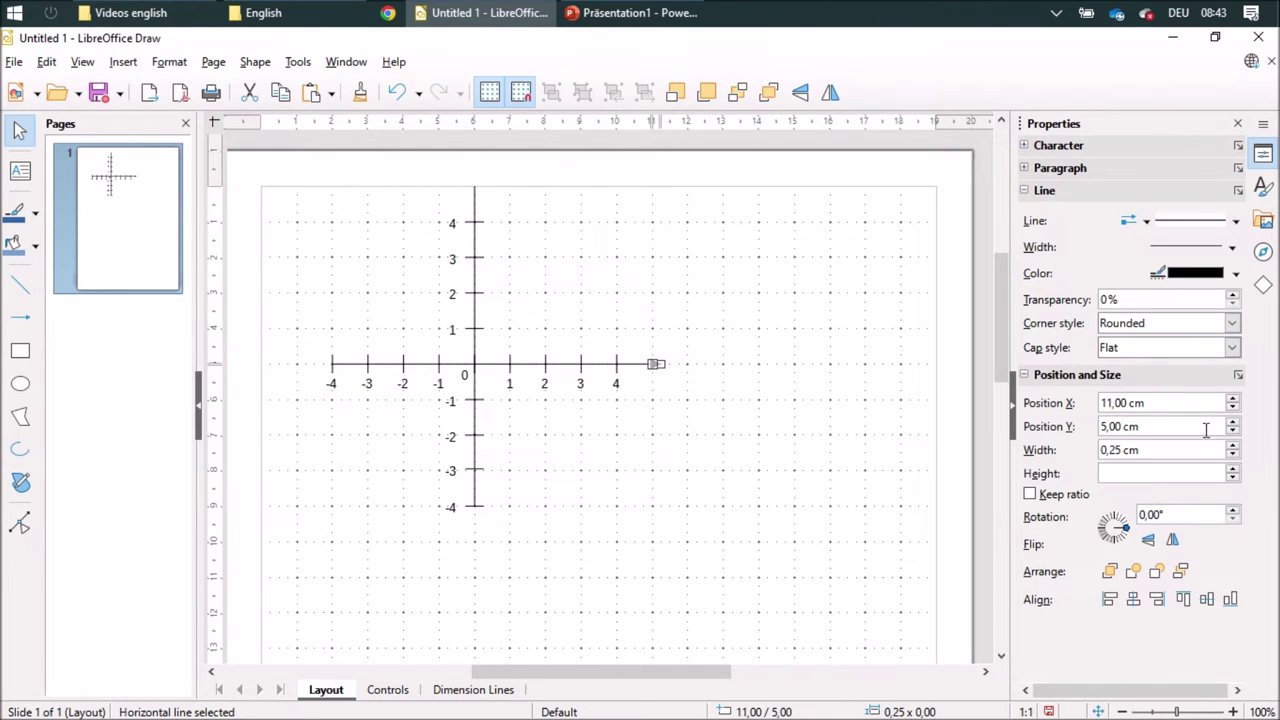
{"action": "left_click", "coordinate": [1235, 352]}
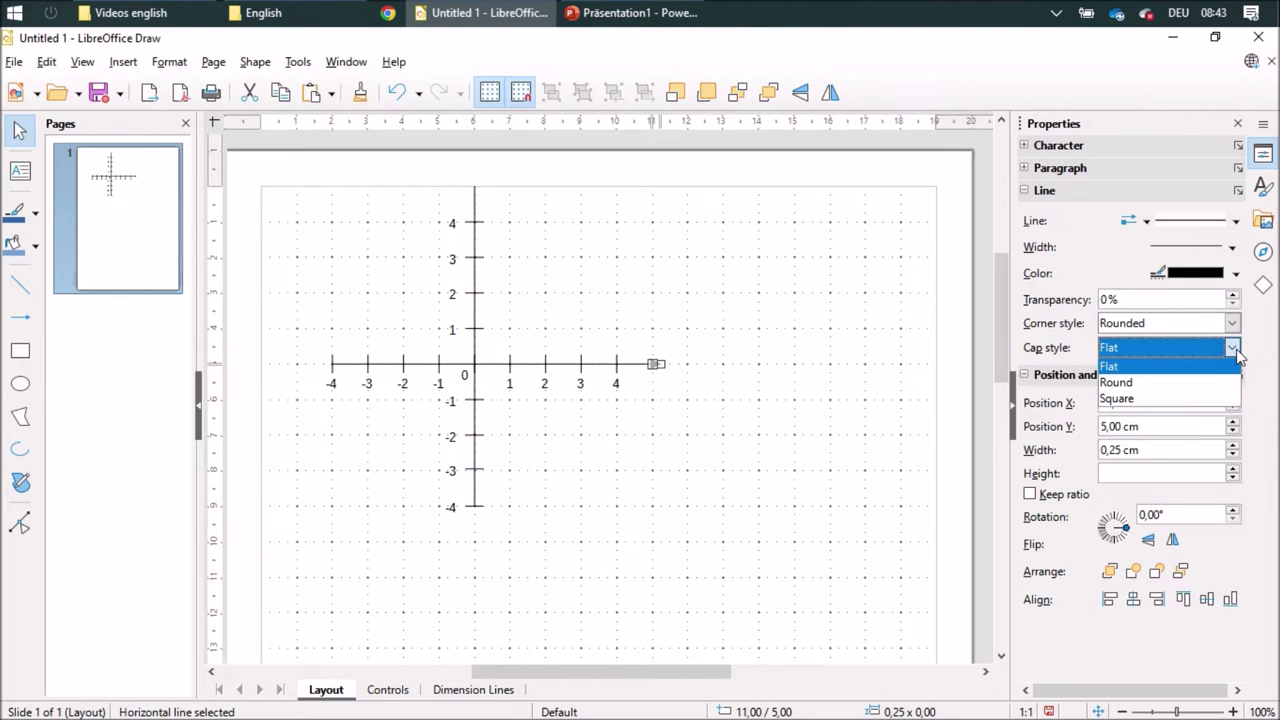
{"action": "left_click", "coordinate": [1235, 355]}
{"action": "left_click", "coordinate": [755, 415]}
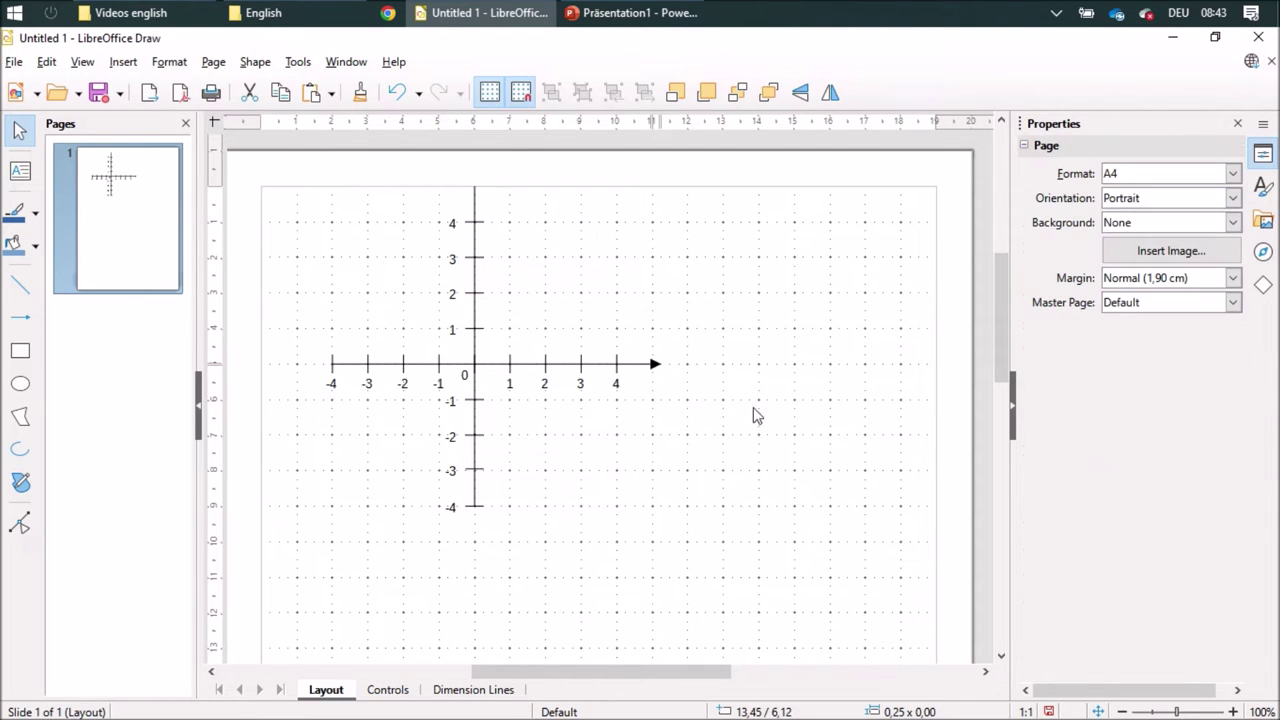
{"action": "left_click", "coordinate": [20, 317]}
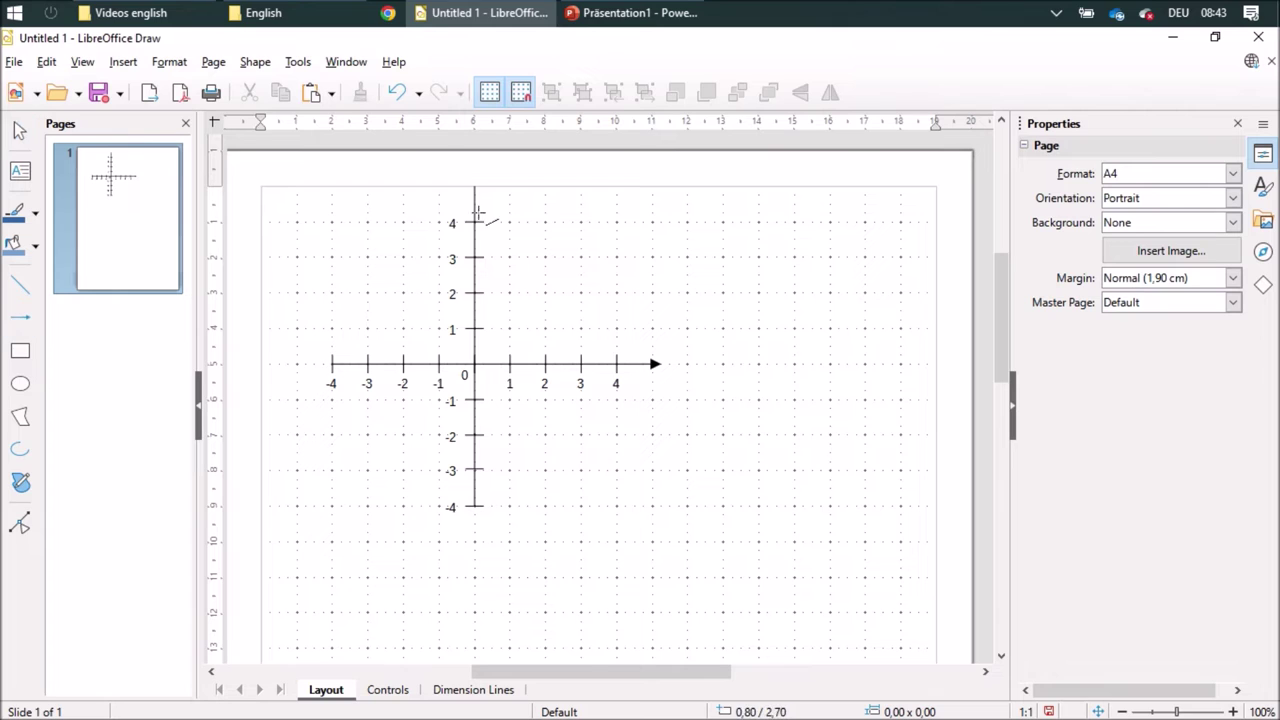
{"action": "left_click_drag", "start_coordinate": [475, 198], "coordinate": [474, 181]}
{"action": "left_click", "coordinate": [770, 300]}
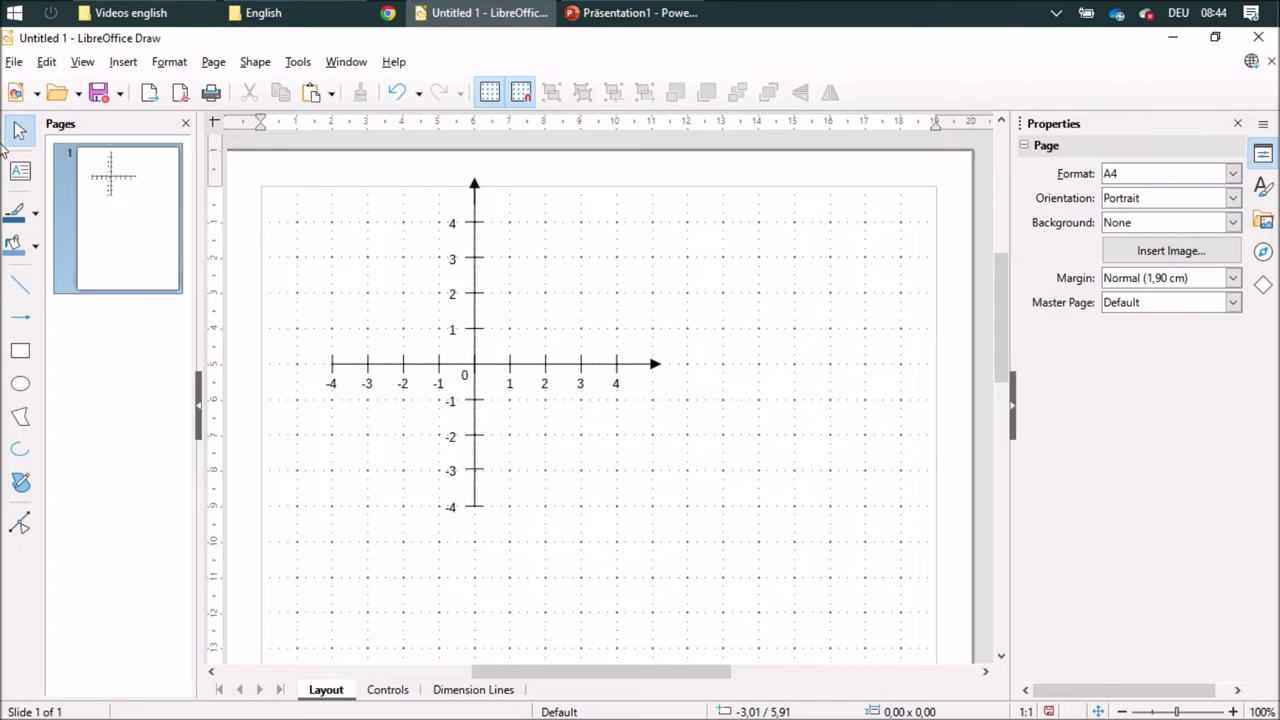
Extend the x-axis and y-axis one unit past -4 with short lines.
{"action": "left_click", "coordinate": [20, 284]}
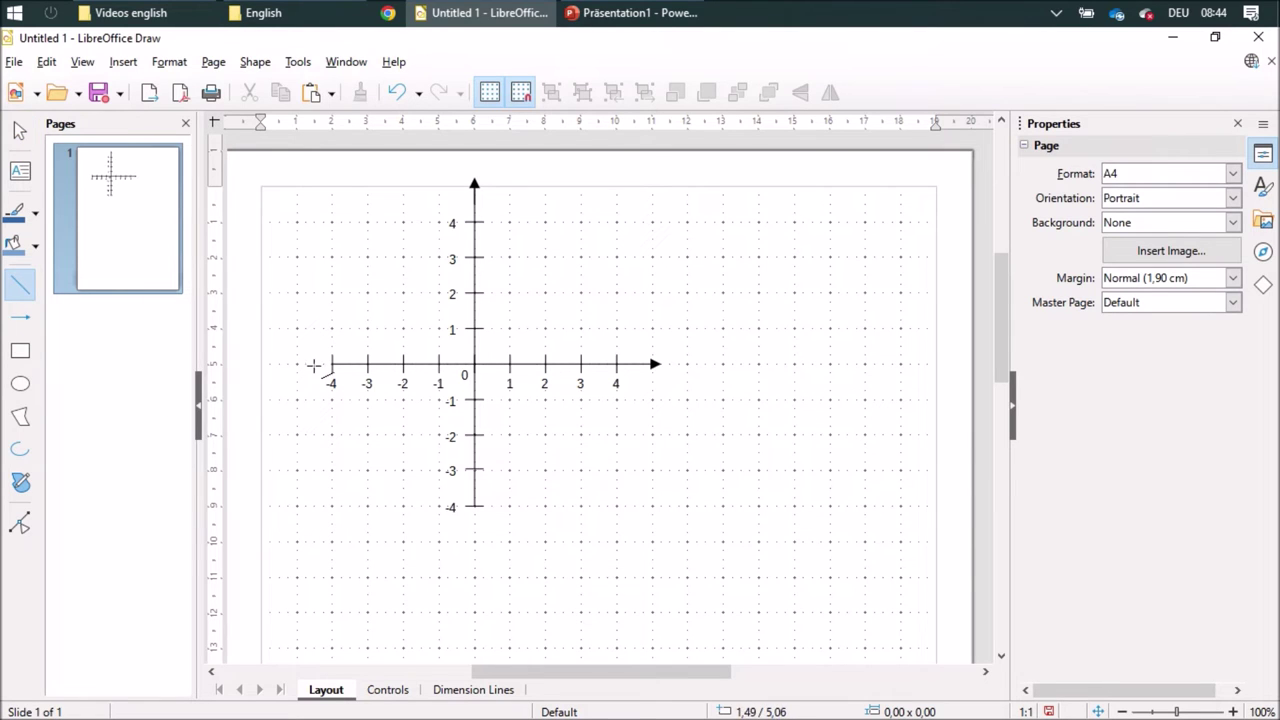
{"action": "left_click_drag", "start_coordinate": [297, 364], "coordinate": [332, 364]}
{"action": "left_click", "coordinate": [20, 284]}
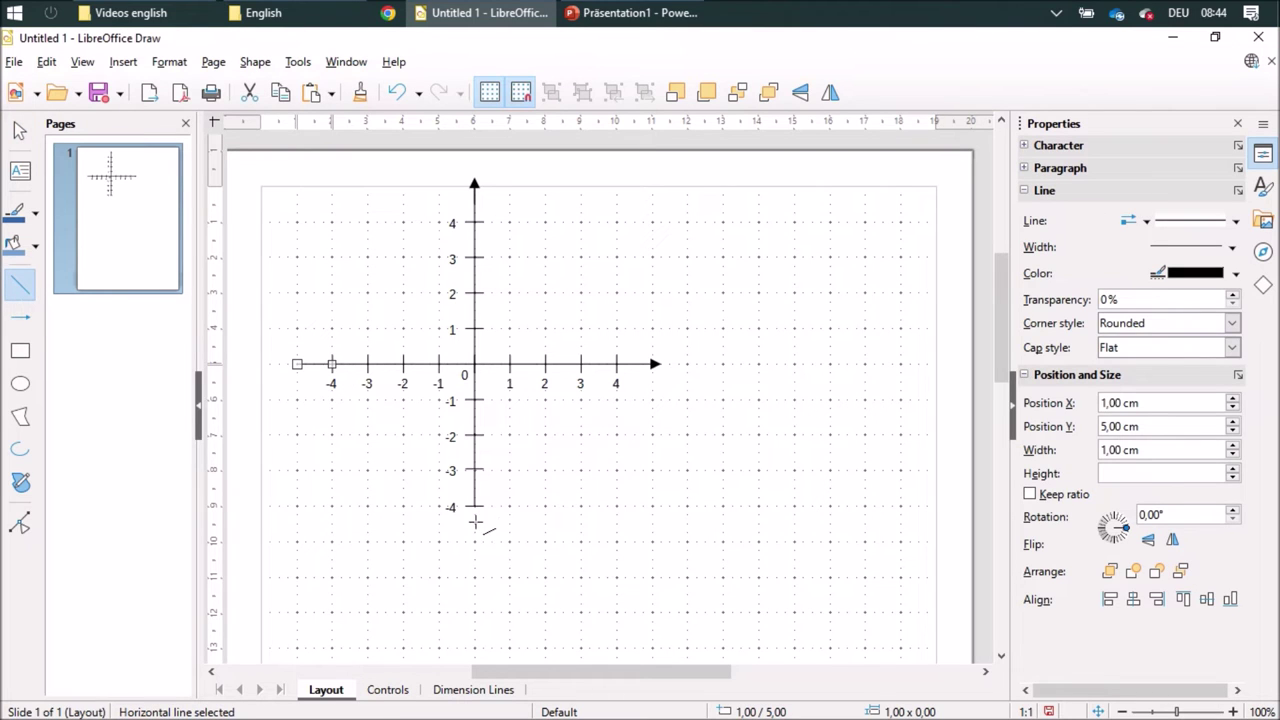
{"action": "left_click_drag", "start_coordinate": [474, 508], "coordinate": [474, 542]}
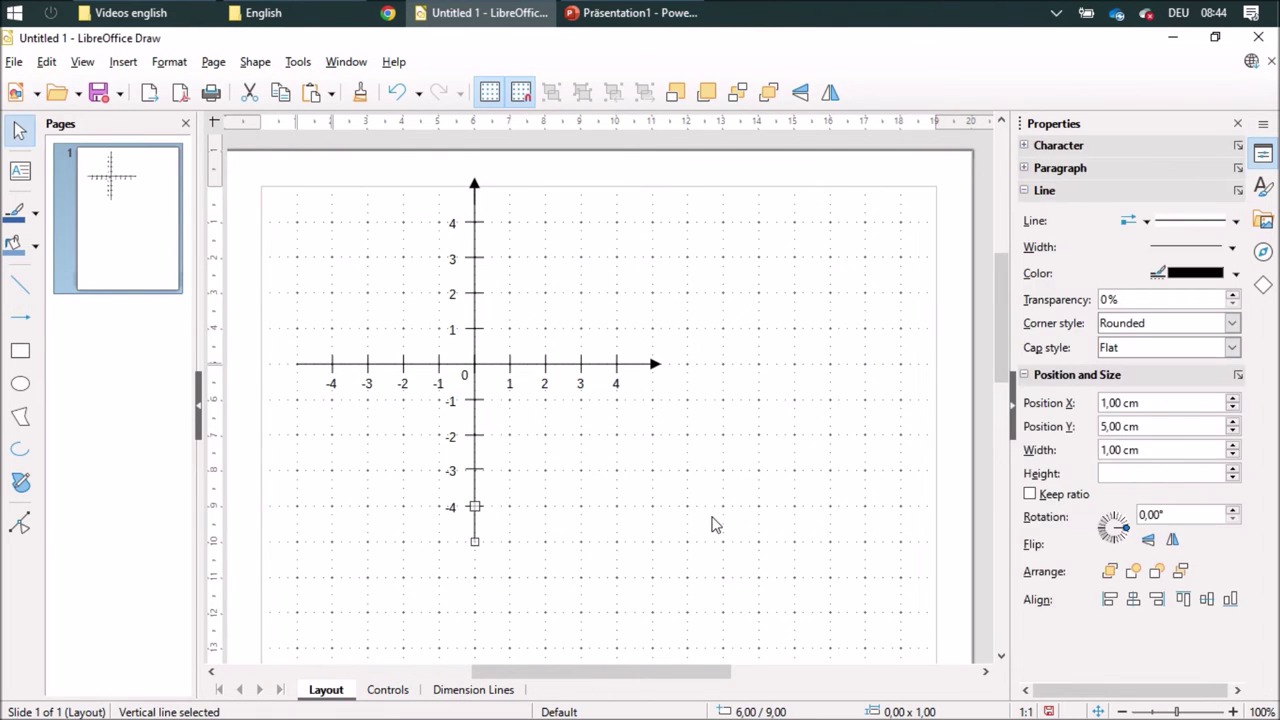
{"action": "left_click", "coordinate": [714, 525]}
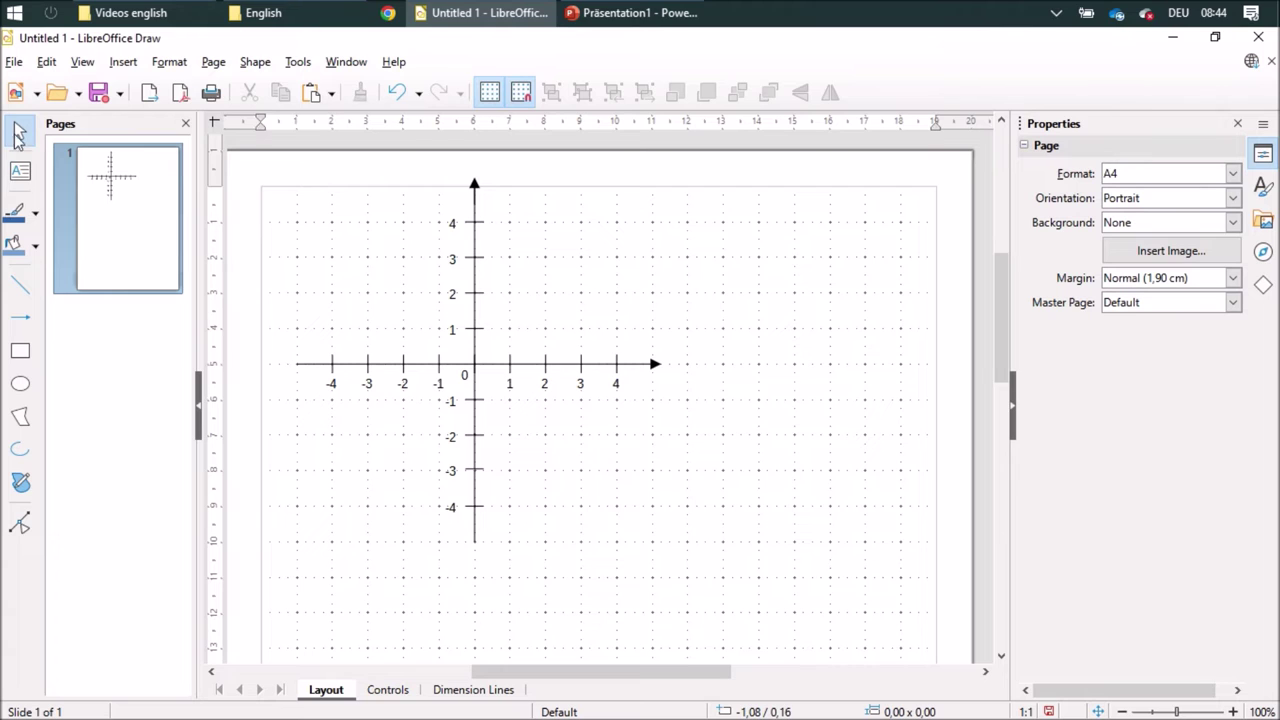
Group all 24 axis objects and move the group to 4,00 cm by 3,80 cm.
{"action": "mouse_move", "coordinate": [248, 160]}
{"action": "left_mouse_down"}
{"action": "mouse_move", "coordinate": [669, 469]}
{"action": "mouse_move", "coordinate": [780, 569]}
{"action": "mouse_move", "coordinate": [818, 630]}
{"action": "left_mouse_up"}
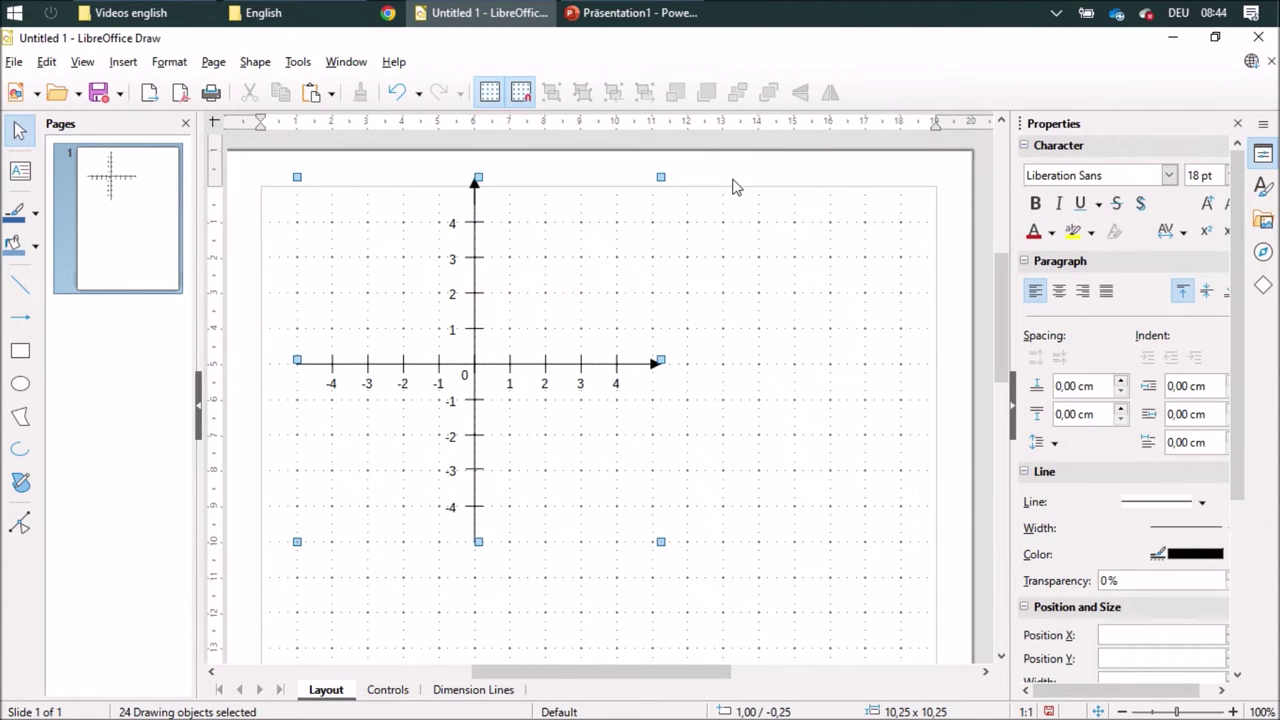
{"action": "left_click", "coordinate": [551, 93]}
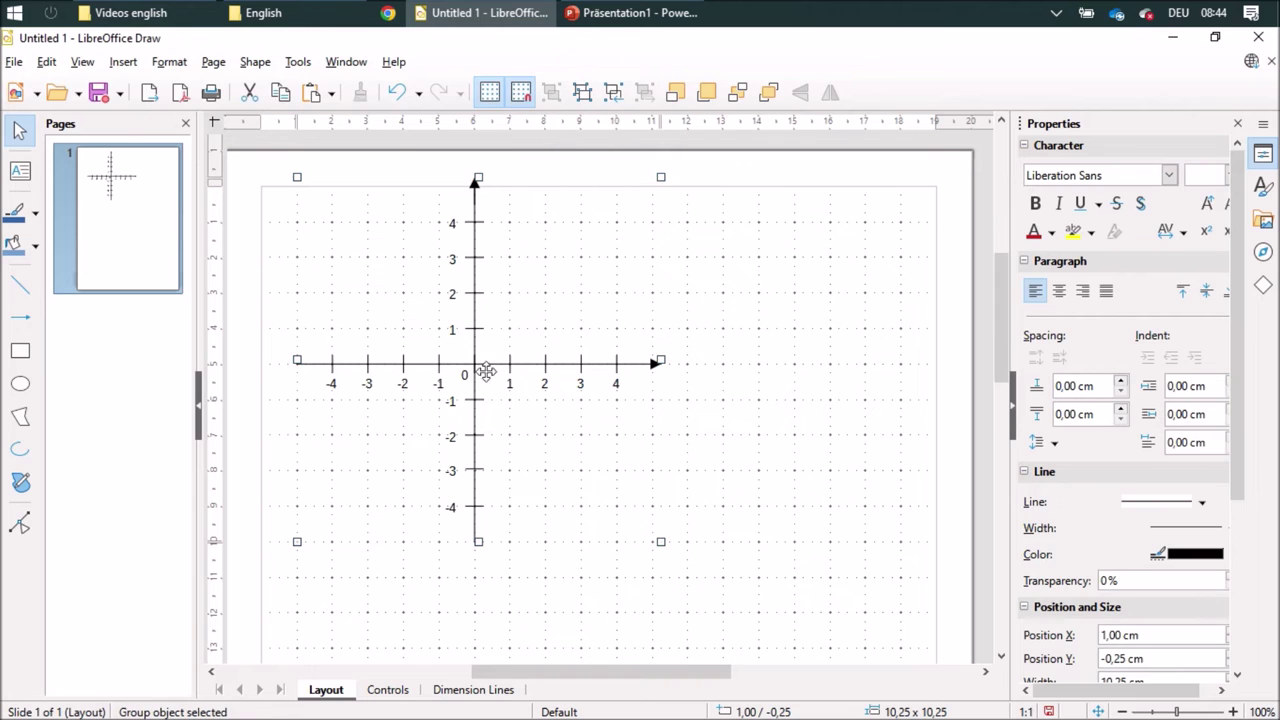
{"action": "left_click_drag", "start_coordinate": [479, 364], "coordinate": [588, 510]}
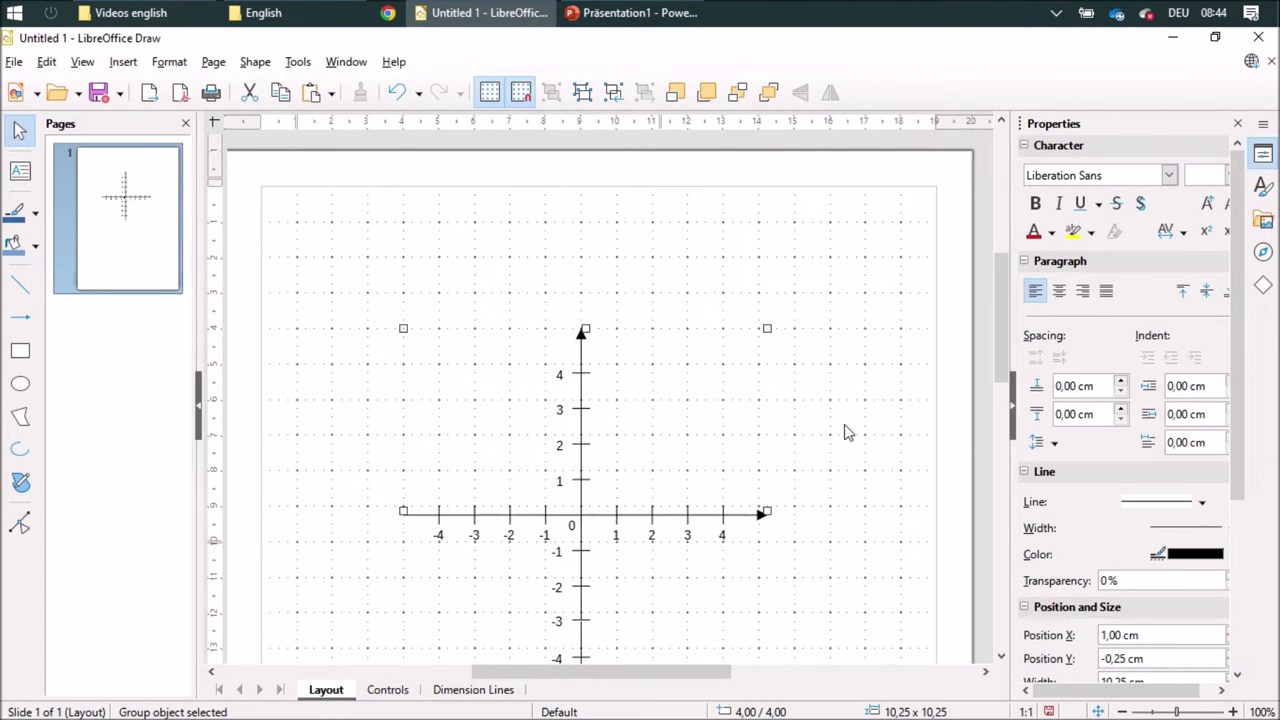
{"action": "scroll", "coordinate": [845, 432], "scroll_direction": "down", "scroll_amount": 3}
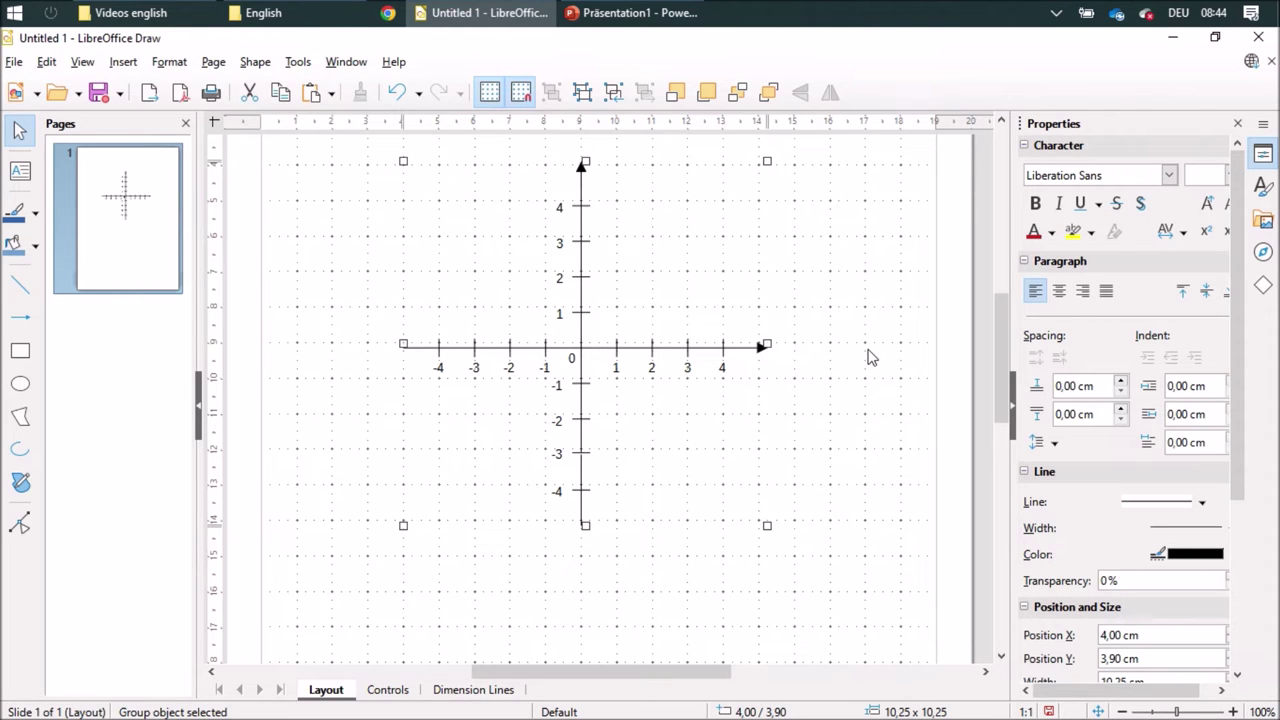
{"action": "scroll", "coordinate": [869, 357], "scroll_direction": "down", "scroll_amount": 1}
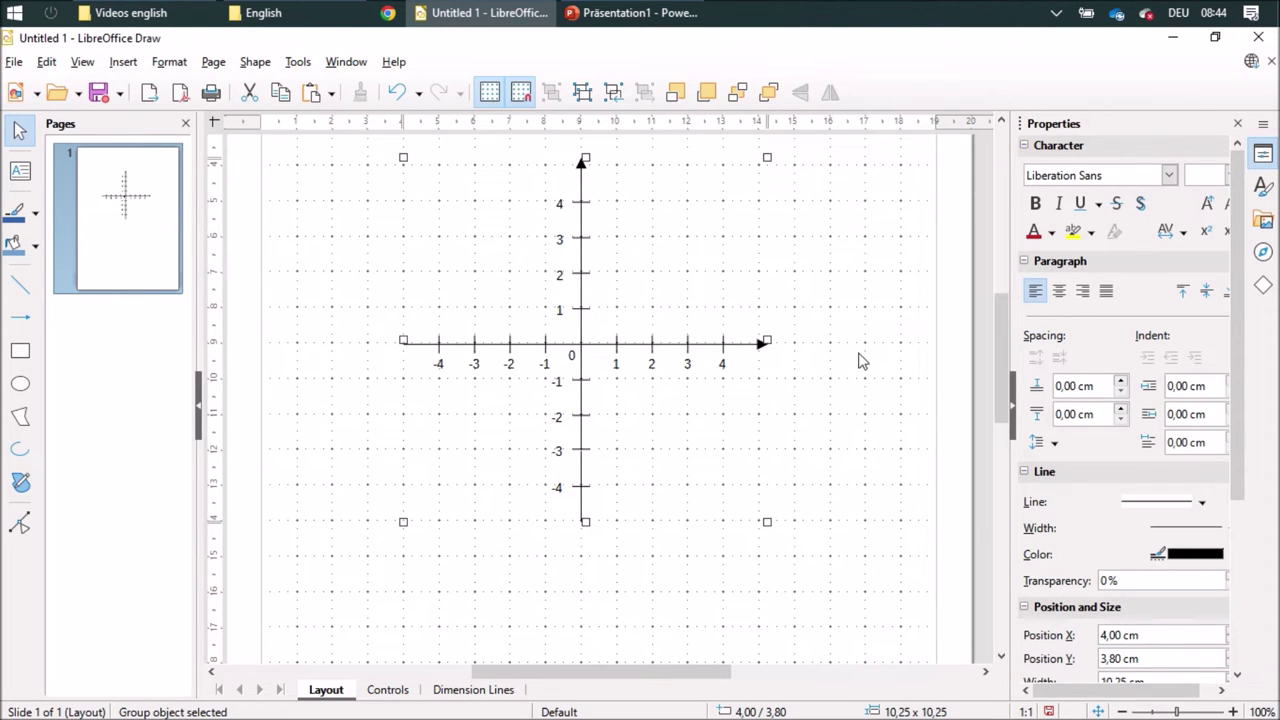
{"action": "left_click_drag", "start_coordinate": [657, 343], "coordinate": [657, 342]}
{"action": "left_click", "coordinate": [820, 385]}
{"action": "scroll", "coordinate": [822, 386], "scroll_direction": "up", "scroll_amount": 3}
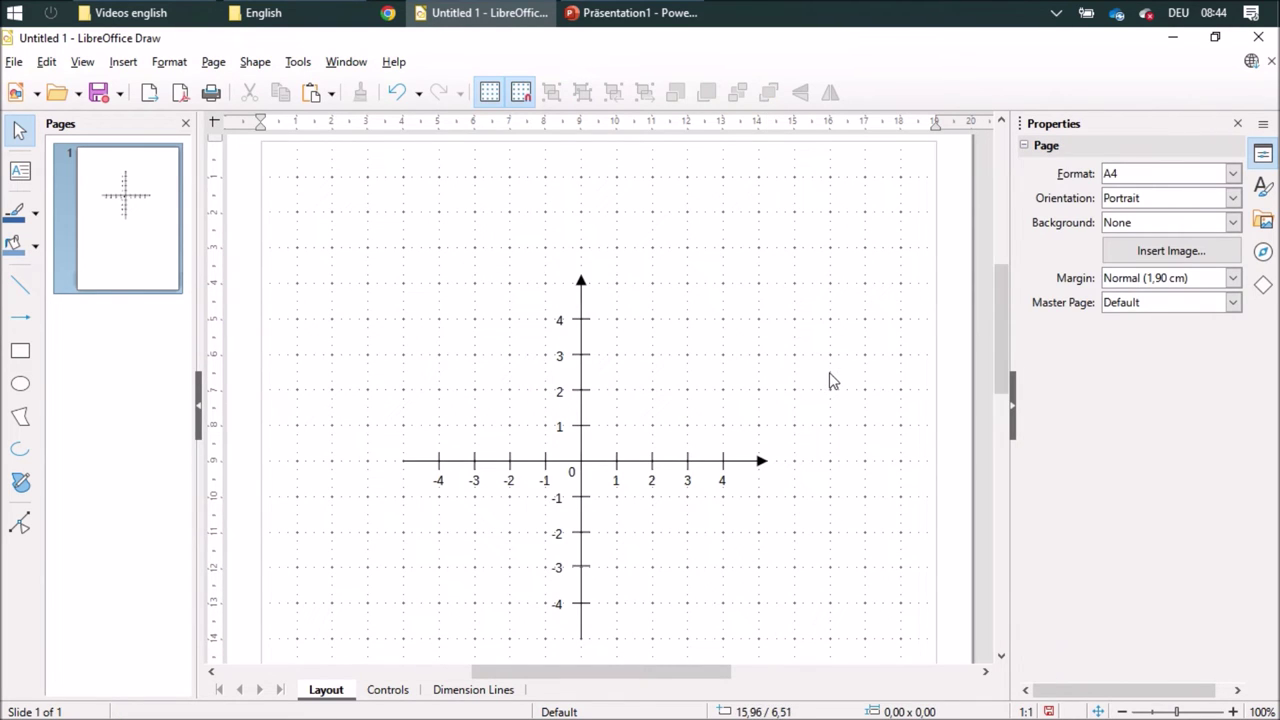
Draw a small 0.5 cm square with a dark gray outline.
{"action": "left_click", "coordinate": [21, 353]}
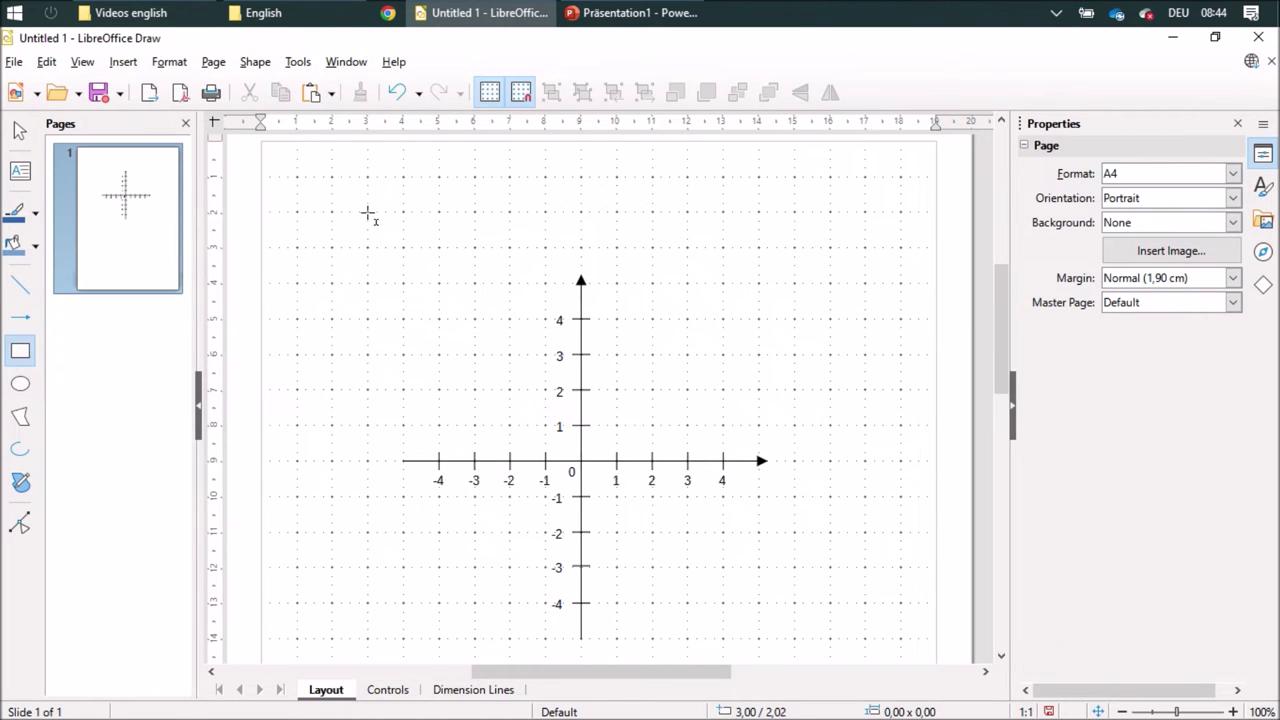
{"action": "left_click_drag", "start_coordinate": [368, 213], "coordinate": [383, 232]}
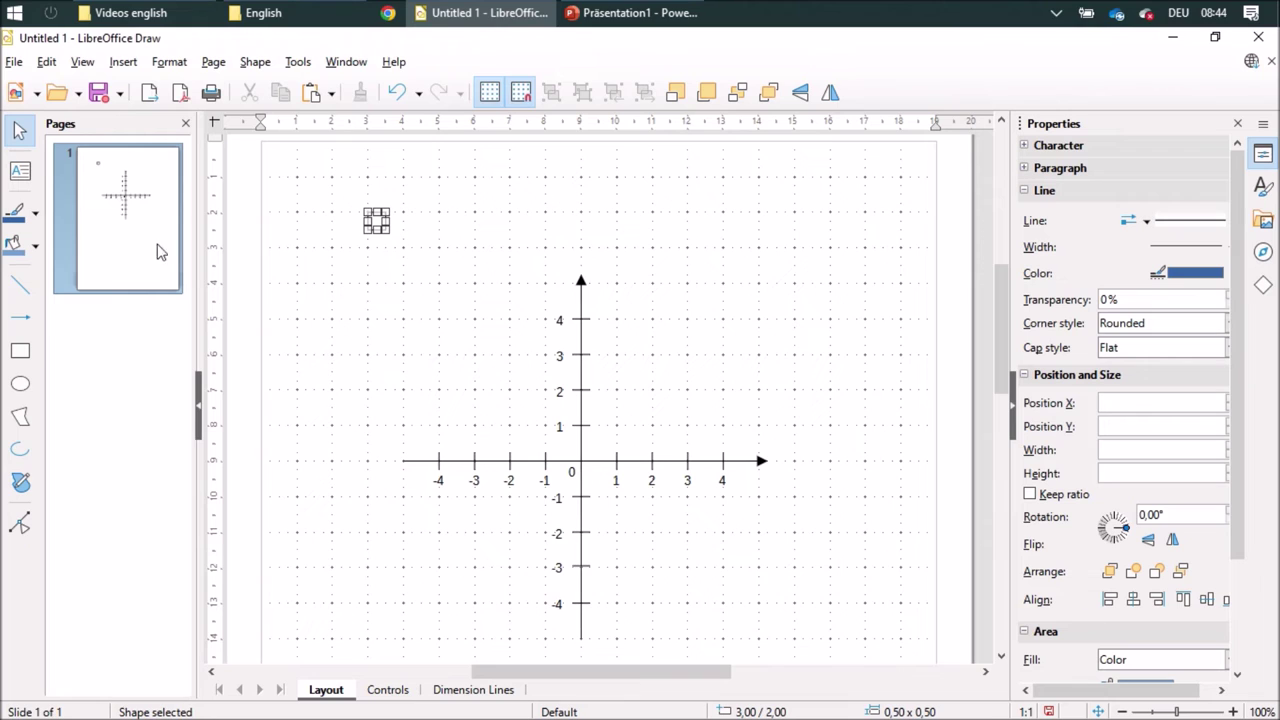
{"action": "left_click", "coordinate": [35, 214]}
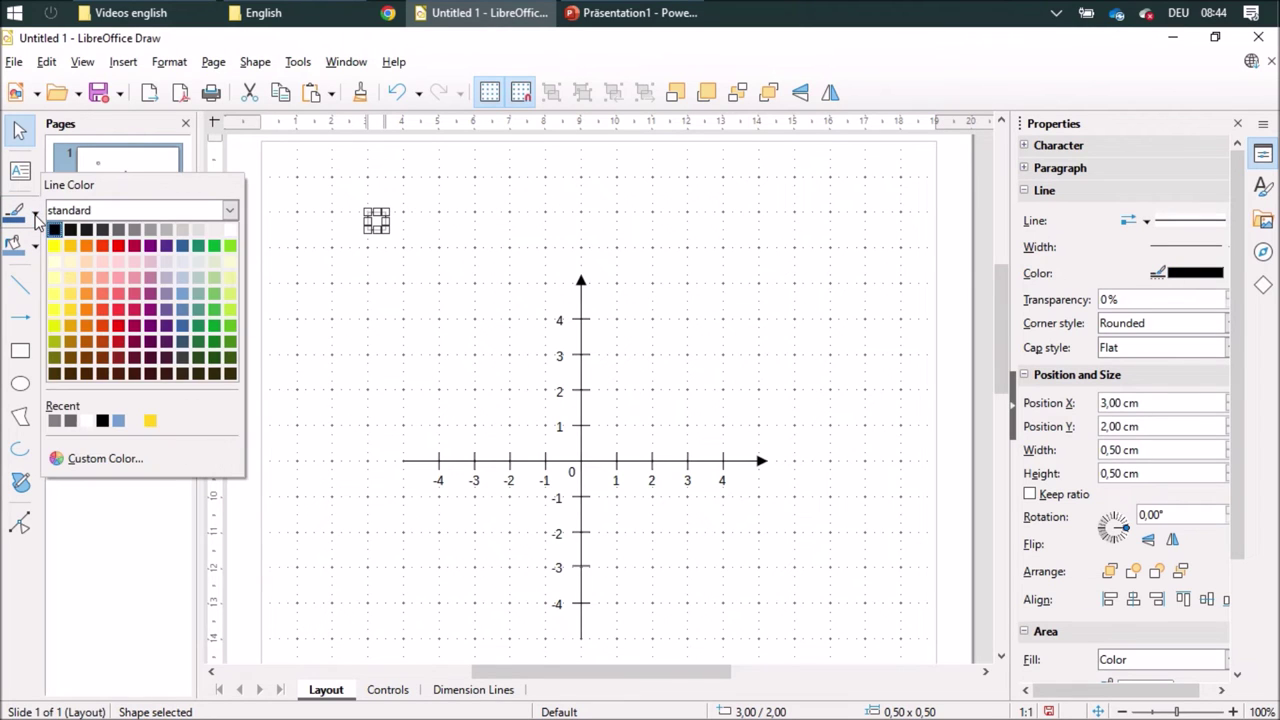
{"action": "left_click", "coordinate": [119, 231]}
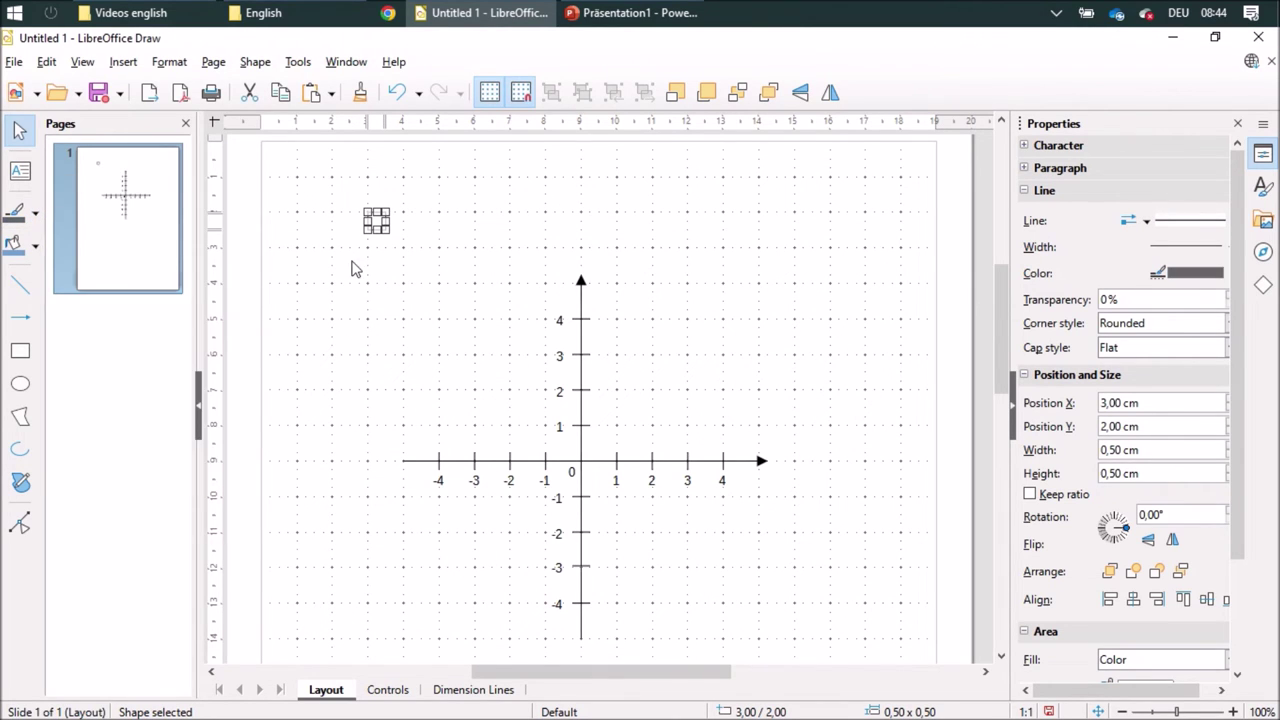
Move the square to 4 cm, copy it into a row of 20, and group the row.
{"action": "scroll", "coordinate": [380, 248], "scroll_direction": "up", "scroll_amount": 3}
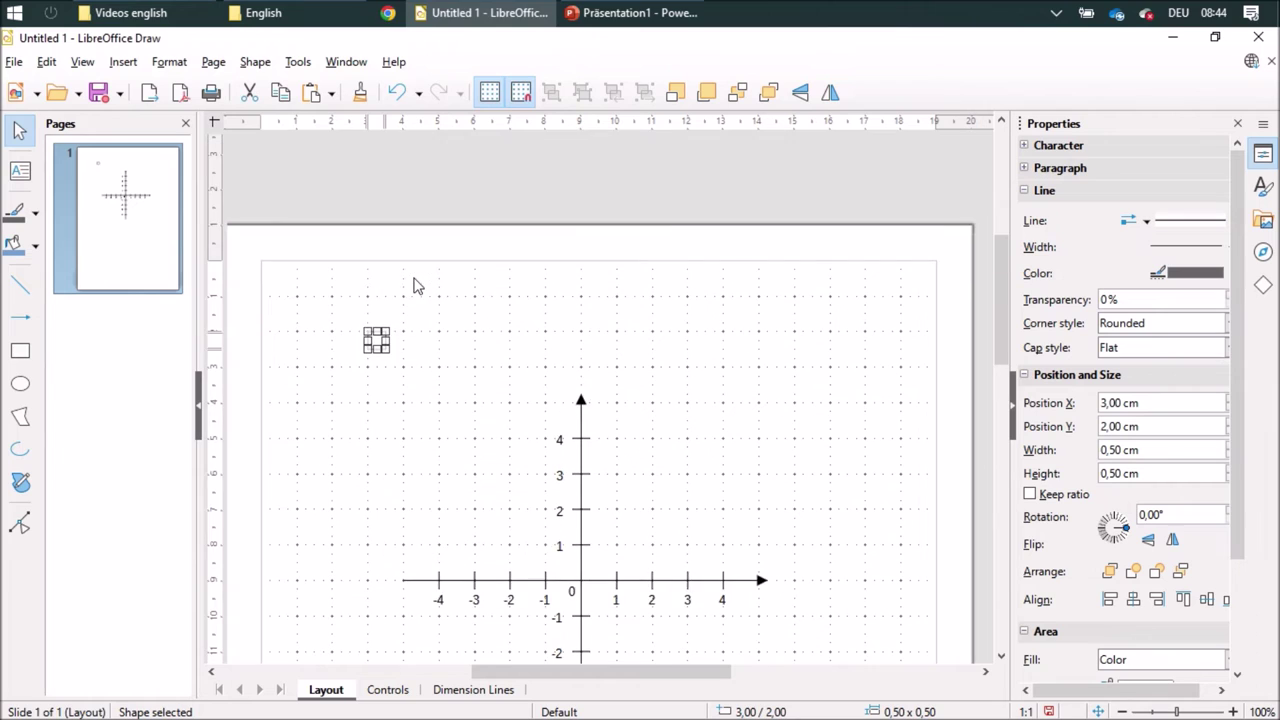
{"action": "left_click_drag", "start_coordinate": [376, 399], "coordinate": [515, 445]}
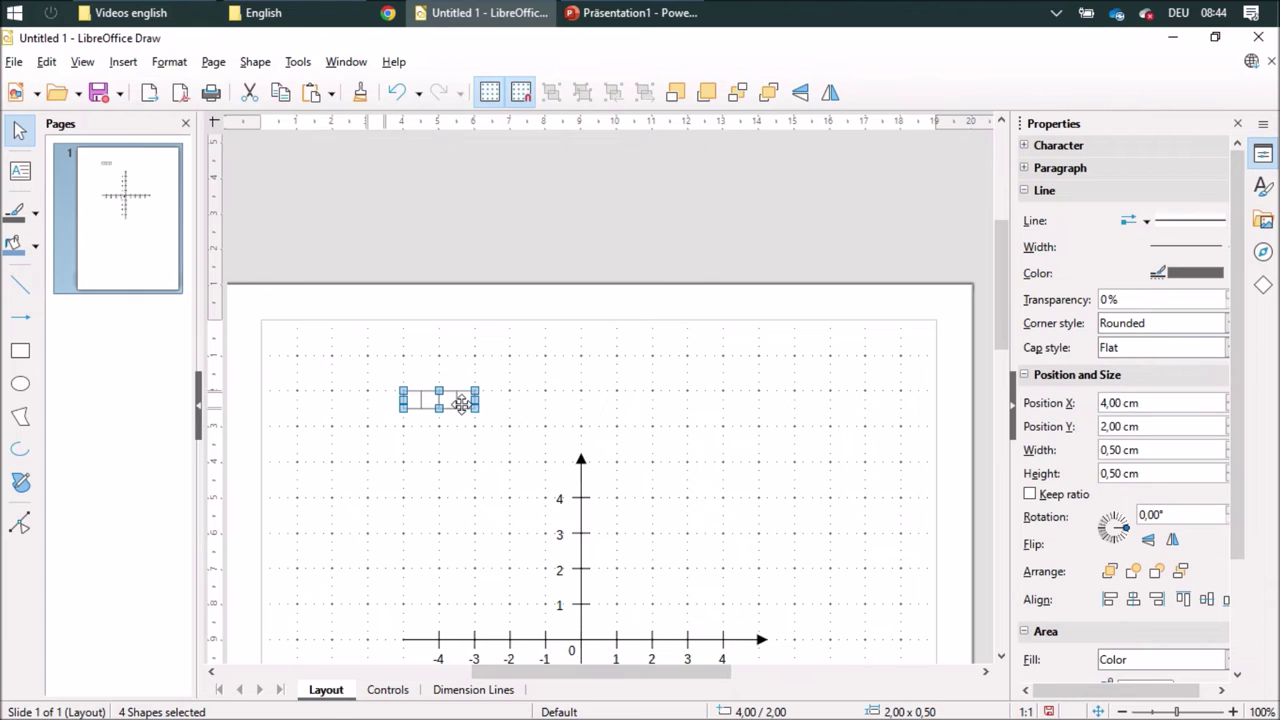
{"action": "left_click_drag", "start_coordinate": [472, 403], "coordinate": [750, 403]}
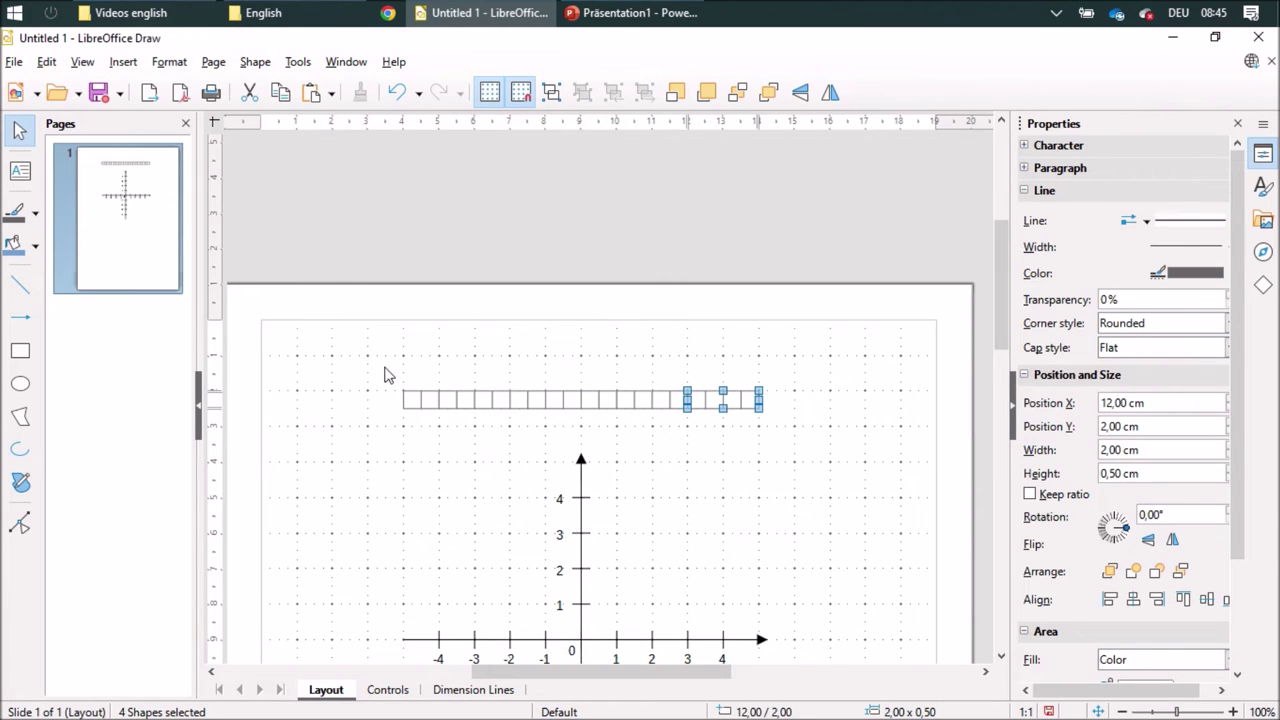
{"action": "left_click_drag", "start_coordinate": [385, 368], "coordinate": [841, 437]}
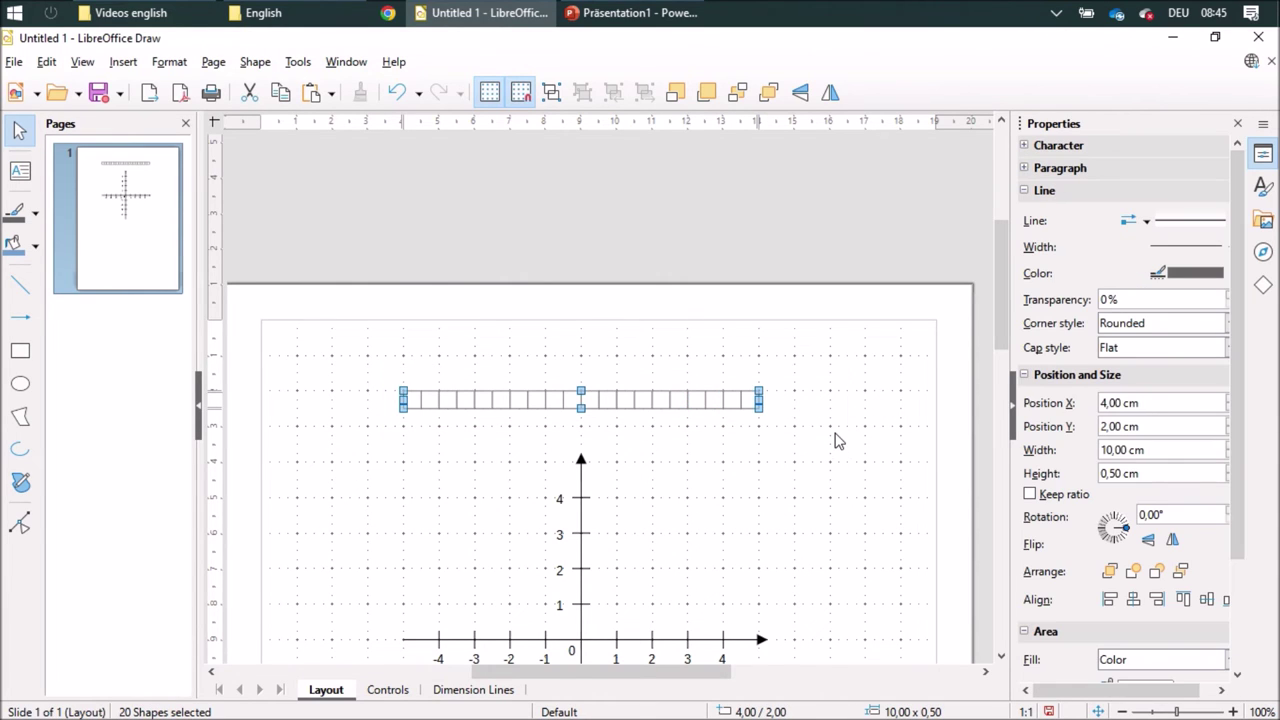
{"action": "left_click", "coordinate": [551, 92]}
{"action": "scroll", "coordinate": [737, 508], "scroll_direction": "down", "scroll_amount": 4}
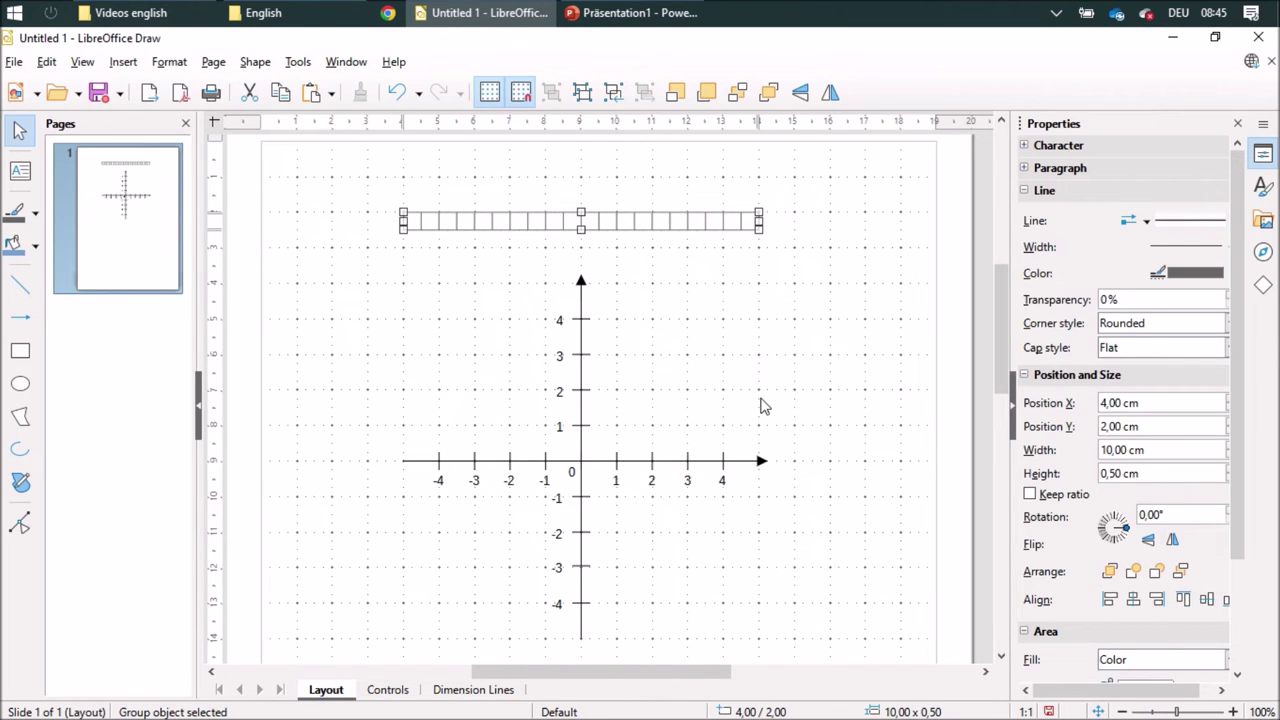
Move the row to the y-axis tip and stack copies into a grouped block of rows.
{"action": "left_click_drag", "start_coordinate": [545, 222], "coordinate": [546, 293]}
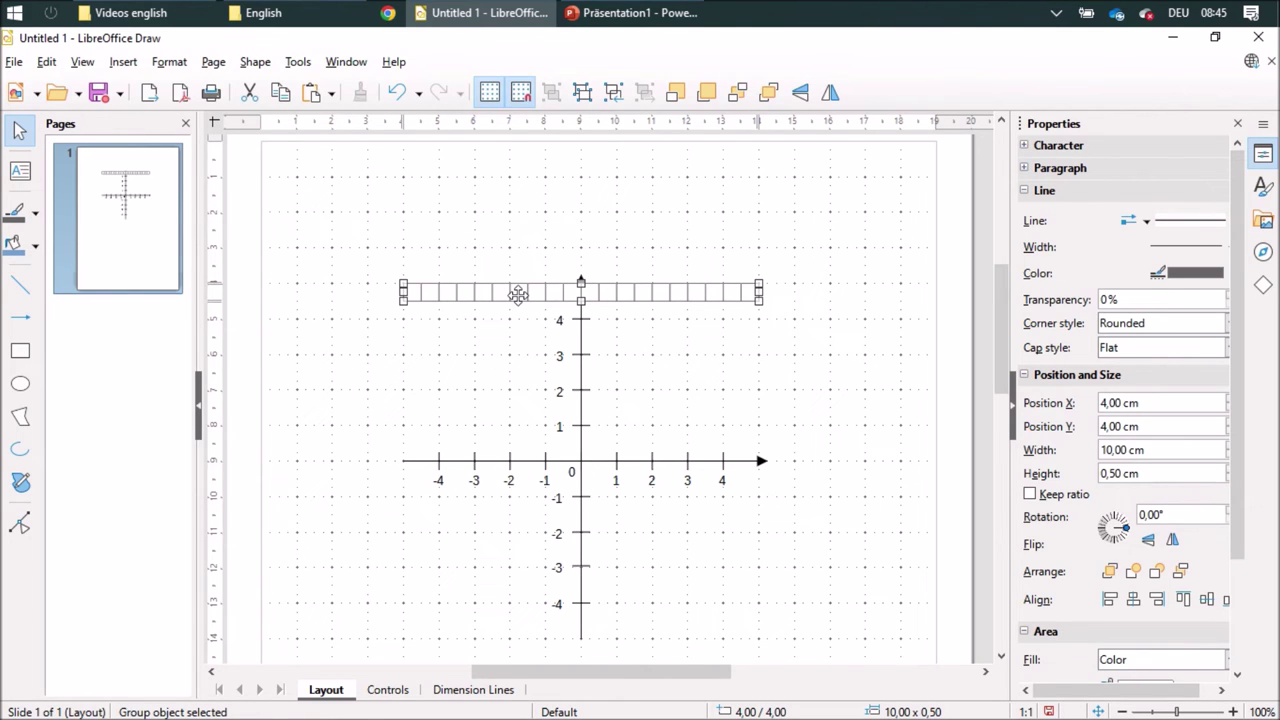
{"action": "left_click_drag", "start_coordinate": [518, 293], "coordinate": [519, 310]}
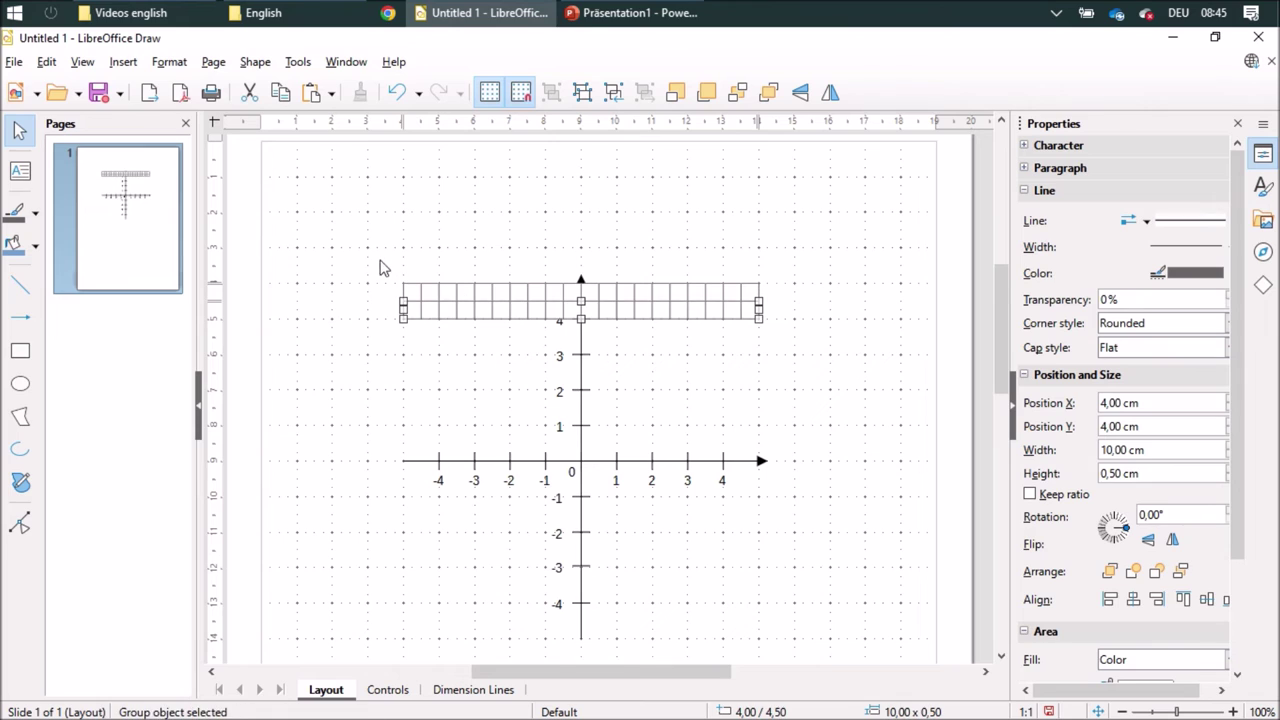
{"action": "left_click_drag", "start_coordinate": [379, 258], "coordinate": [831, 355]}
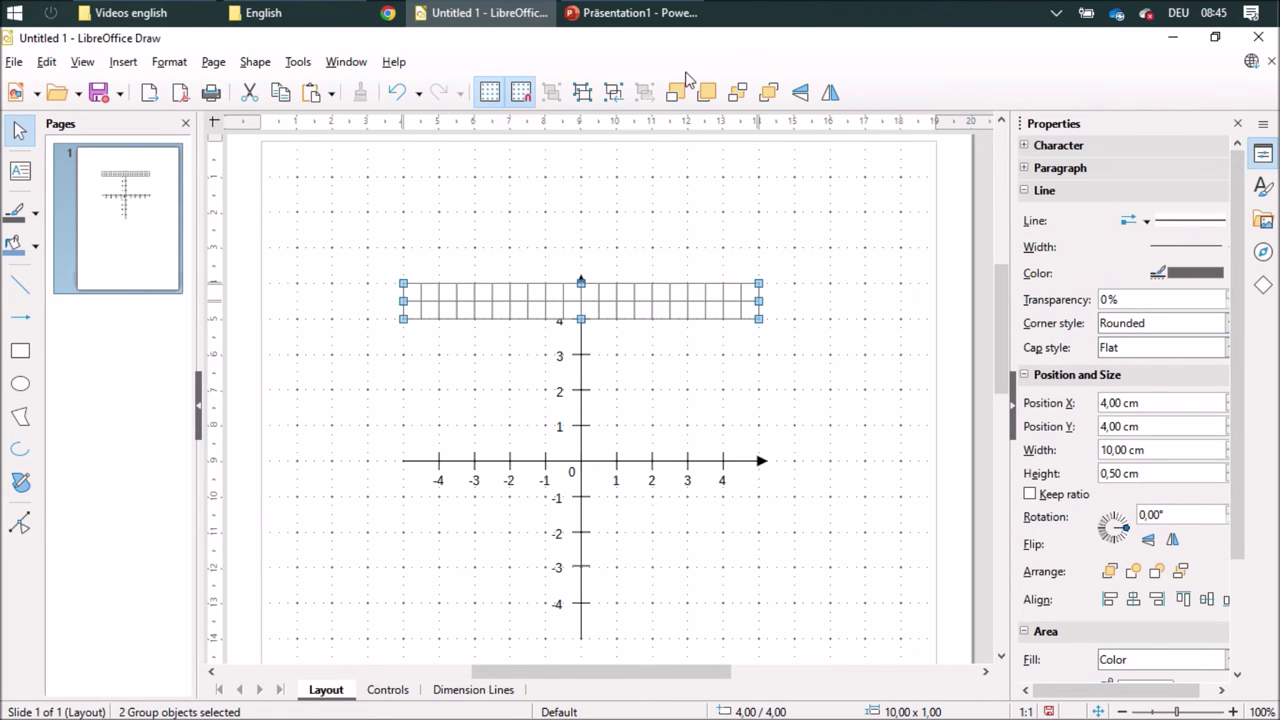
{"action": "left_click", "coordinate": [551, 92]}
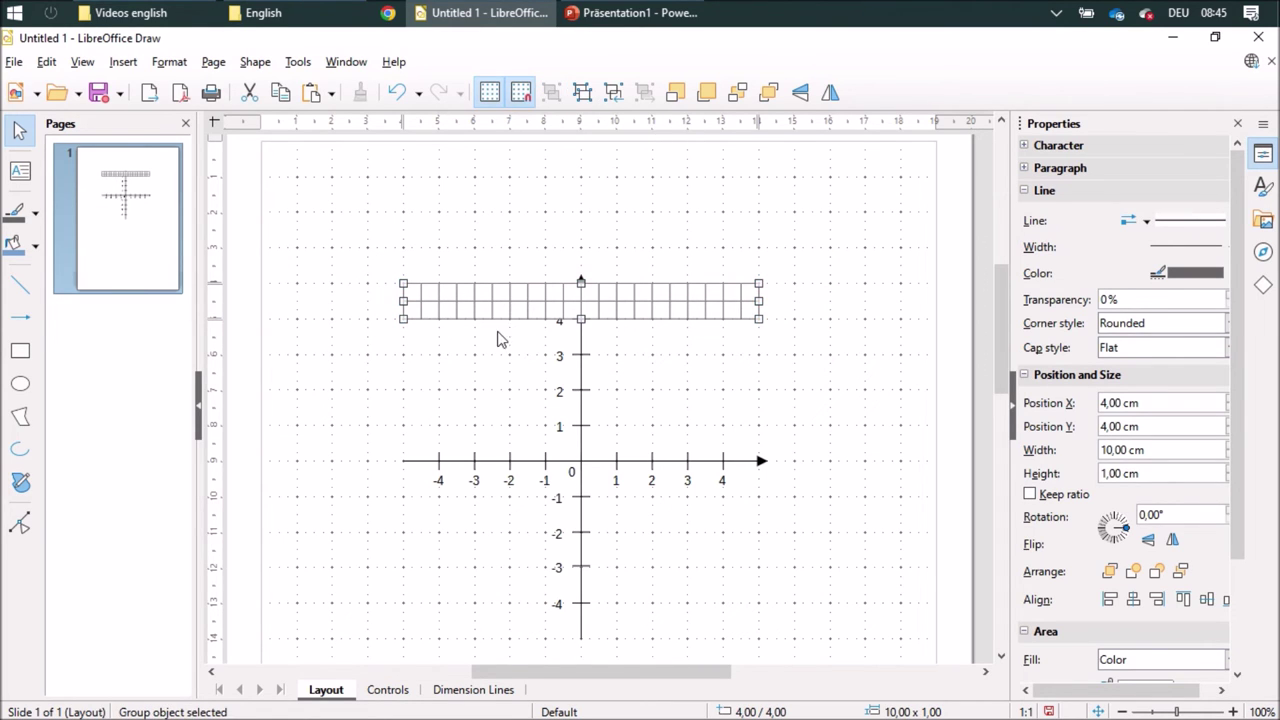
{"action": "left_click_drag", "start_coordinate": [497, 306], "coordinate": [489, 448]}
{"action": "left_click_drag", "start_coordinate": [347, 265], "coordinate": [837, 494]}
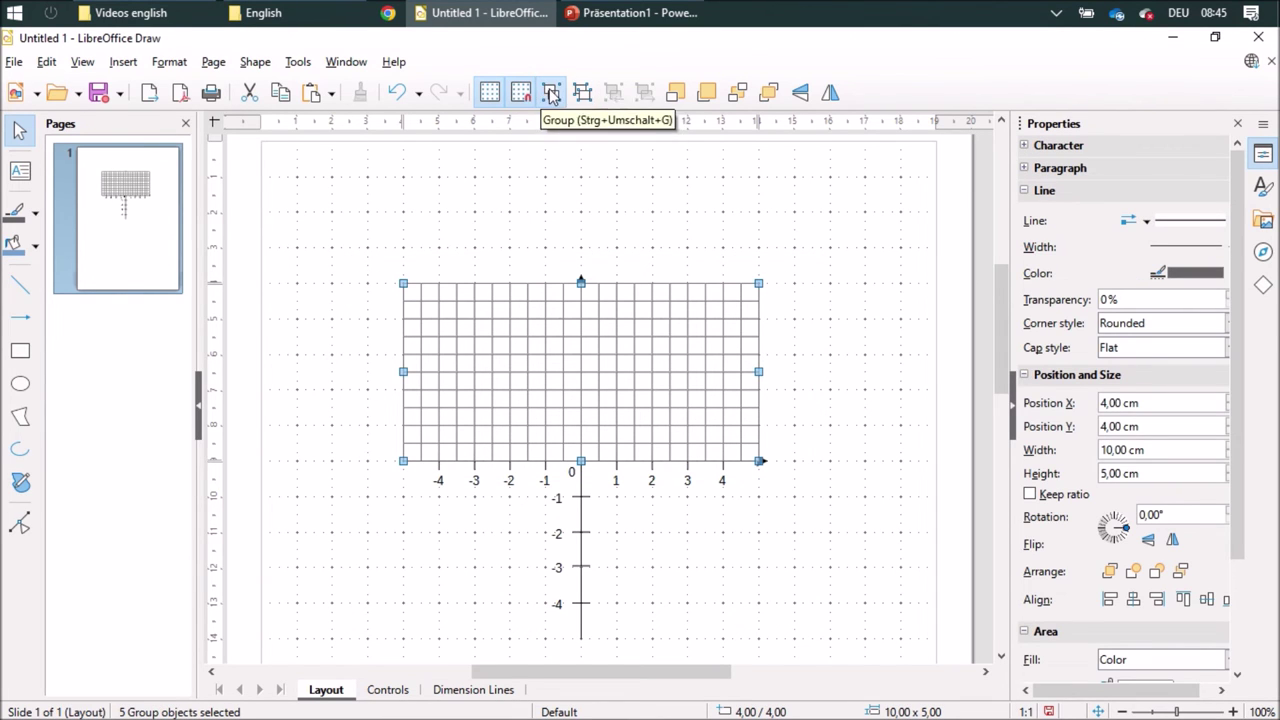
{"action": "left_click", "coordinate": [551, 92]}
Copy the block 5 cm lower, group both halves, and send the grid to the back.
{"action": "scroll", "coordinate": [646, 407], "scroll_direction": "down", "scroll_amount": 3}
{"action": "left_click_drag", "start_coordinate": [606, 291], "coordinate": [603, 474]}
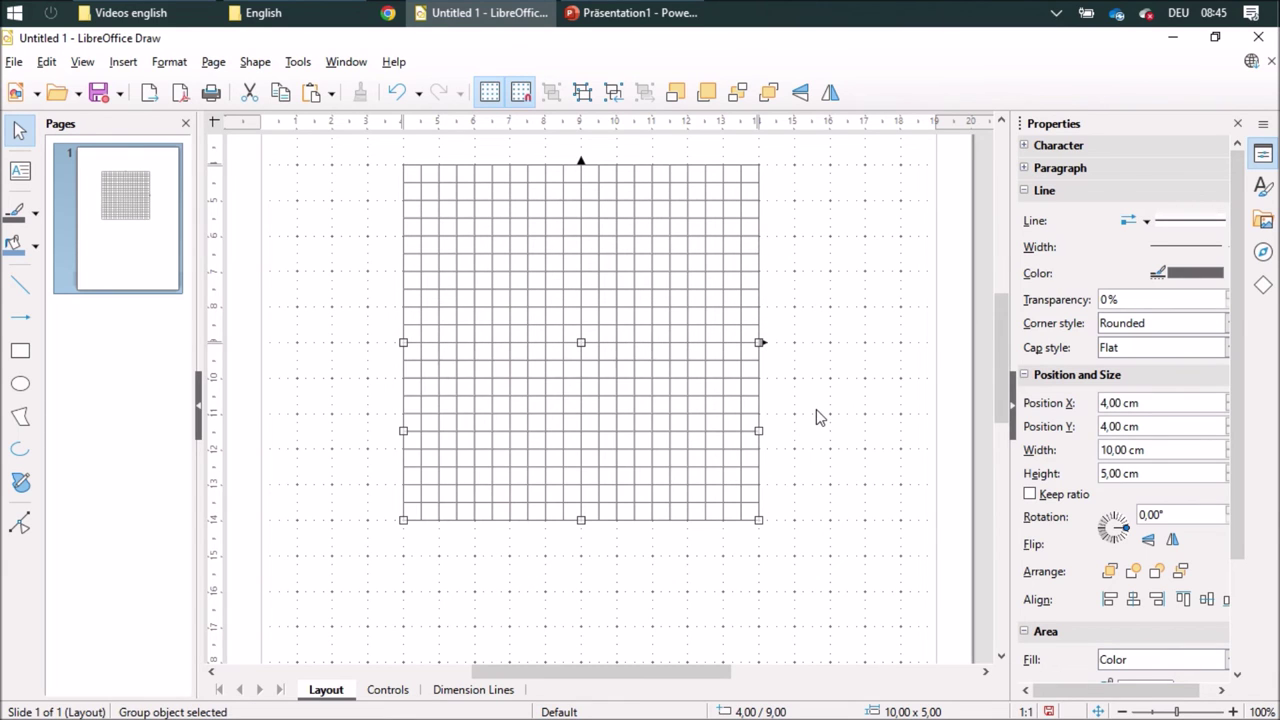
{"action": "double_click", "coordinate": [677, 294]}
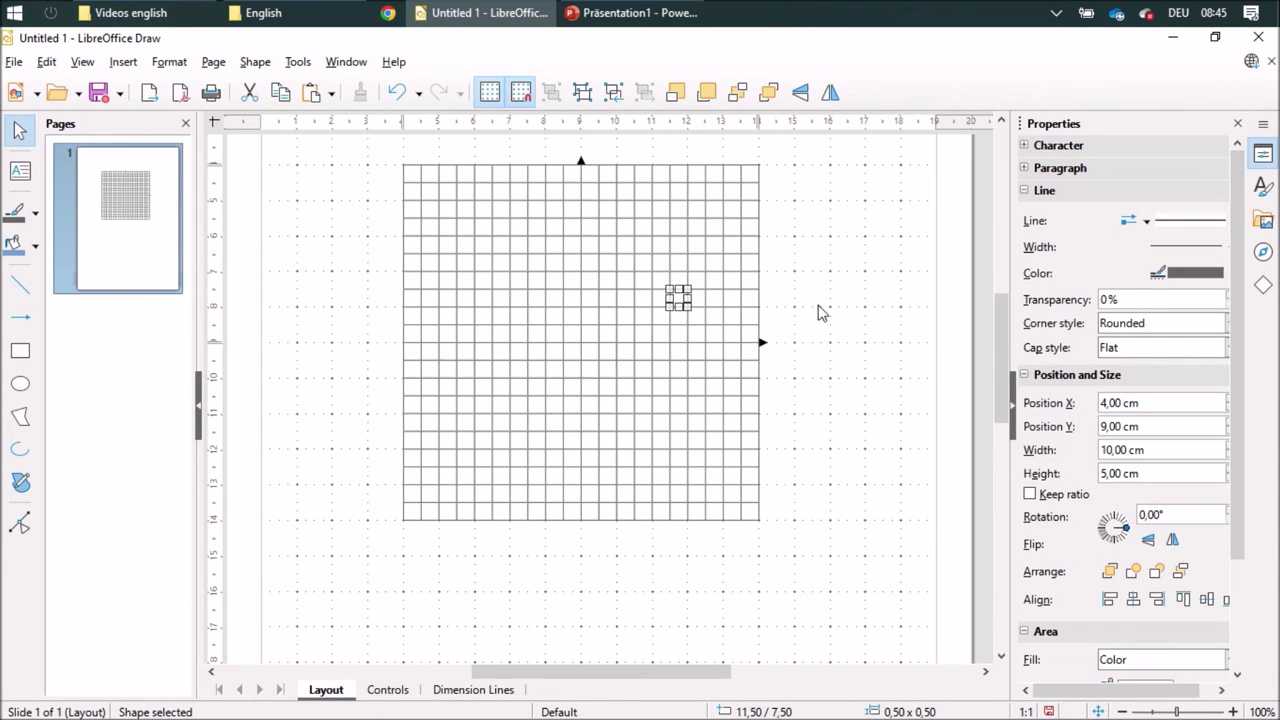
{"action": "left_click", "coordinate": [820, 309]}
{"action": "left_click", "coordinate": [665, 273]}
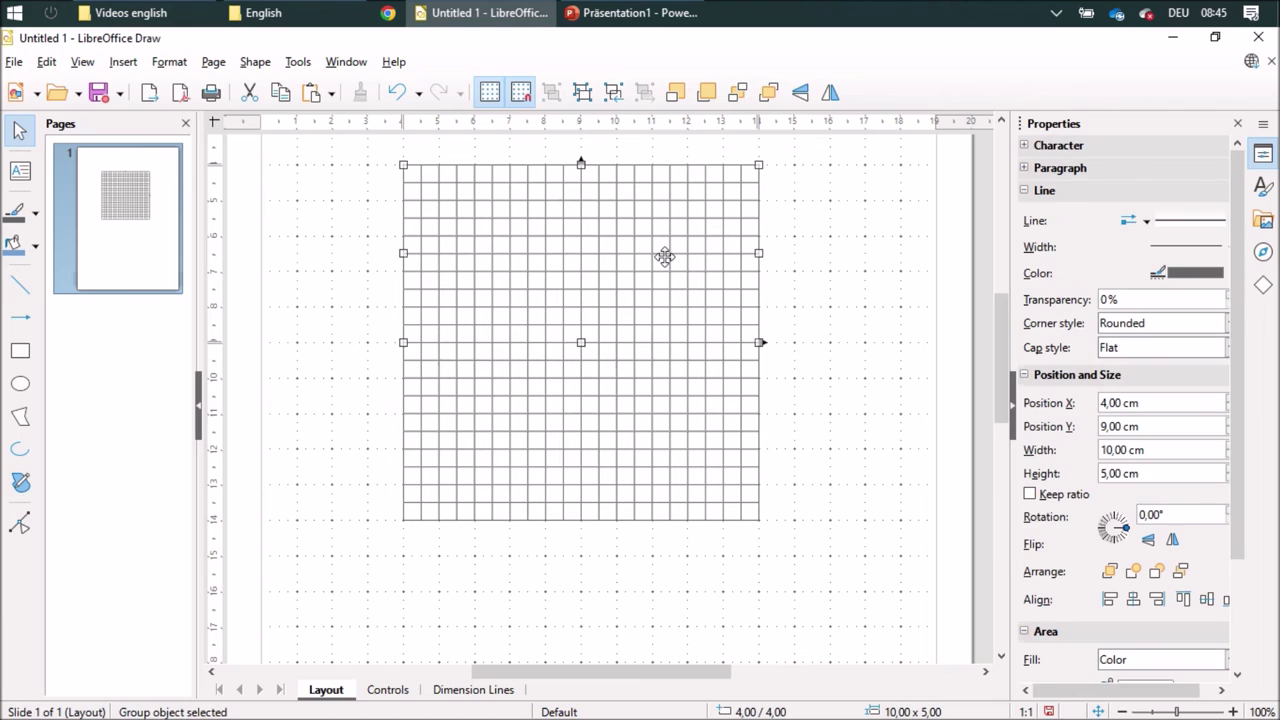
{"action": "left_click", "coordinate": [668, 432], "text": "shift"}
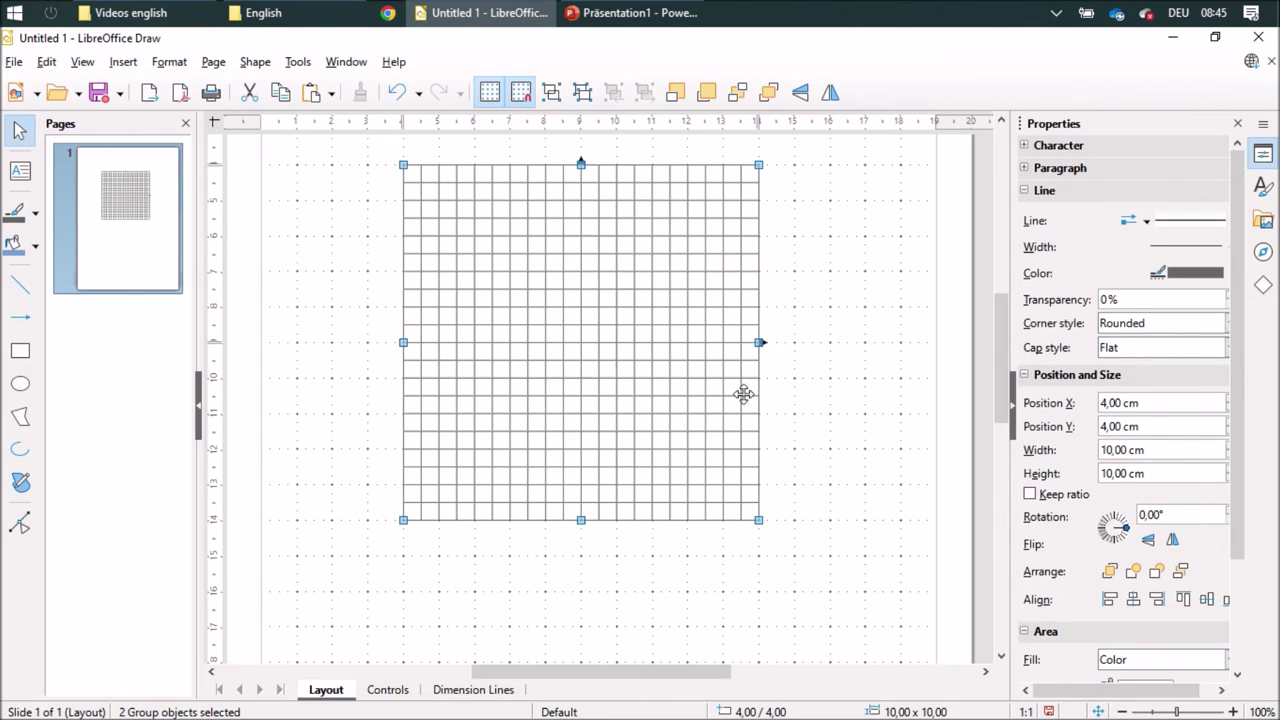
{"action": "left_click", "coordinate": [553, 93]}
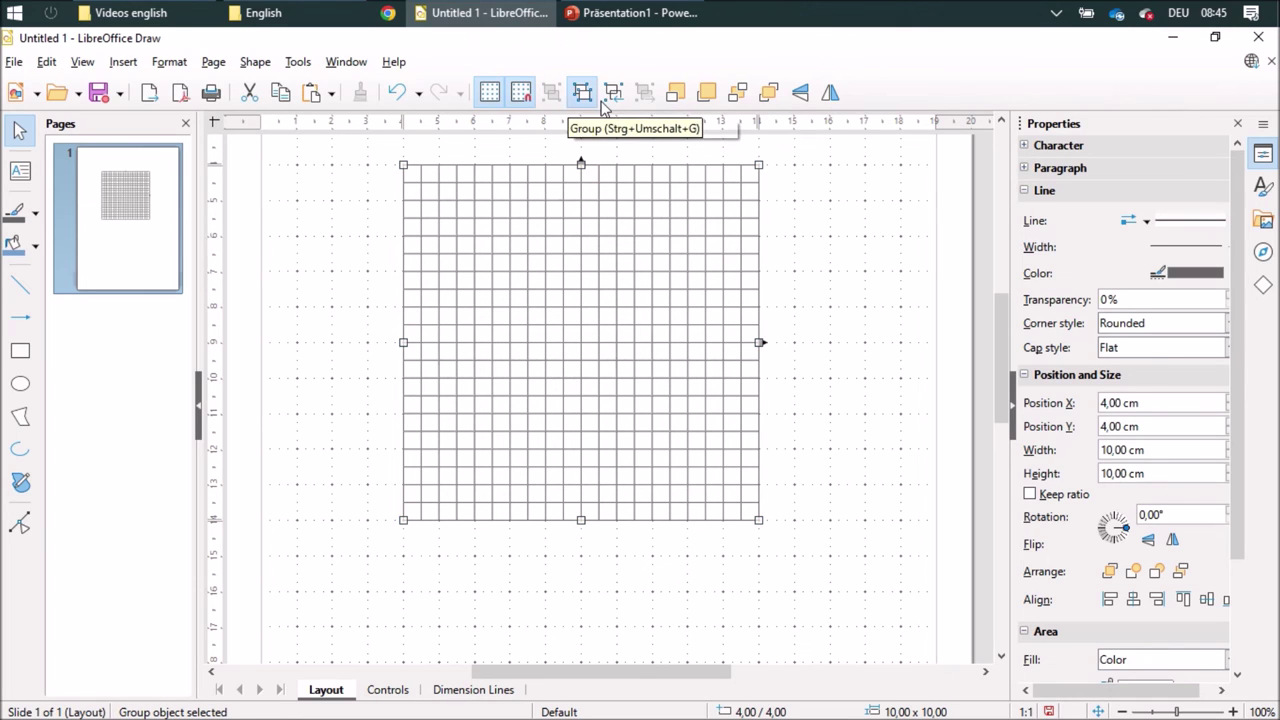
{"action": "left_click", "coordinate": [738, 93]}
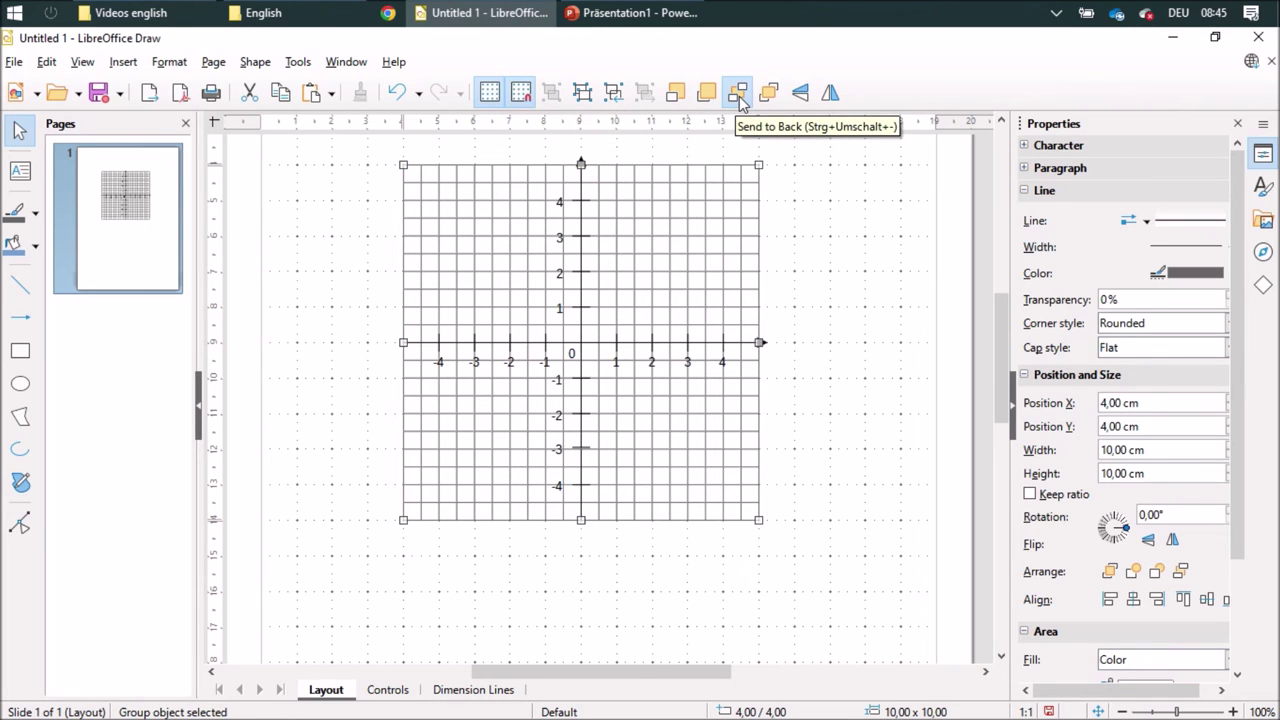
{"action": "left_click", "coordinate": [820, 391]}
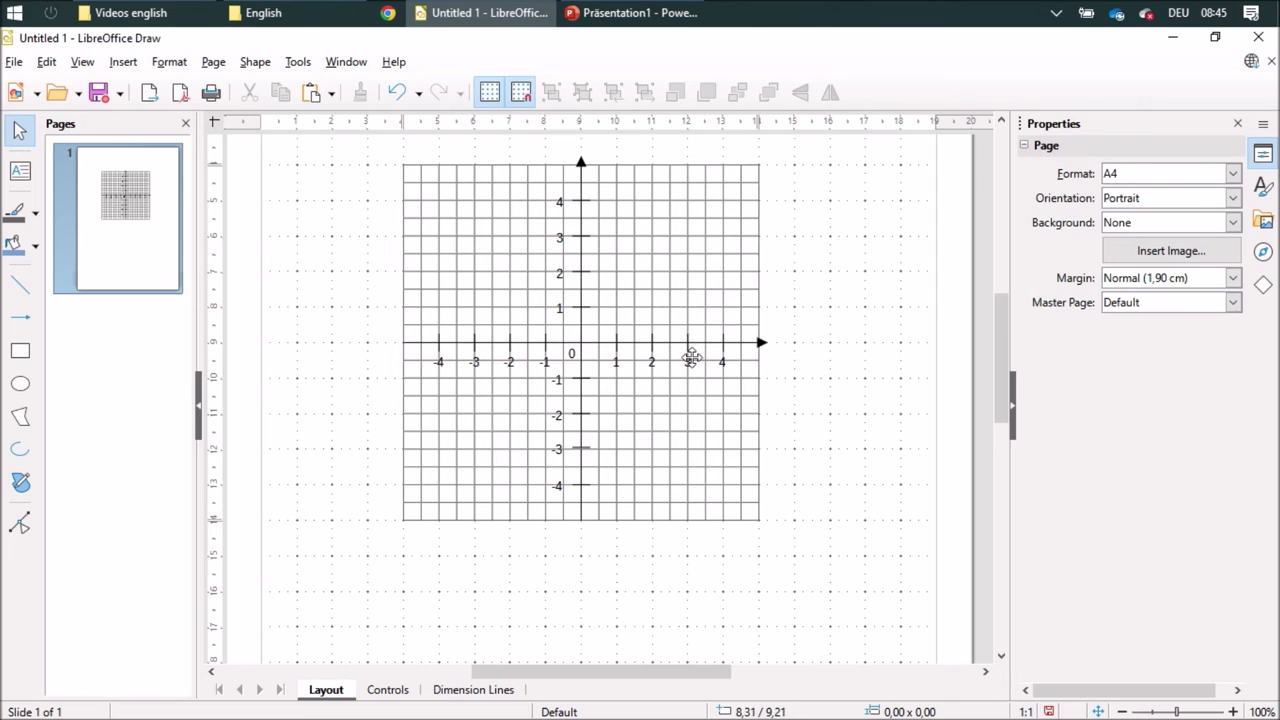
Open the Gallery and show the Math theme.
{"action": "scroll", "coordinate": [840, 369], "scroll_direction": "up", "scroll_amount": 2}
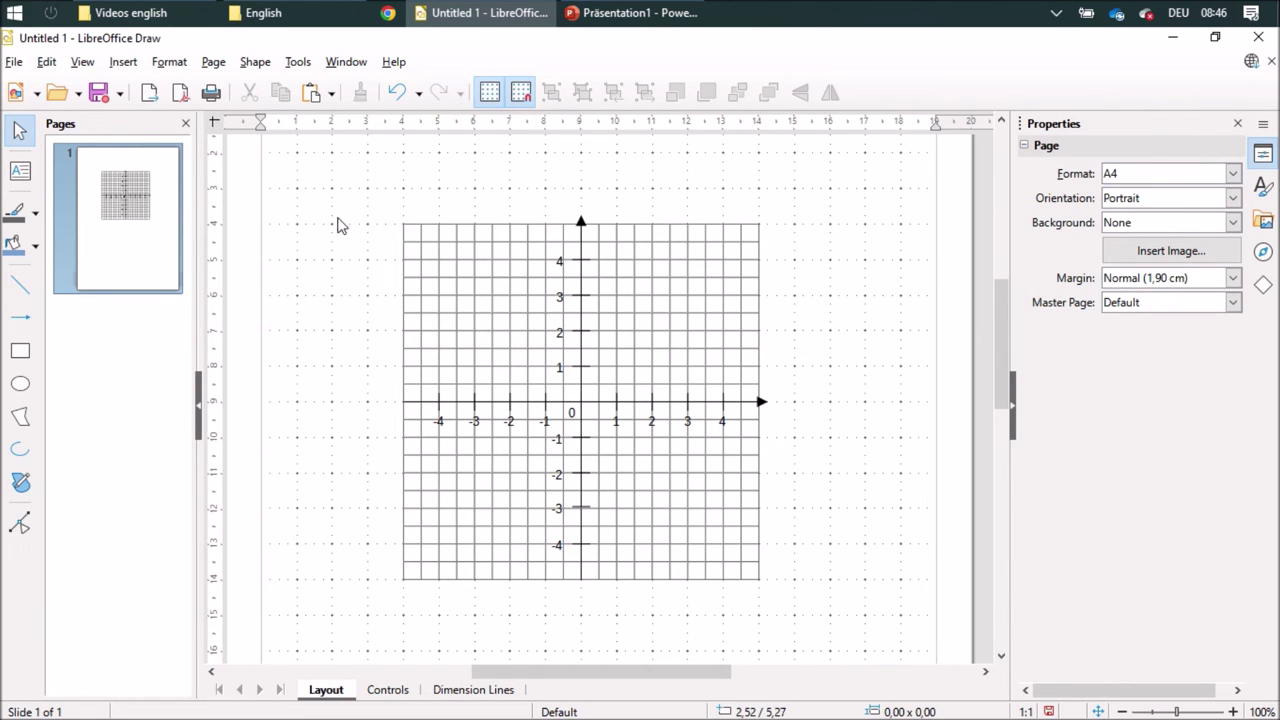
{"action": "left_click_drag", "start_coordinate": [355, 174], "coordinate": [873, 627]}
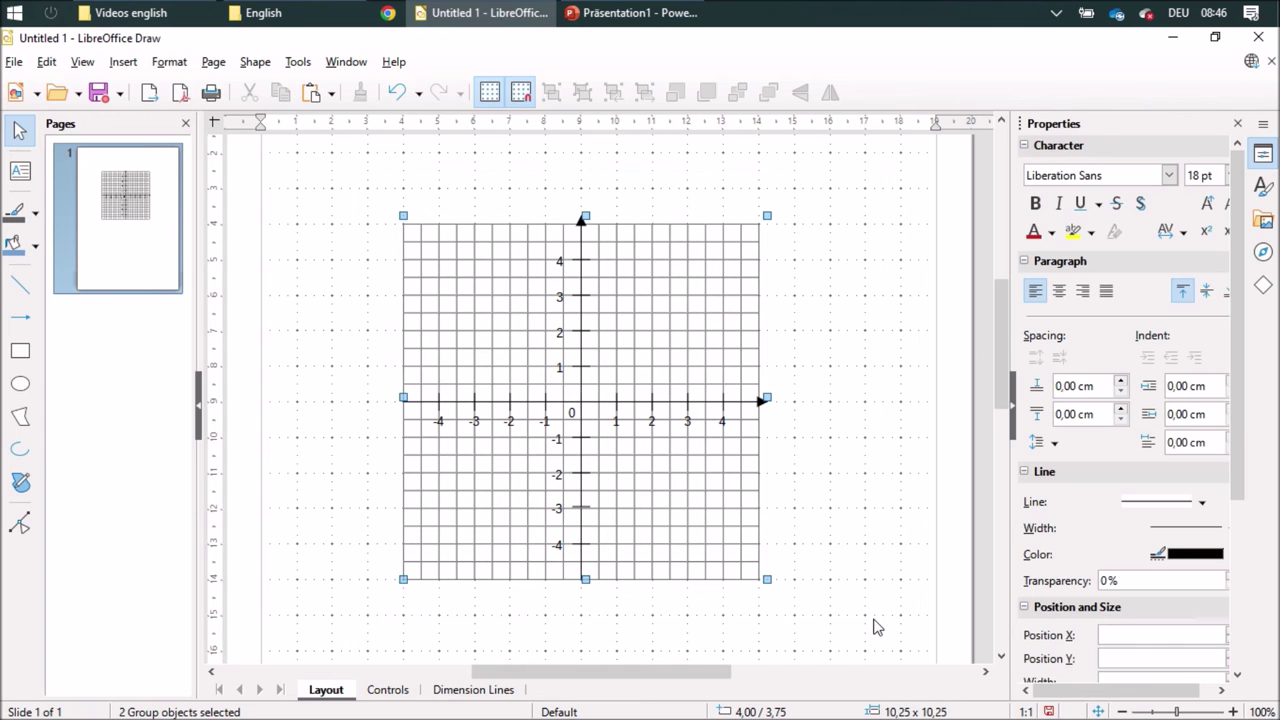
{"action": "left_click", "coordinate": [1263, 219]}
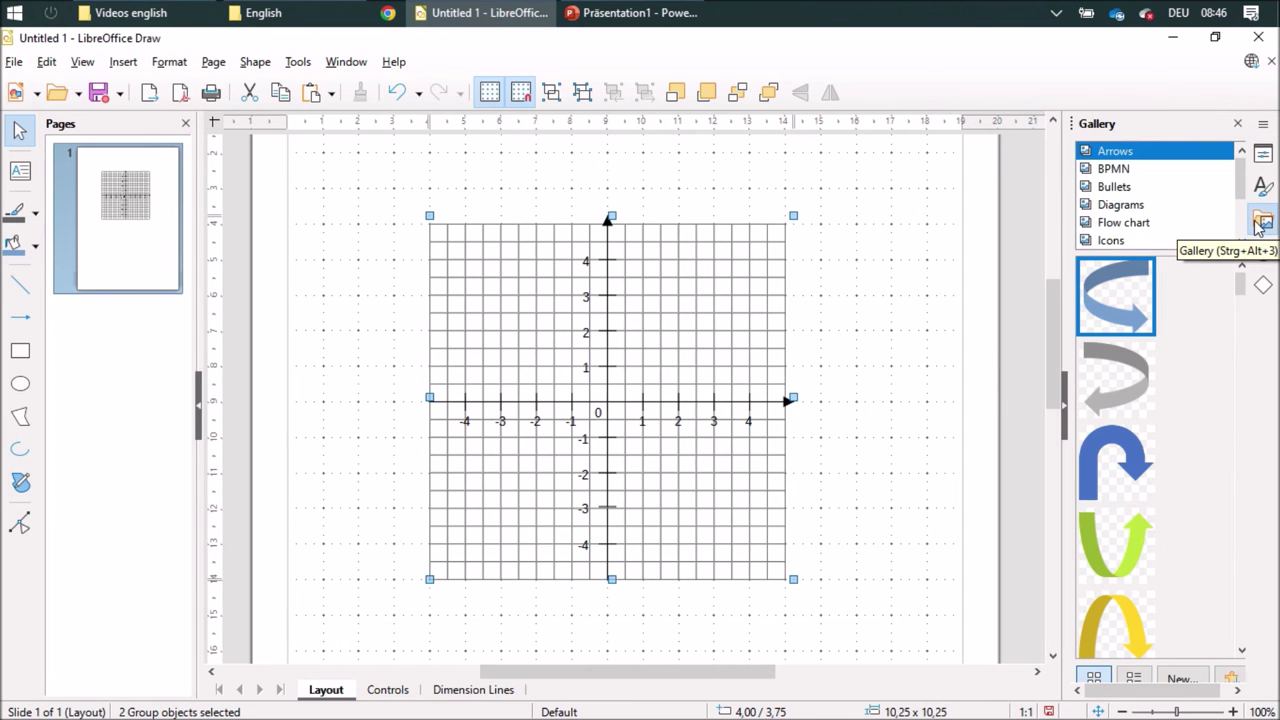
{"action": "scroll", "coordinate": [1160, 200], "scroll_direction": "down", "scroll_amount": 2}
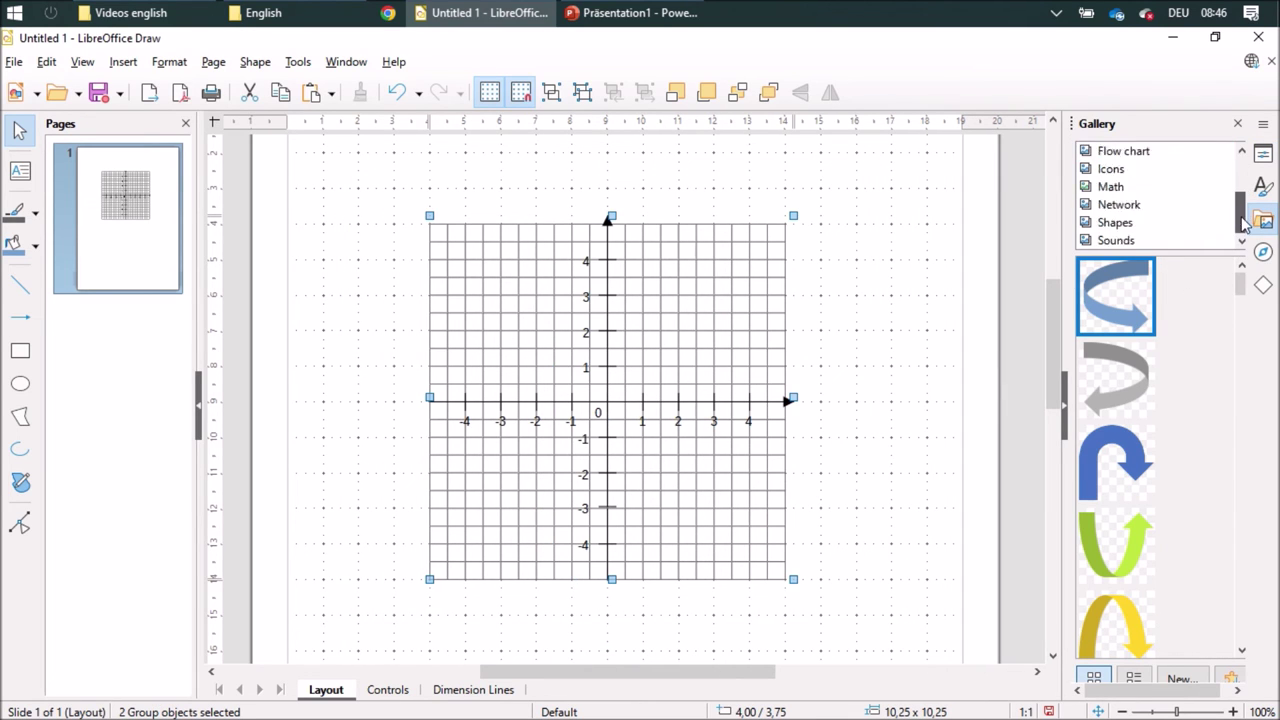
{"action": "left_click", "coordinate": [1112, 187]}
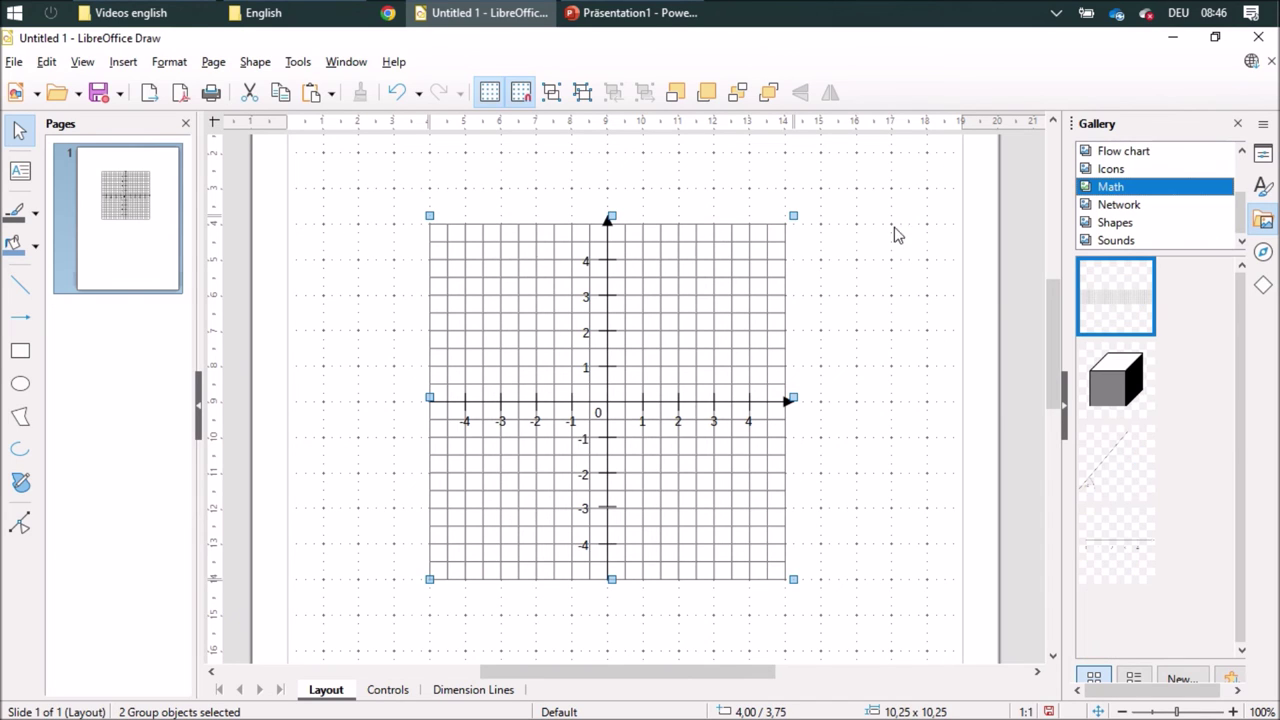
Group the grid with the axes and drag the group into the Math theme.
{"action": "left_click_drag", "start_coordinate": [343, 178], "coordinate": [918, 630]}
{"action": "left_click_drag", "start_coordinate": [924, 648], "coordinate": [924, 649]}
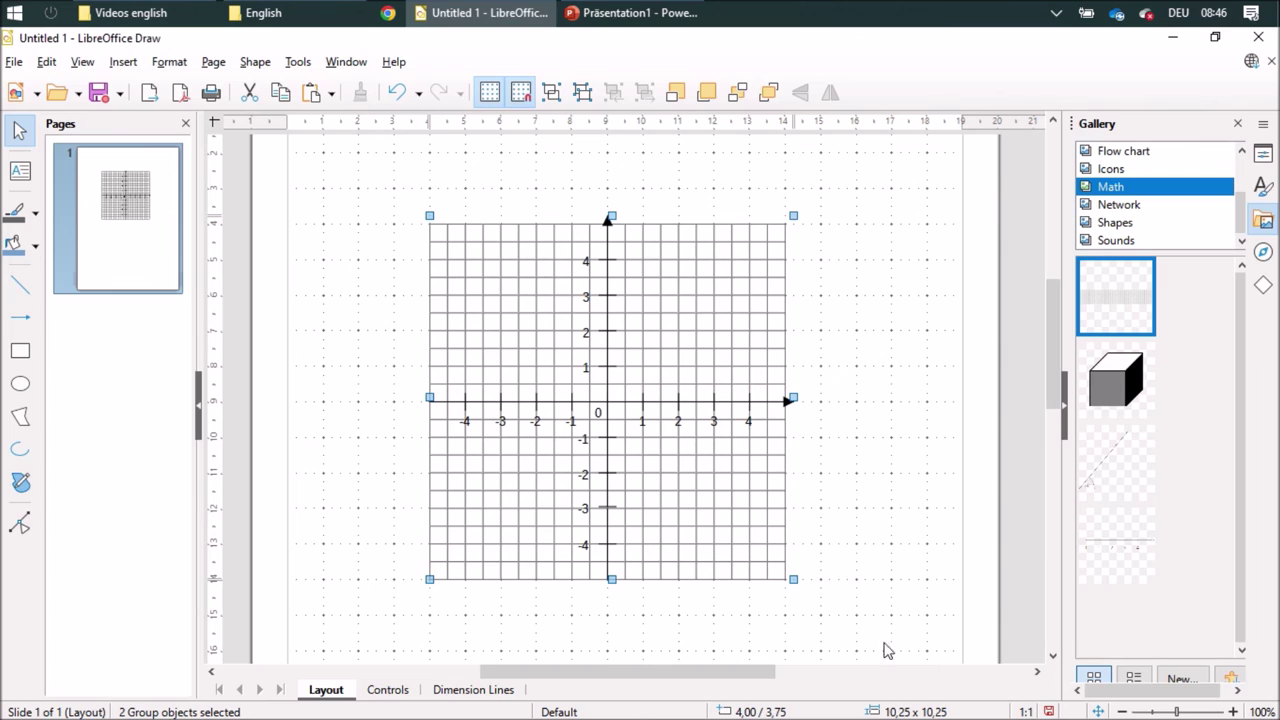
{"action": "left_click", "coordinate": [553, 94]}
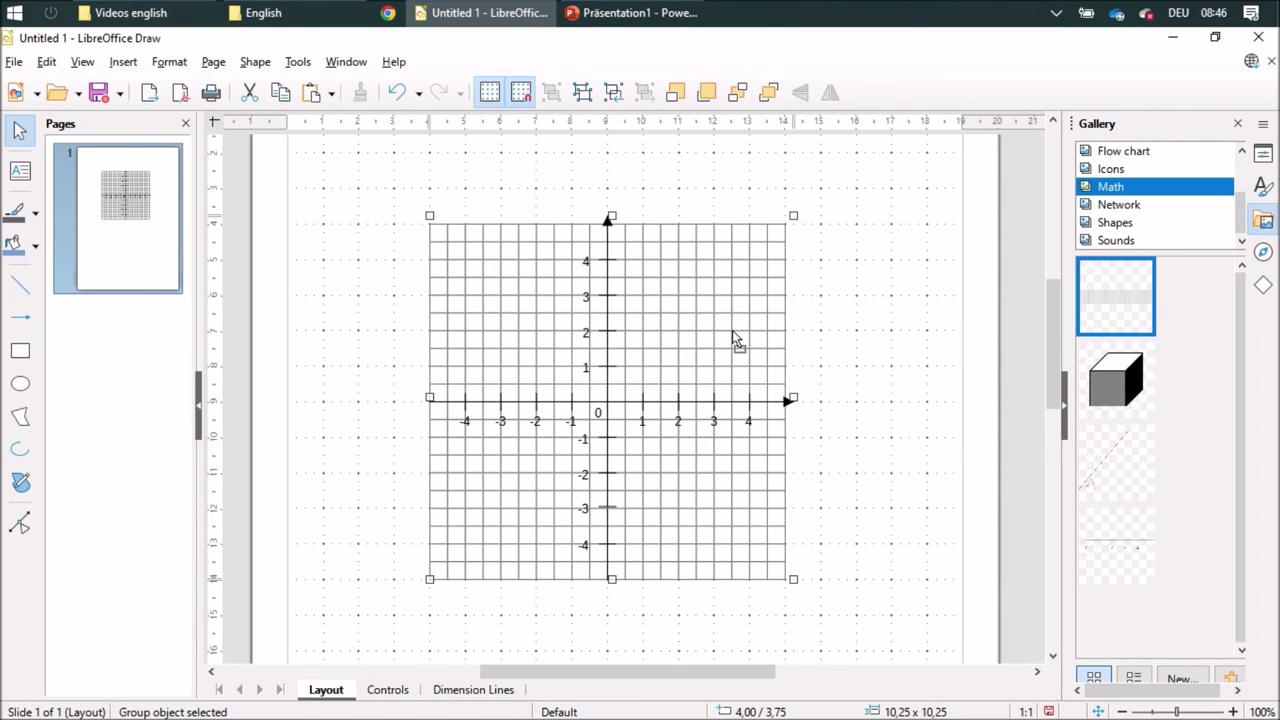
{"action": "left_click_drag", "start_coordinate": [733, 333], "coordinate": [1142, 456]}
{"action": "left_click_drag", "start_coordinate": [1198, 479], "coordinate": [1202, 487]}
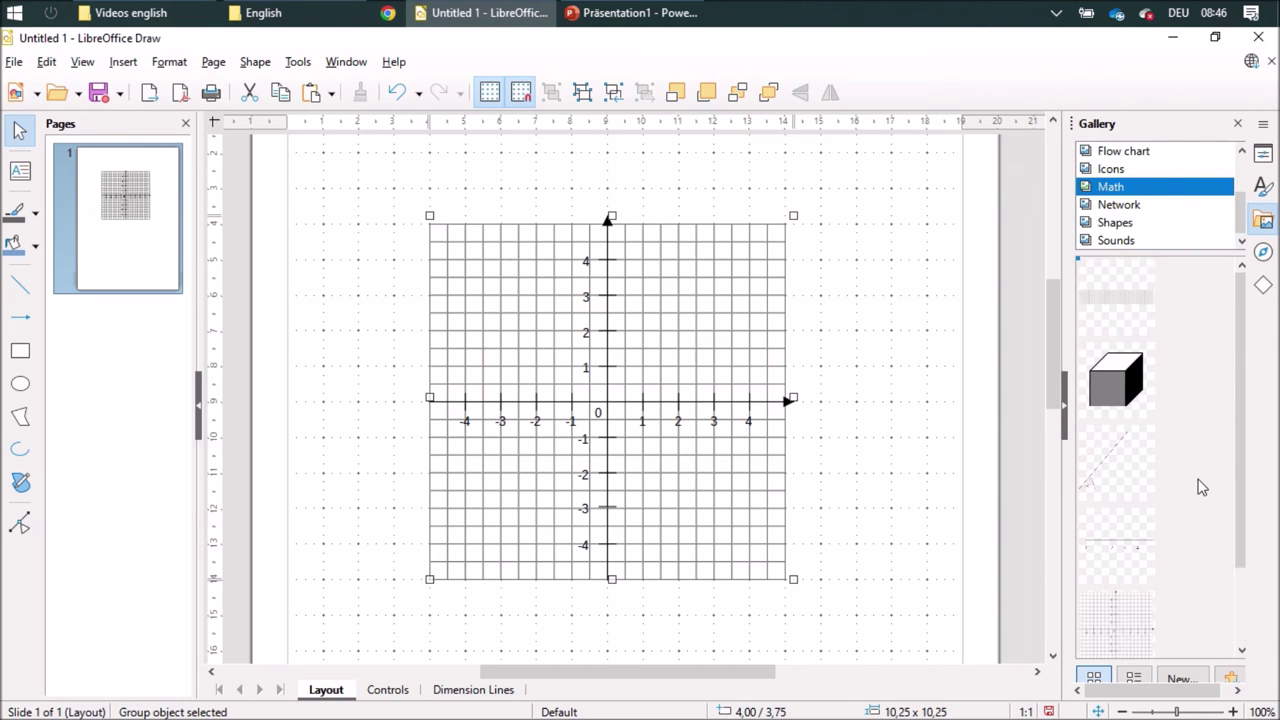
In Detailed View, retitle the dd2005 gallery item to 'Coordinate System'.
{"action": "left_click", "coordinate": [1138, 676]}
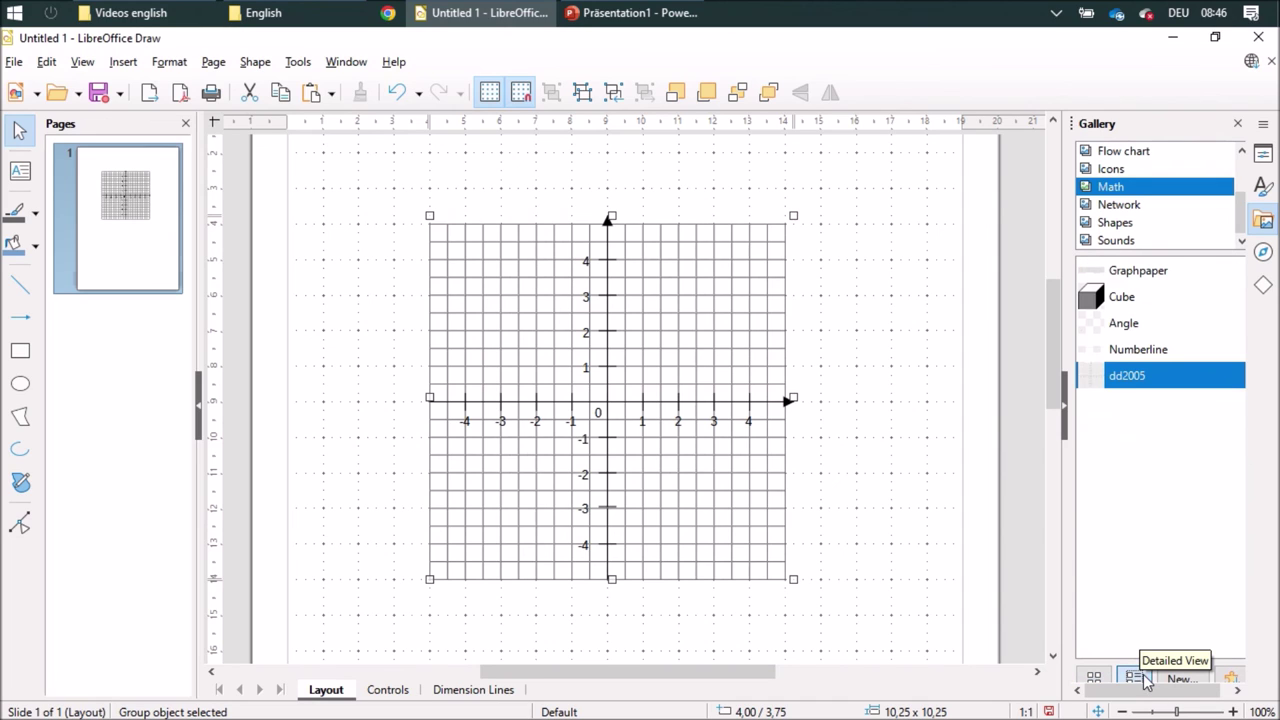
{"action": "right_click", "coordinate": [1145, 379]}
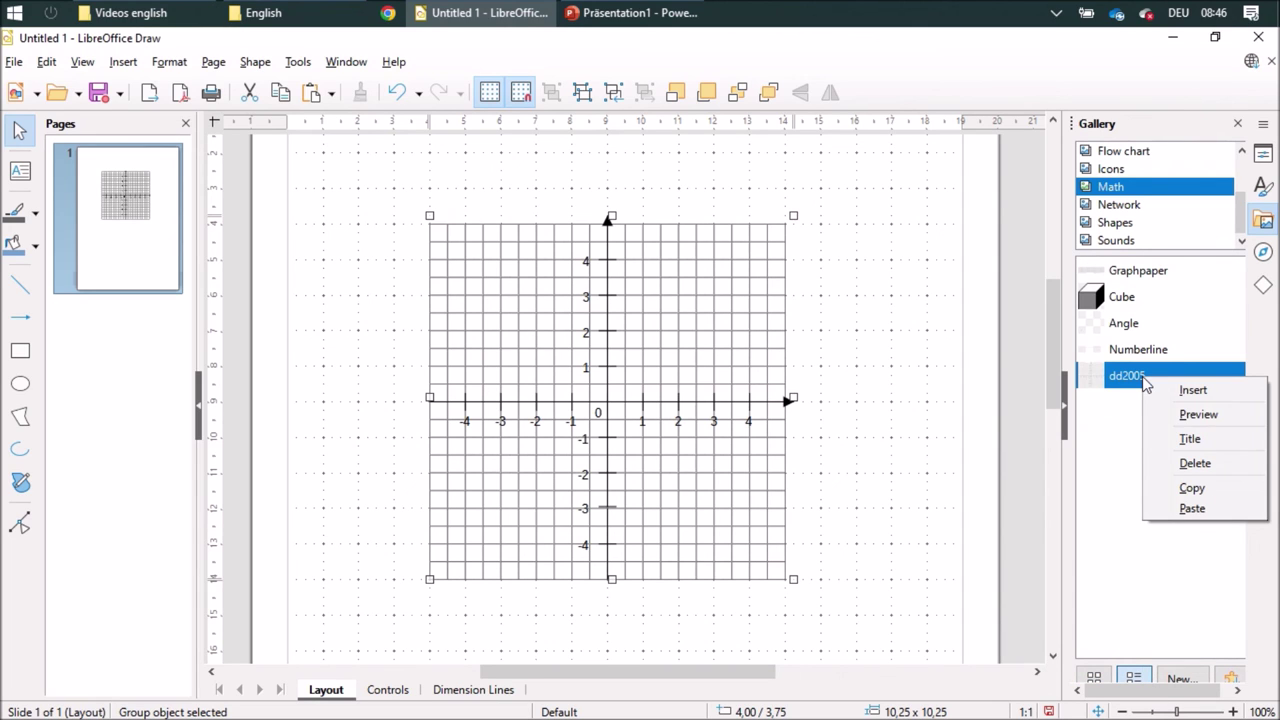
{"action": "left_click", "coordinate": [1190, 440]}
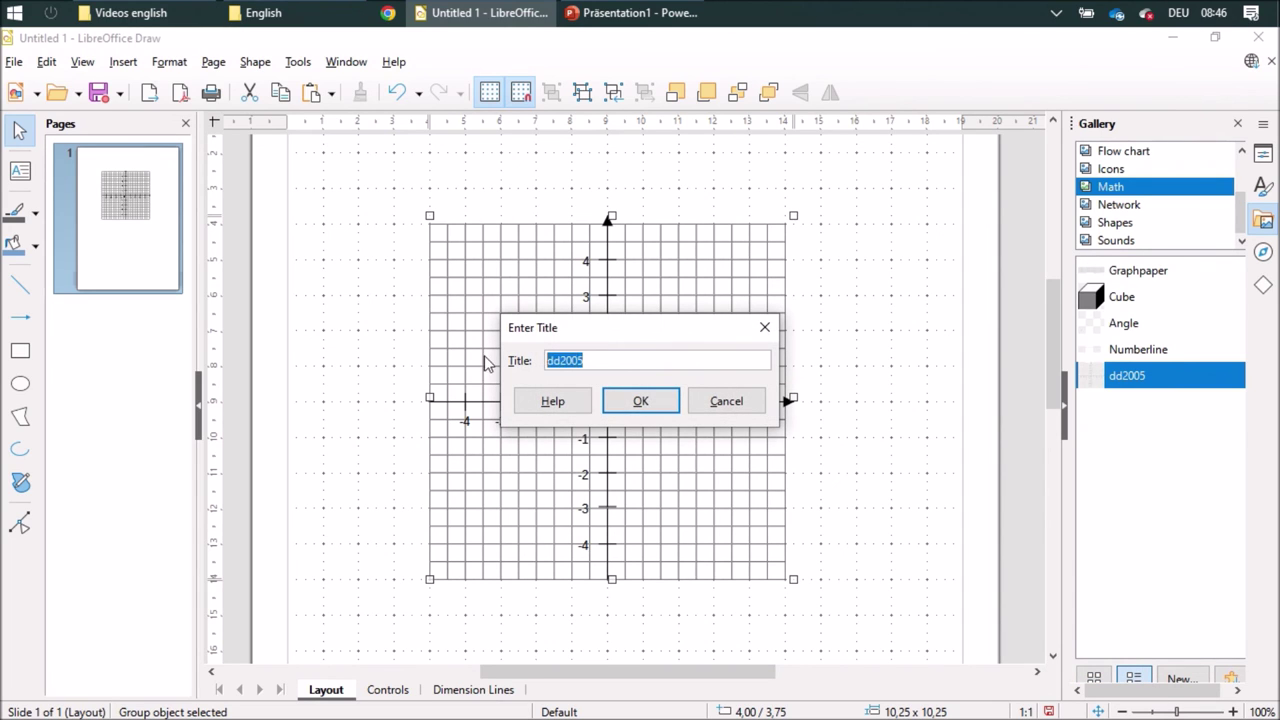
{"action": "type", "text": "Coordinna"}
{"action": "key", "text": "BackSpace"}
{"action": "key", "text": "BackSpace"}
{"action": "type", "text": "ate System"}
{"action": "key", "text": "Return"}
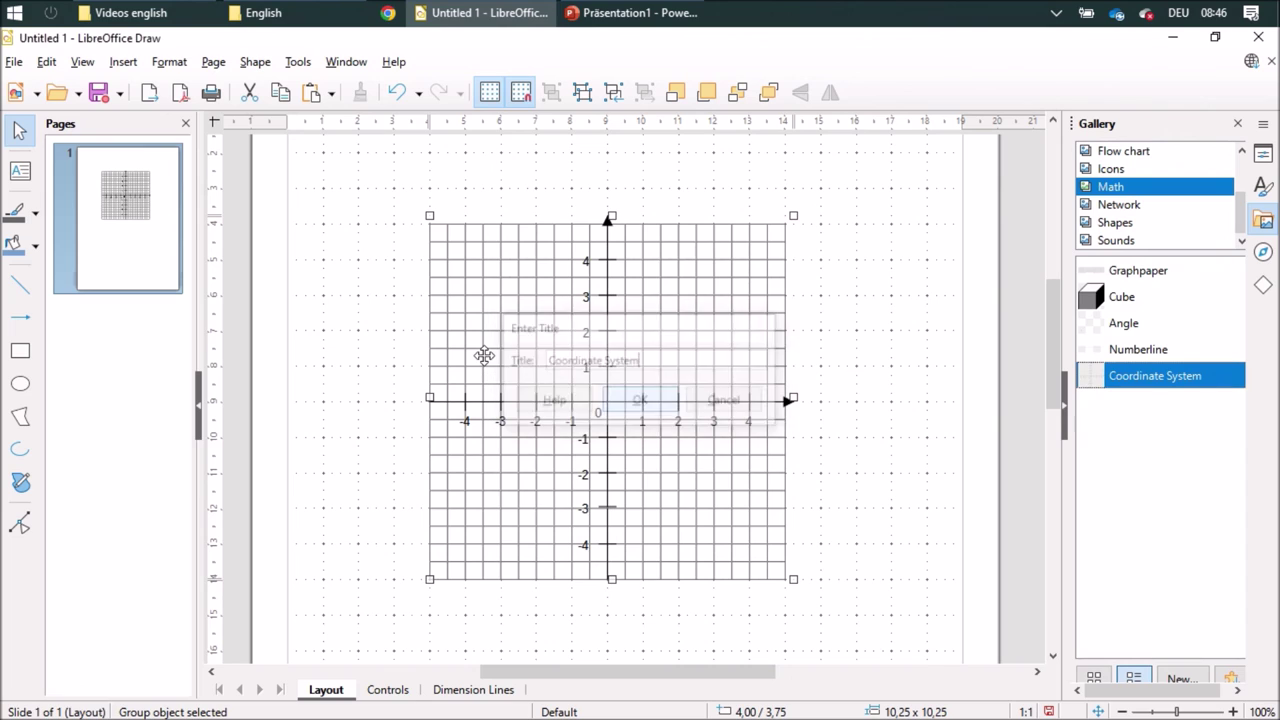